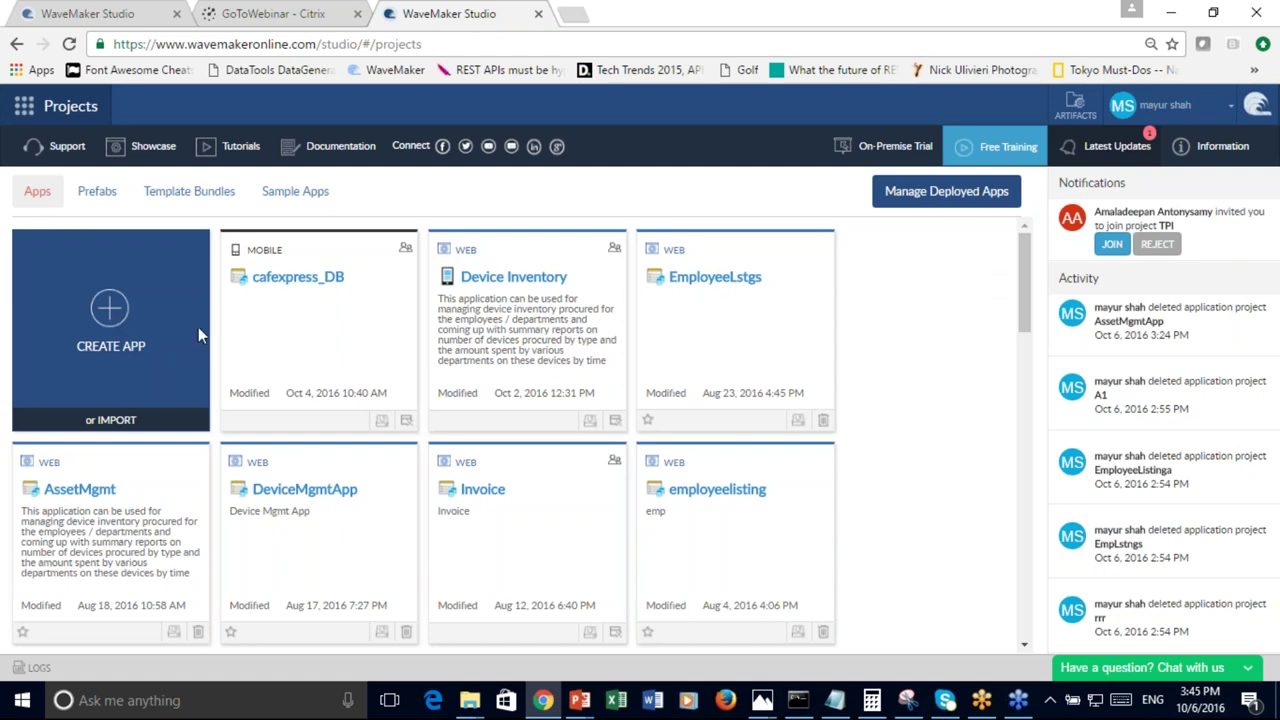
Step: Create a new web app named AssetsDB and save its project settings
left_click(115, 313)
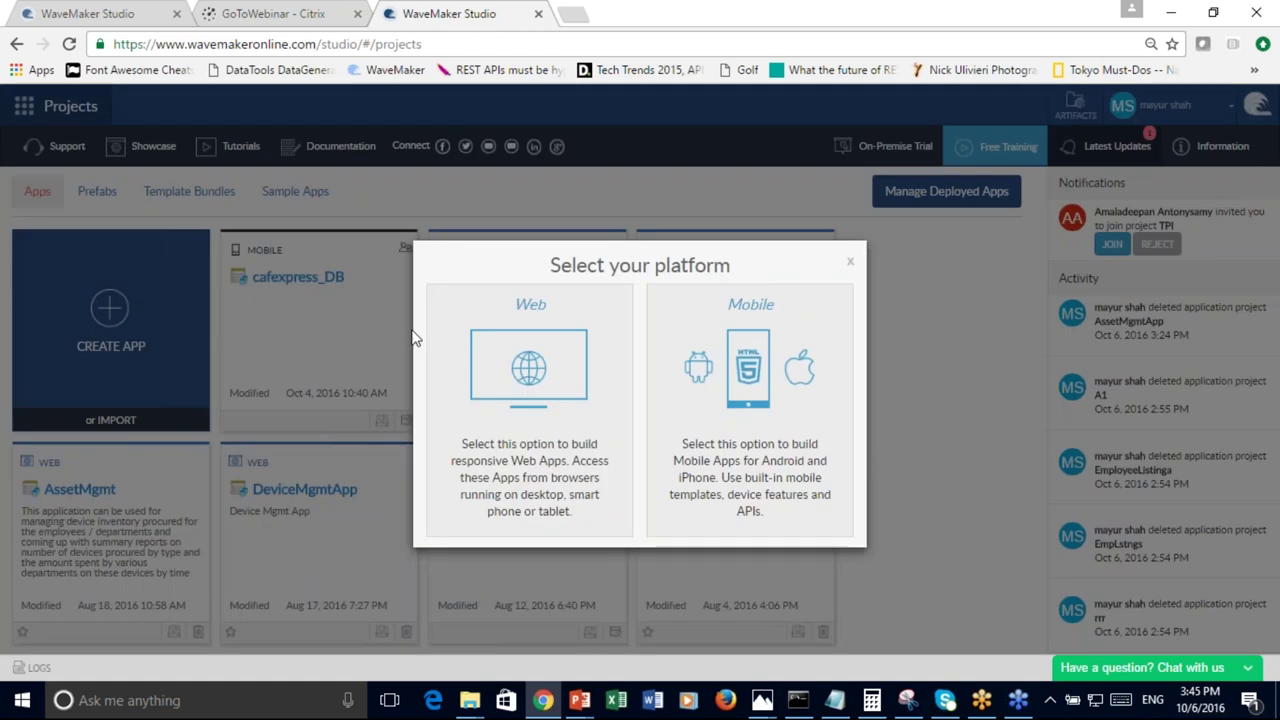
left_click(545, 362)
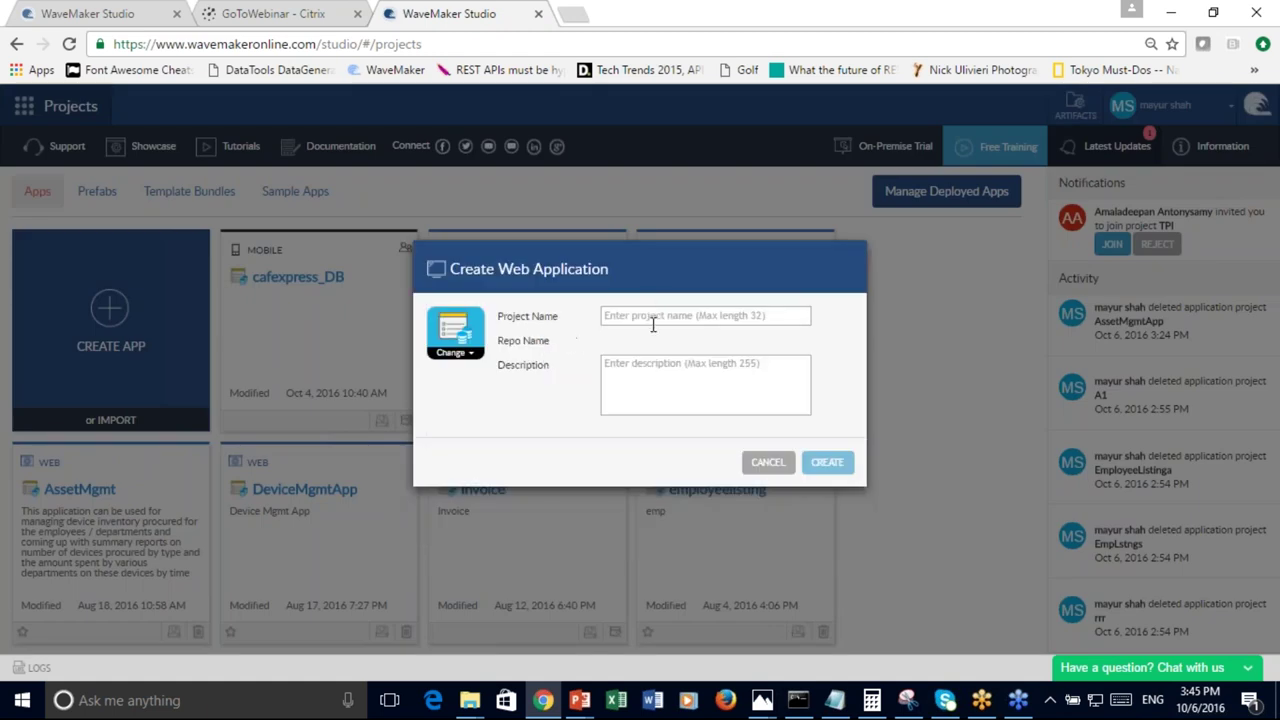
type("Assets")
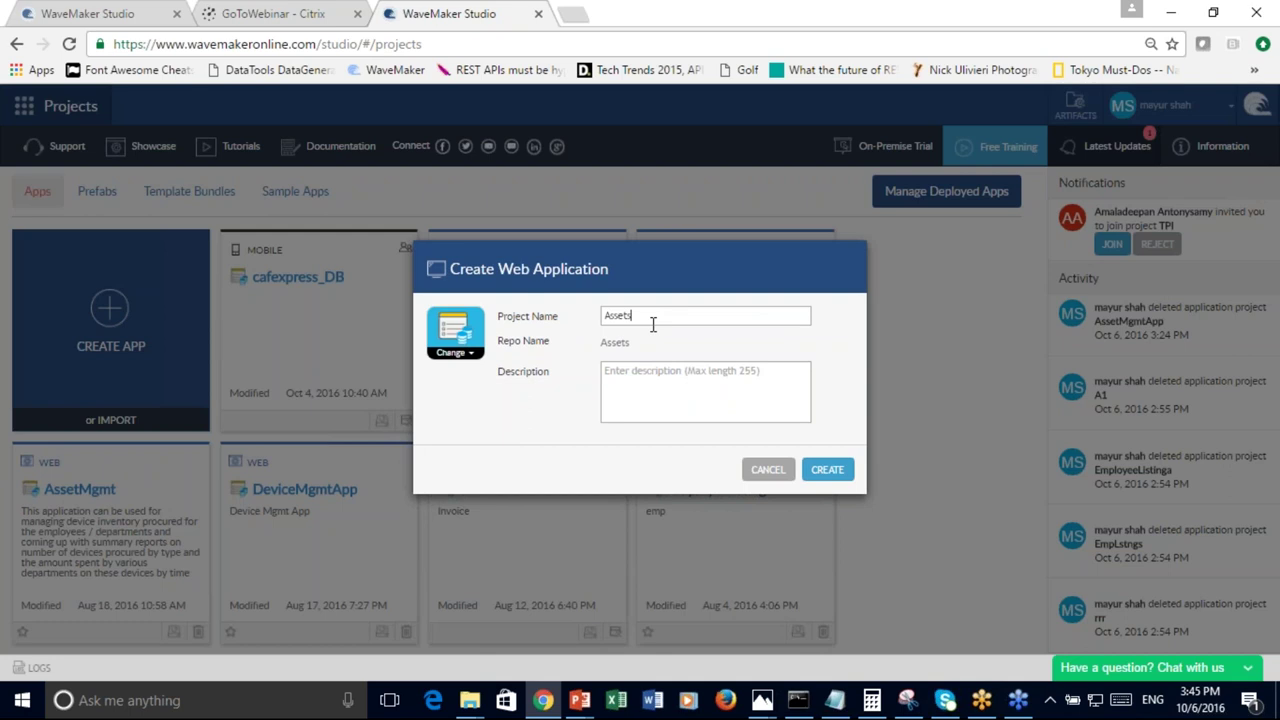
type("DB")
left_click(829, 474)
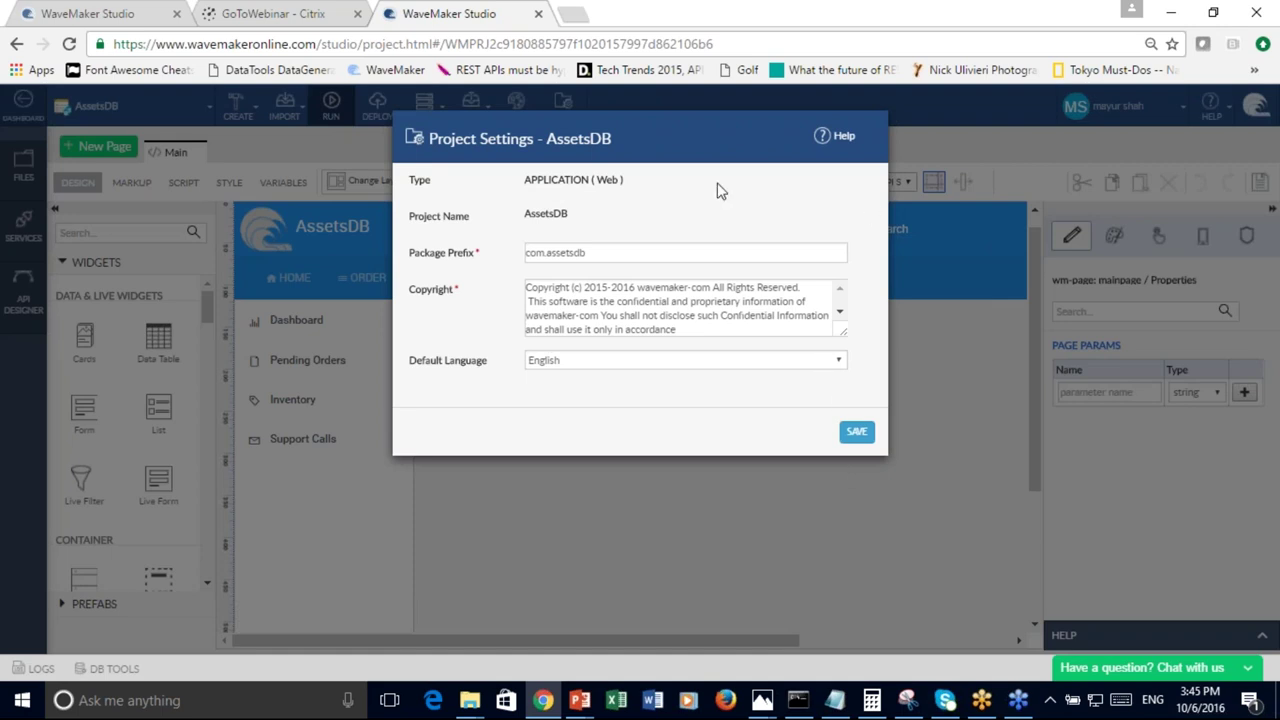
left_click(855, 432)
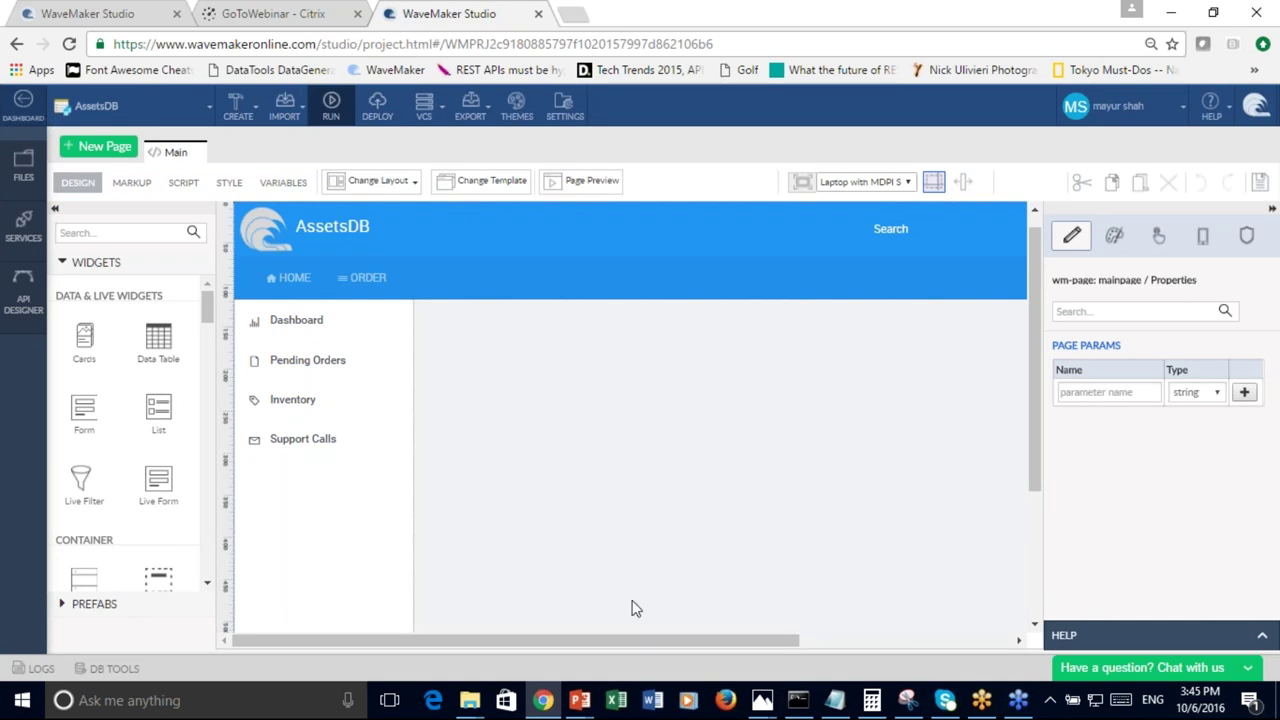
Step: Copy the noted Asset Management login URL from Notepad and load it in a new Chrome tab
left_click(835, 700)
left_click_drag(68, 103, 7, 85)
left_click_drag(584, 51, 8, 51)
key("ctrl+c")
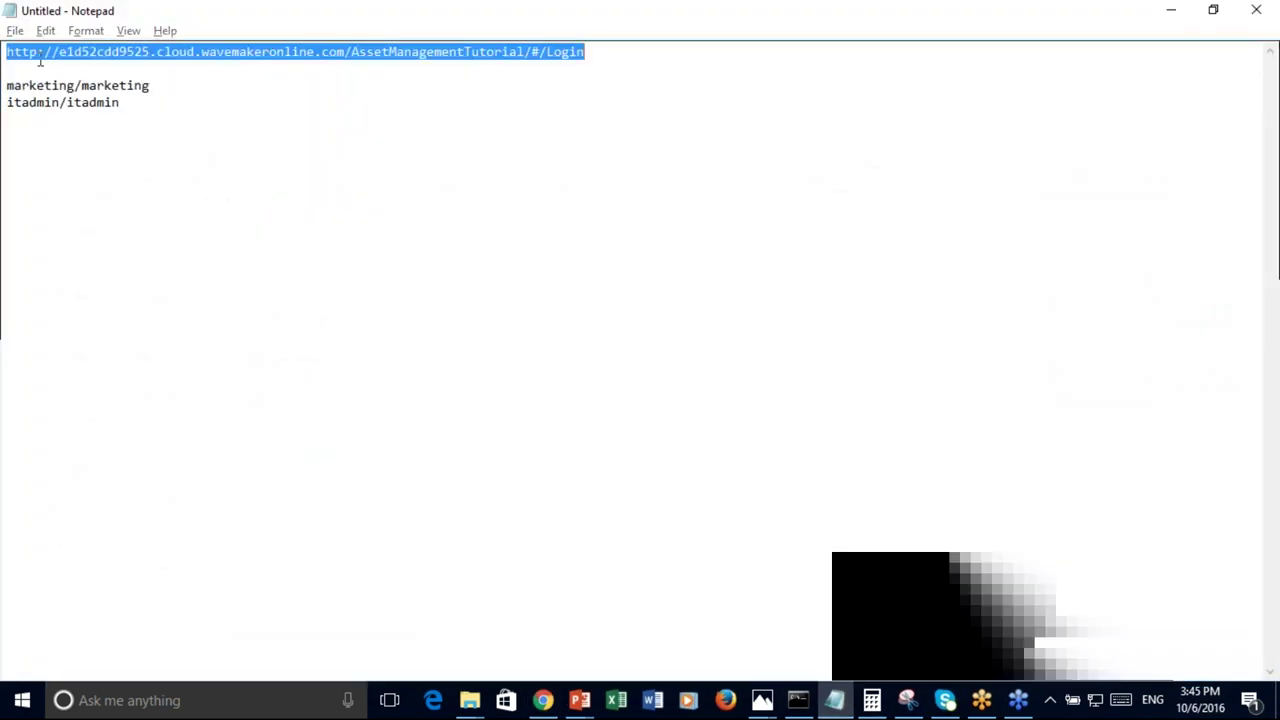
key("alt+Tab")
left_click(574, 14)
key("ctrl+v")
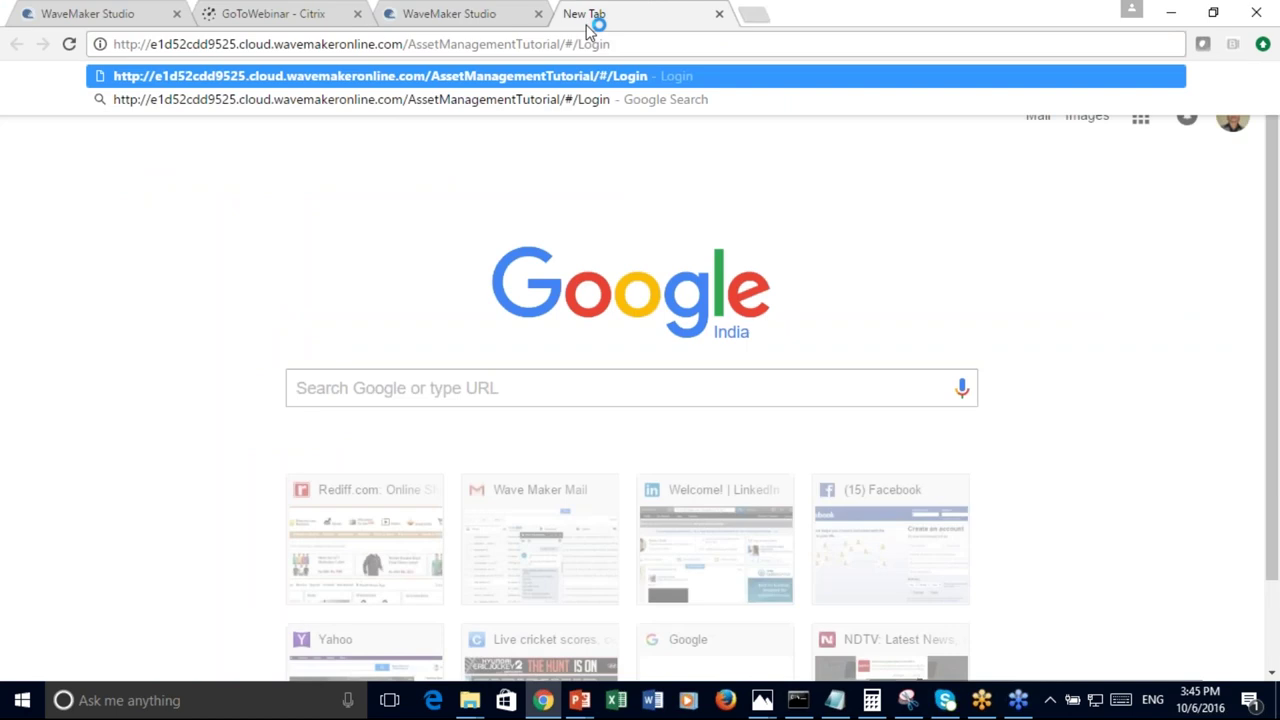
key("Return")
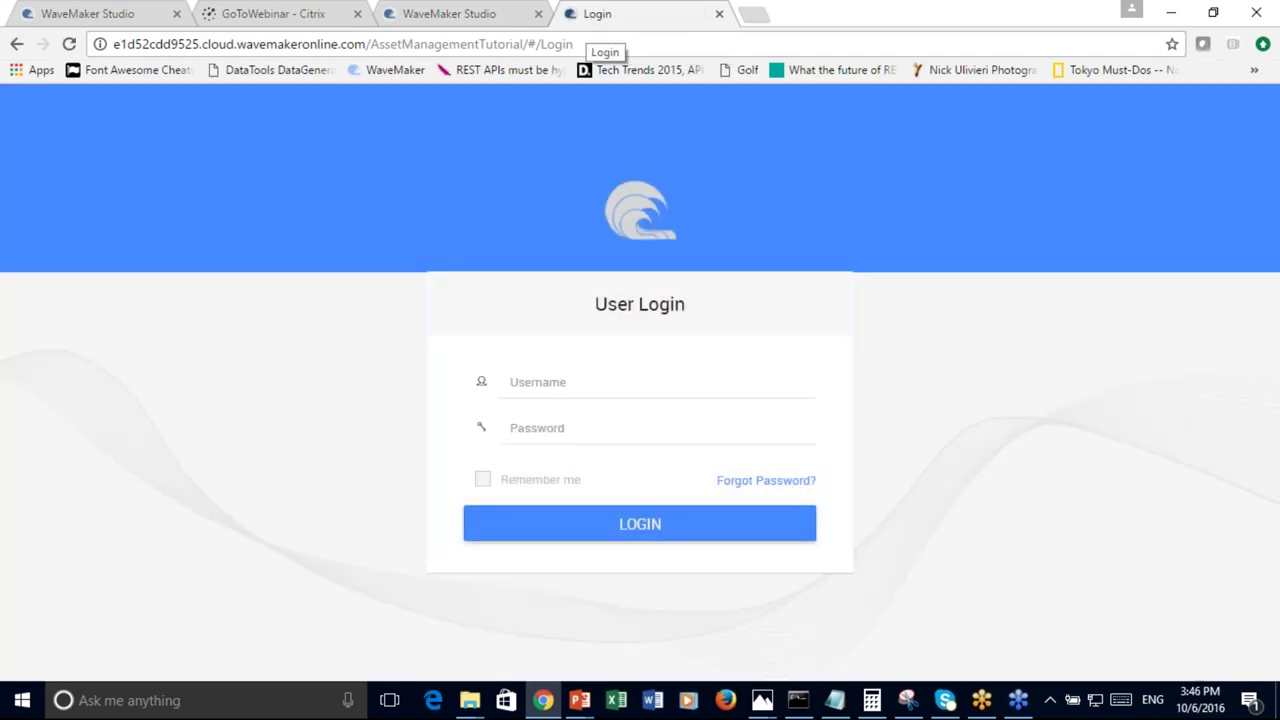
Step: Log in to Asset Management with the sales account's username and password
left_click(538, 381)
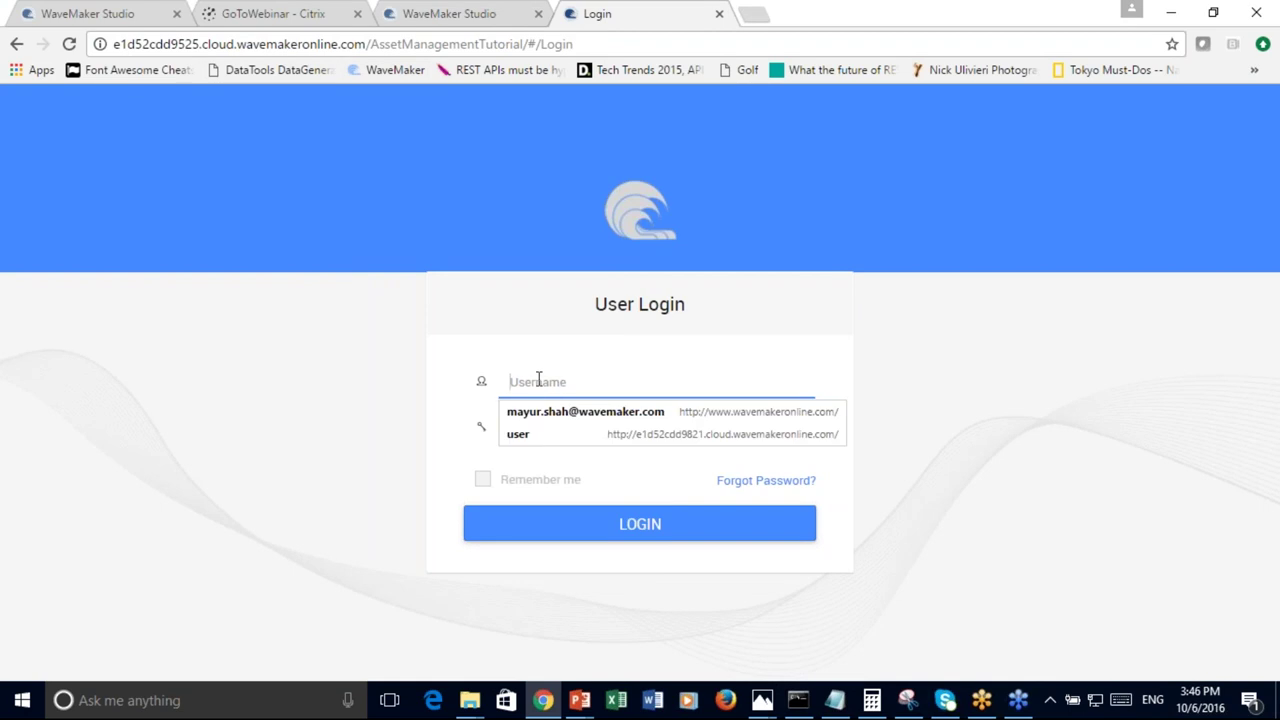
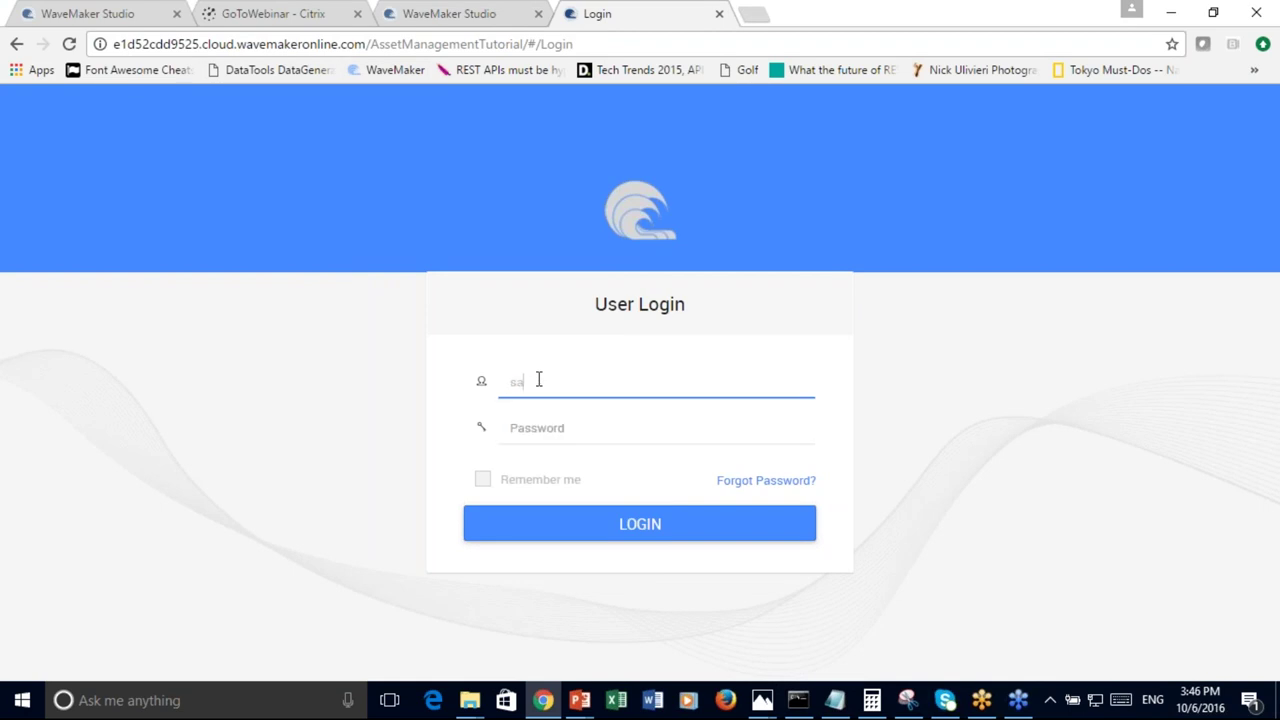
key("Tab")
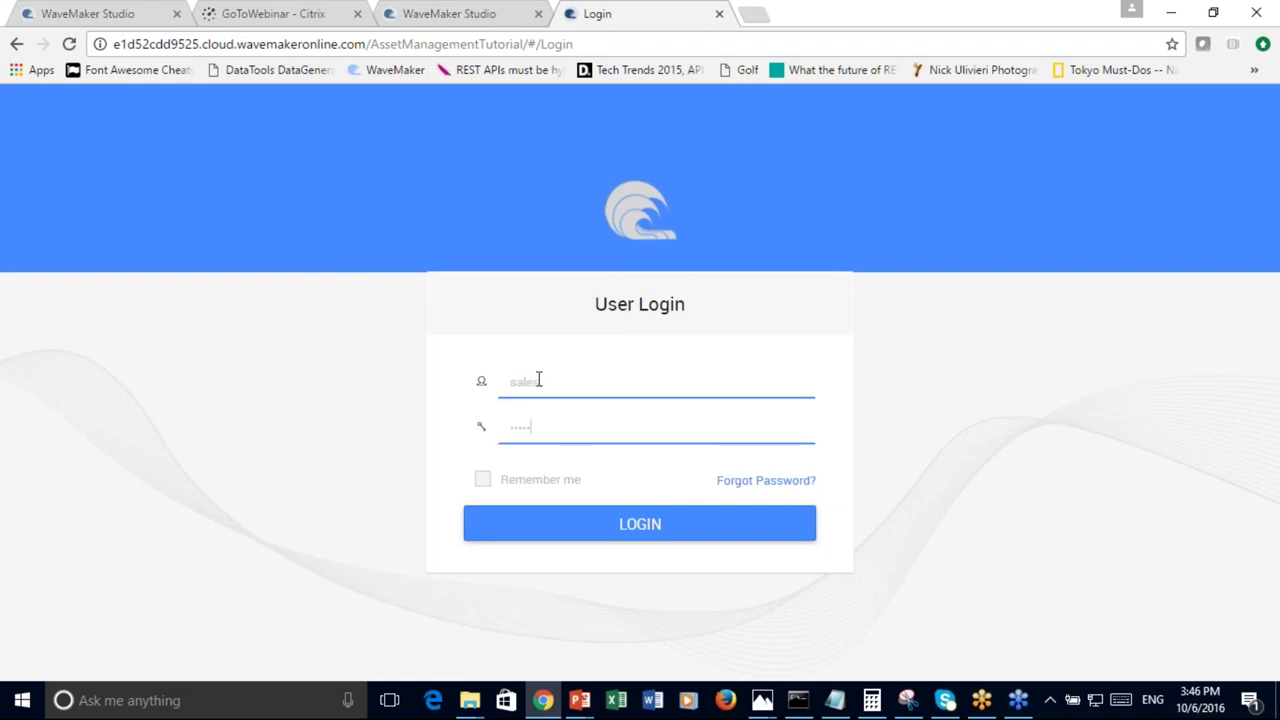
key("Return")
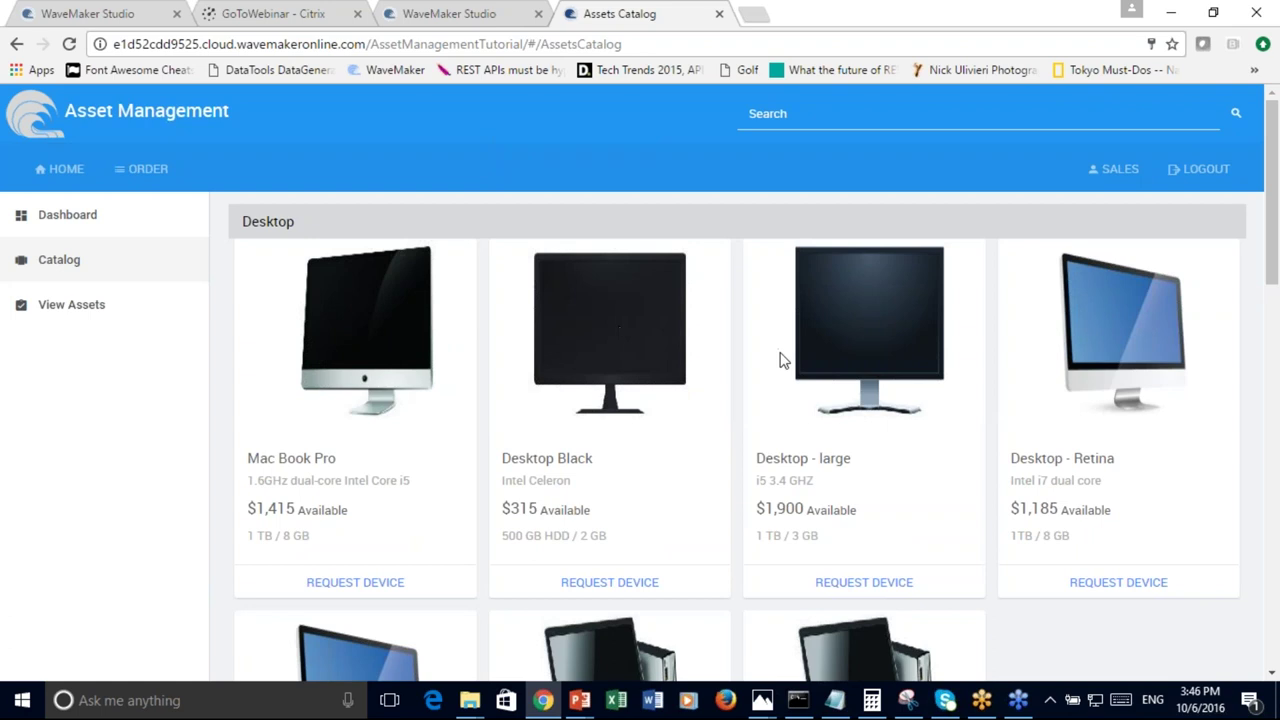
scroll(780, 356, "down", 2)
scroll(780, 360, "down", 3)
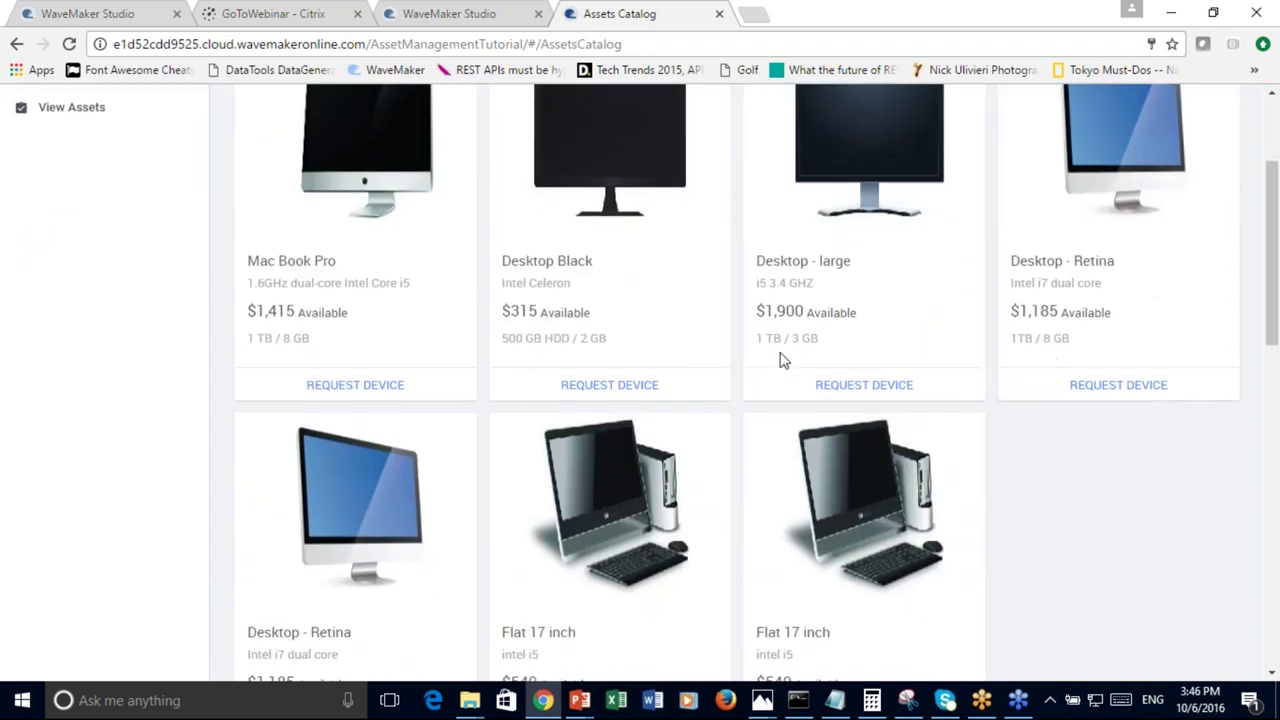
scroll(785, 360, "down", 2)
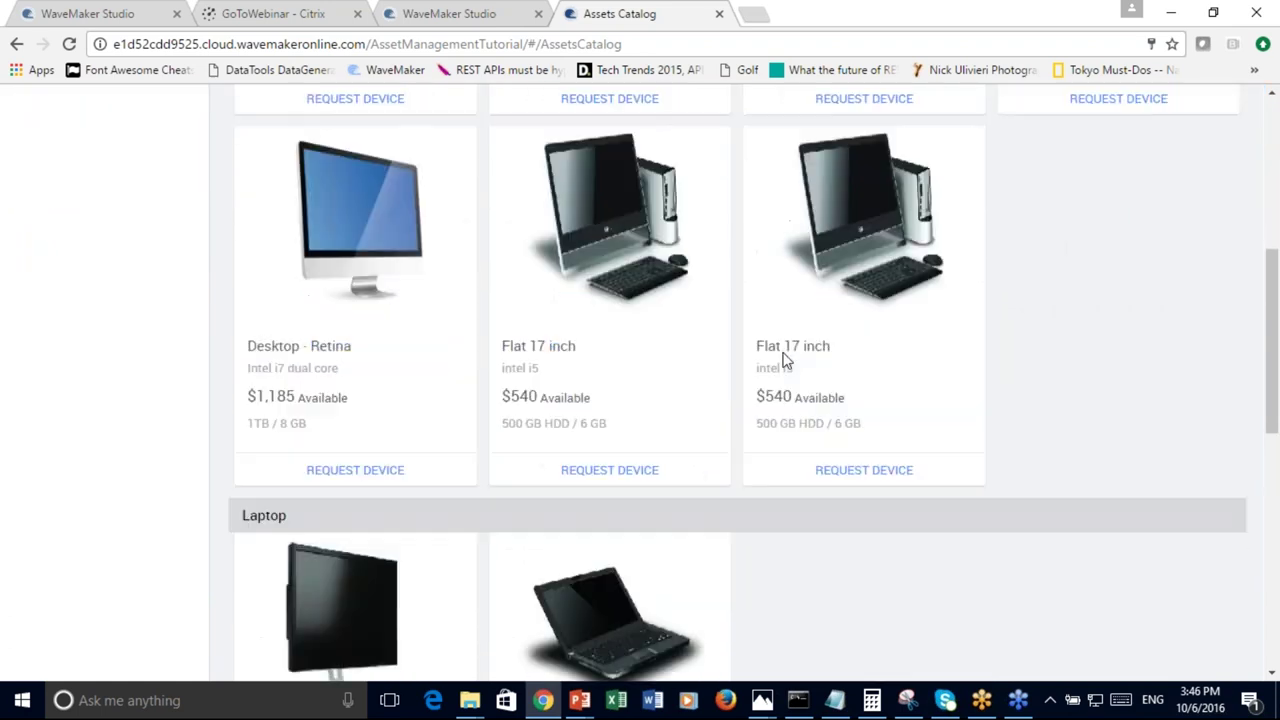
scroll(785, 360, "up", 7)
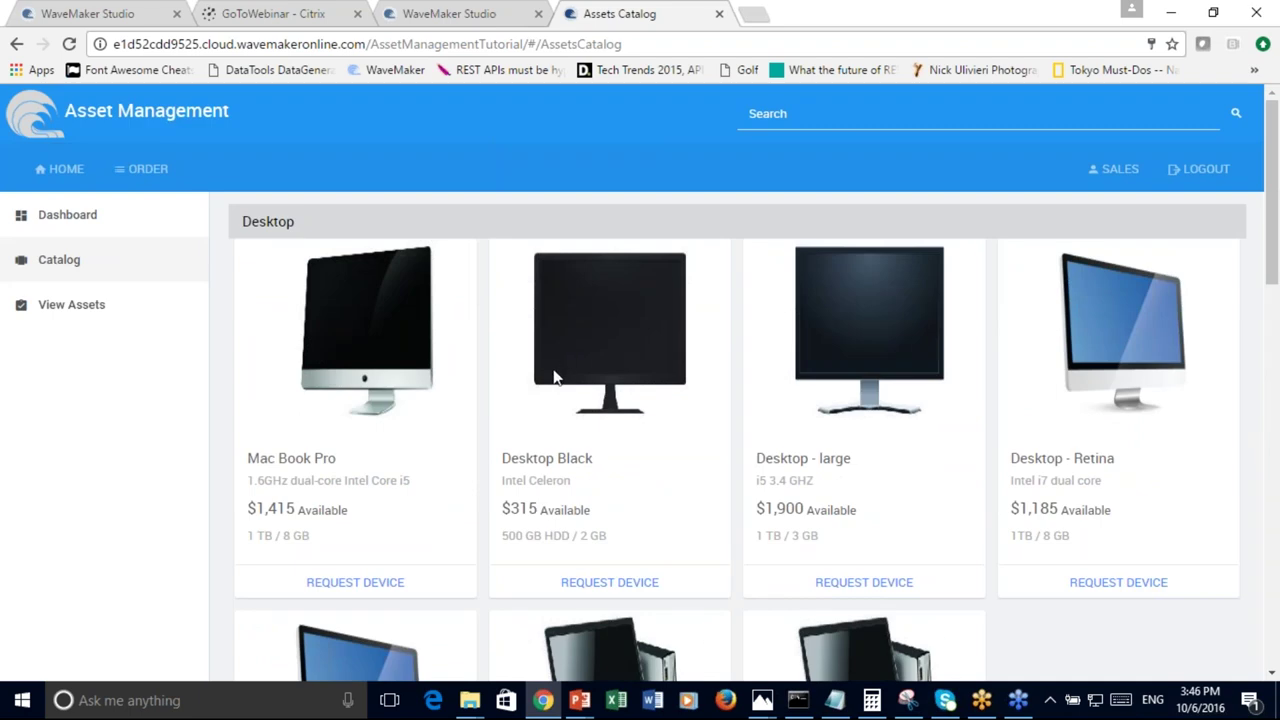
scroll(556, 372, "down", 1)
scroll(757, 398, "down", 6)
scroll(755, 398, "down", 5)
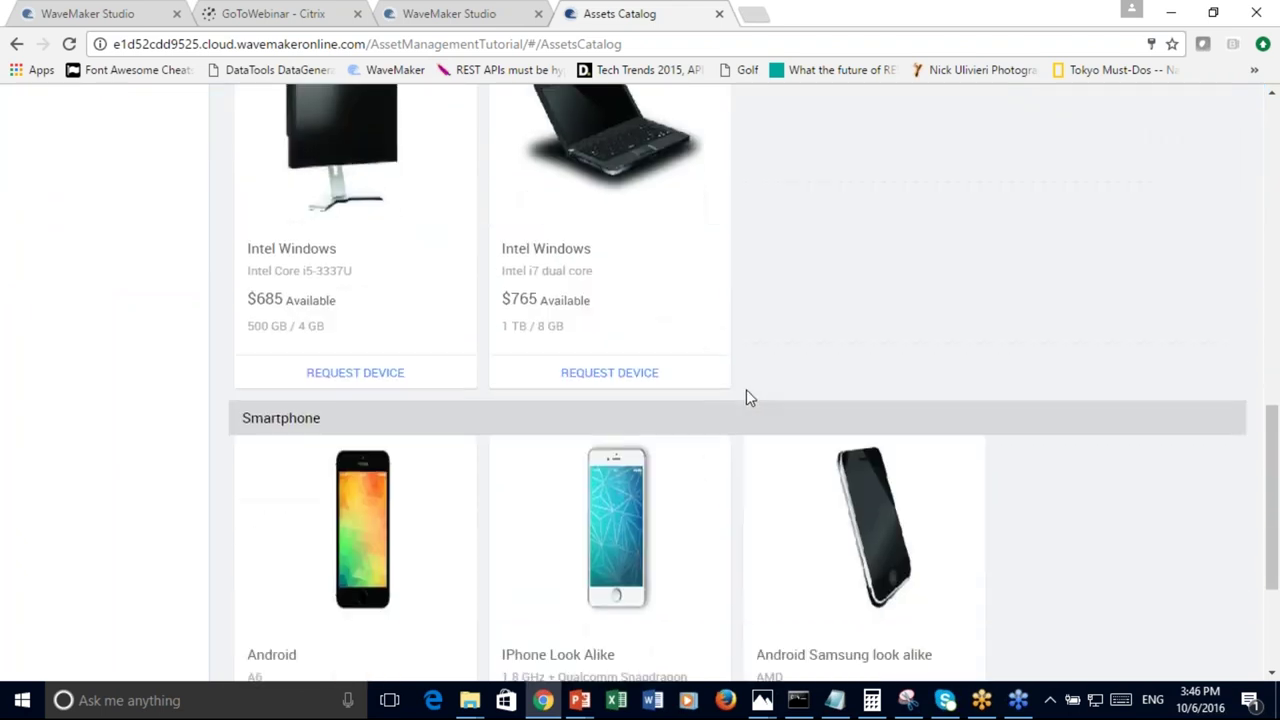
scroll(748, 398, "up", 12)
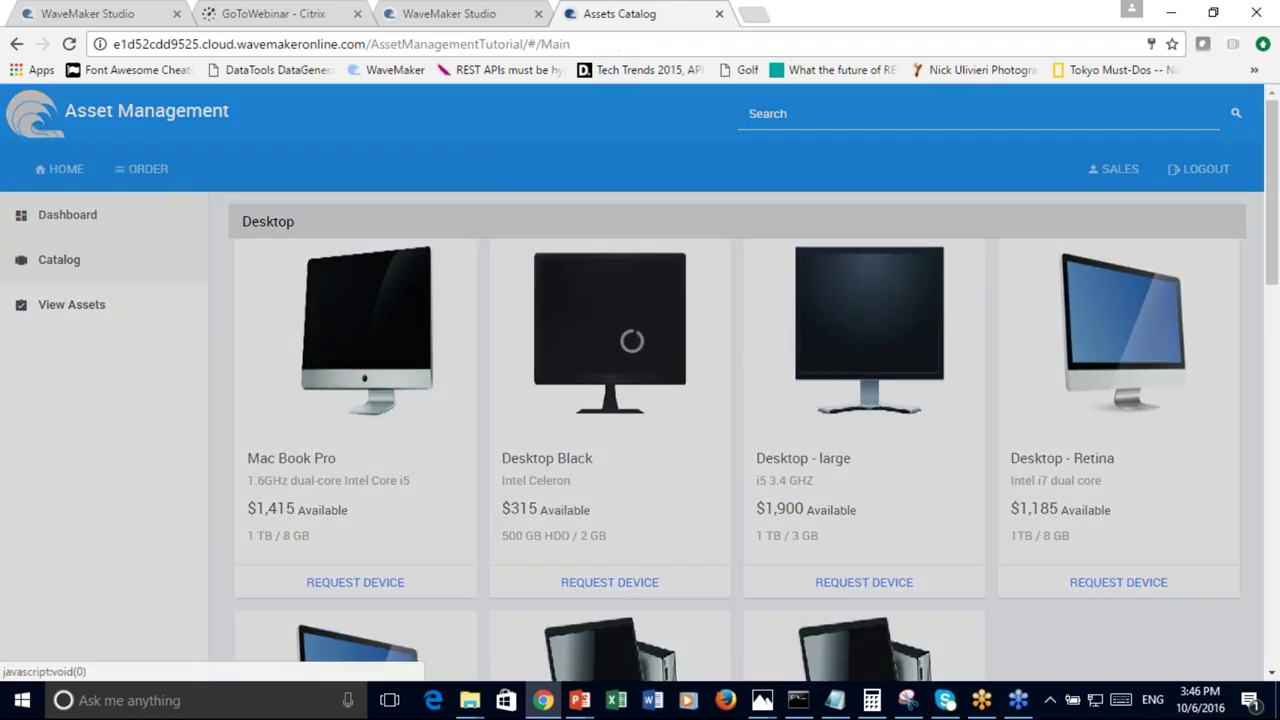
Step: Open the Home dashboard and look over its charts
left_click(60, 169)
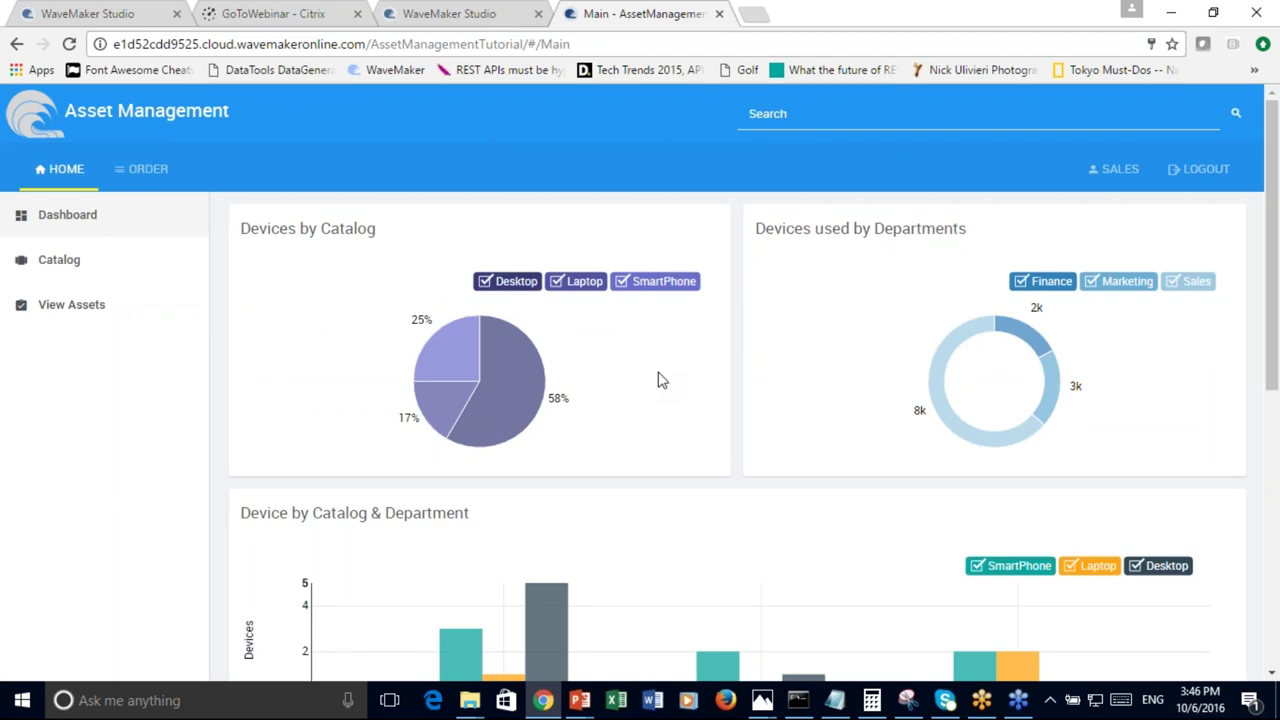
scroll(658, 380, "down", 2)
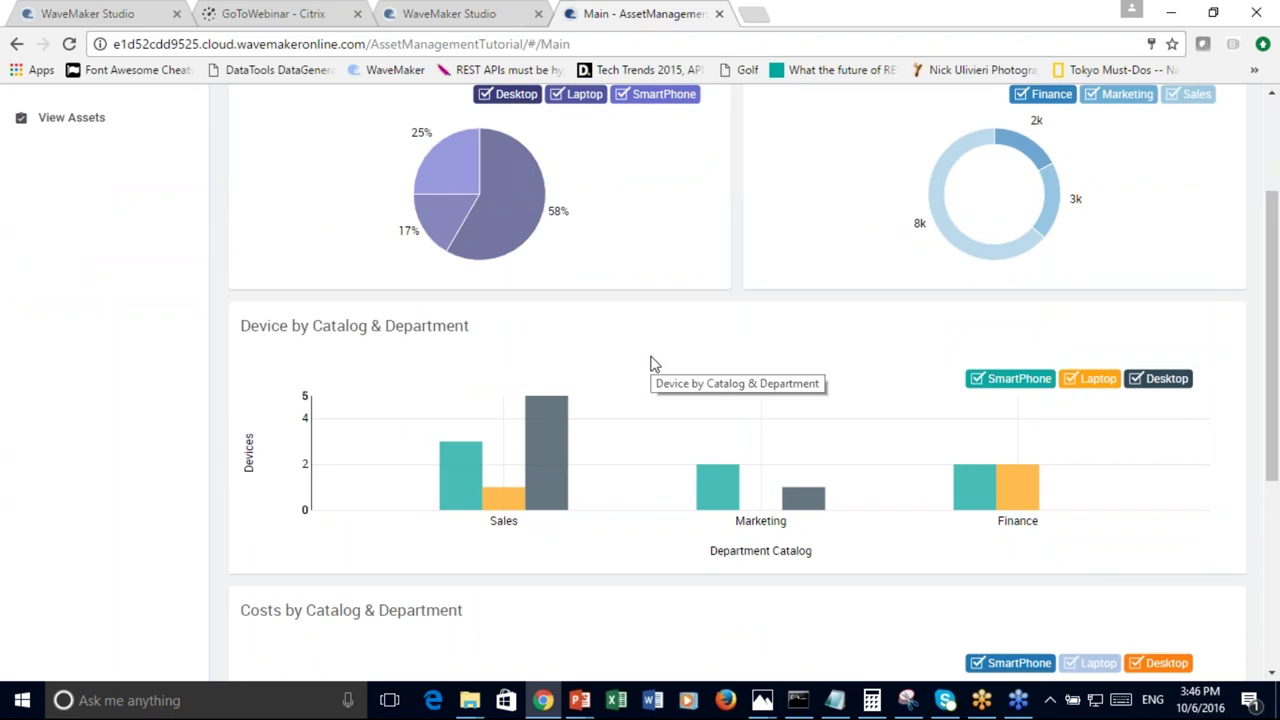
scroll(652, 364, "up", 1)
scroll(652, 364, "up", 2)
Step: Review the three Requested Devices, then log out of Asset Management
left_click(84, 310)
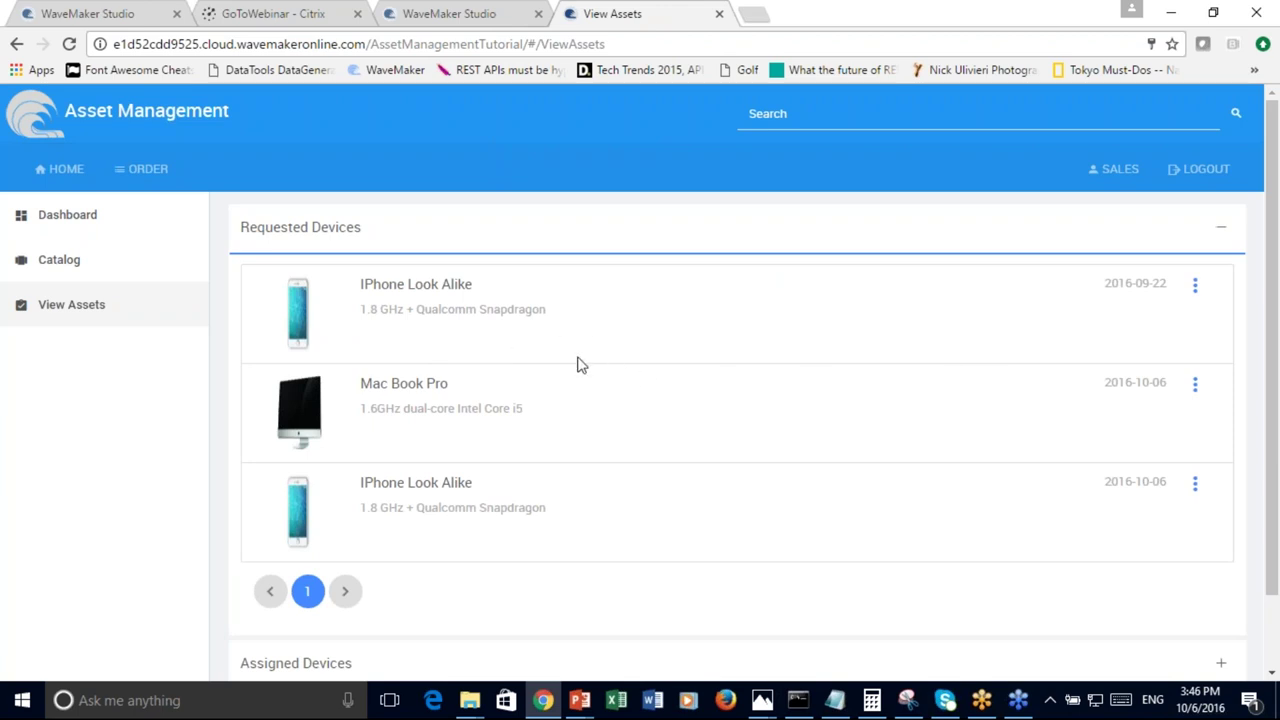
scroll(588, 382, "down", 2)
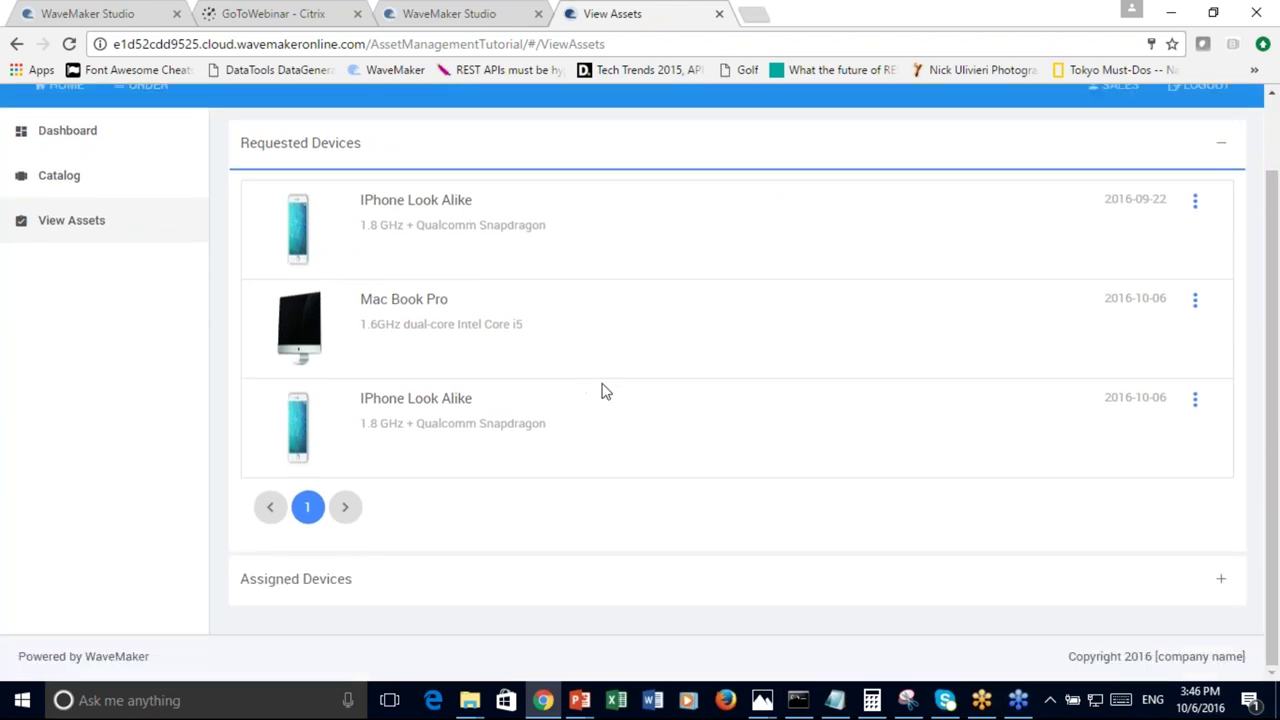
scroll(606, 391, "up", 2)
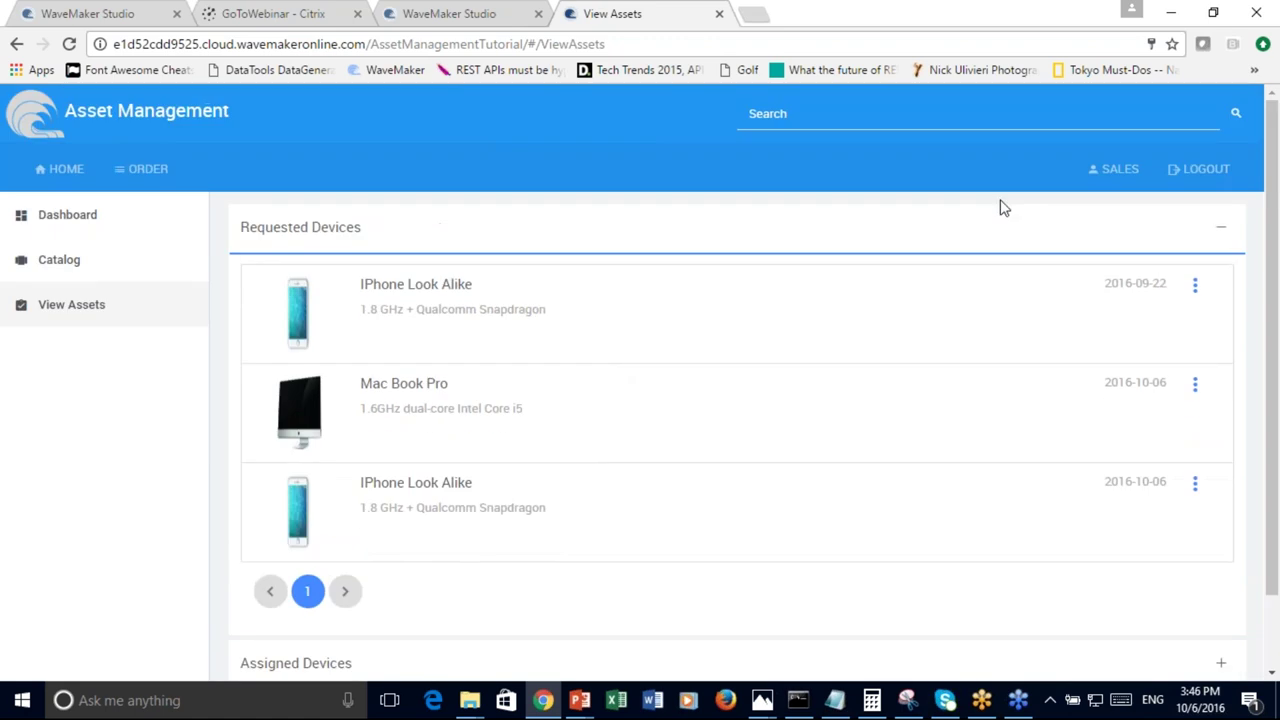
left_click(1205, 170)
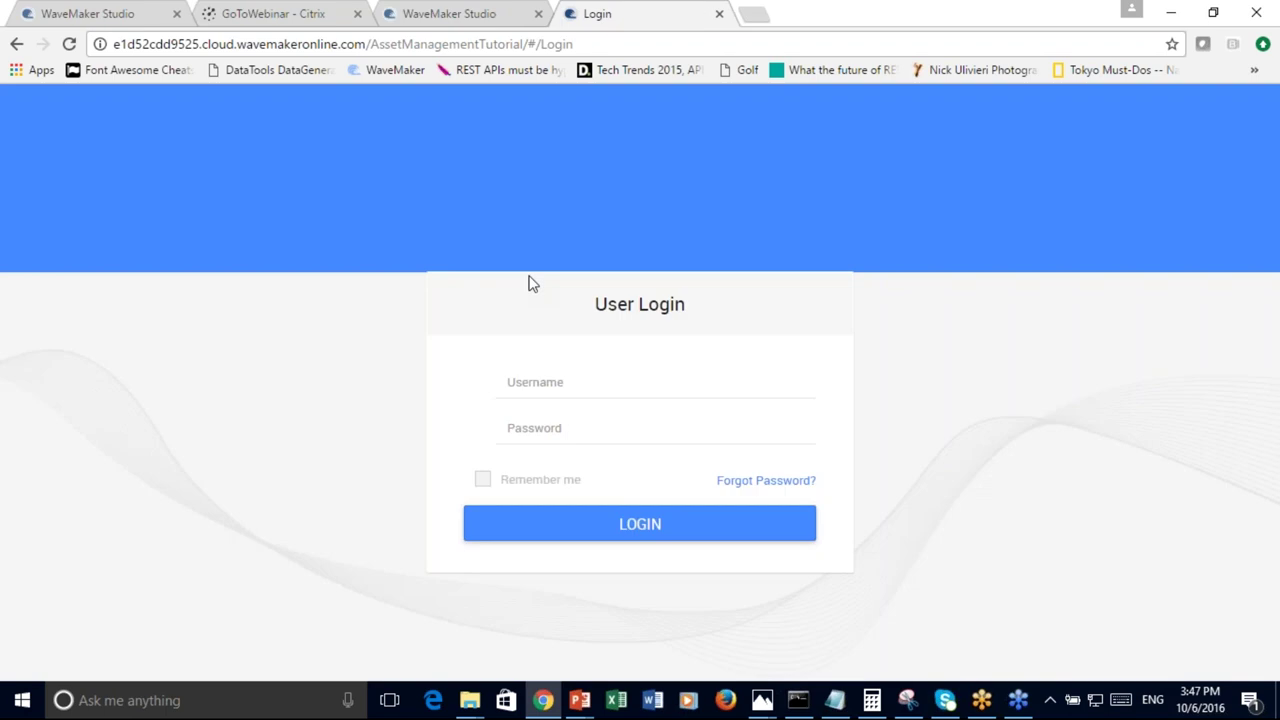
Step: Log back in with the IT admin account's username and password
left_click(569, 381)
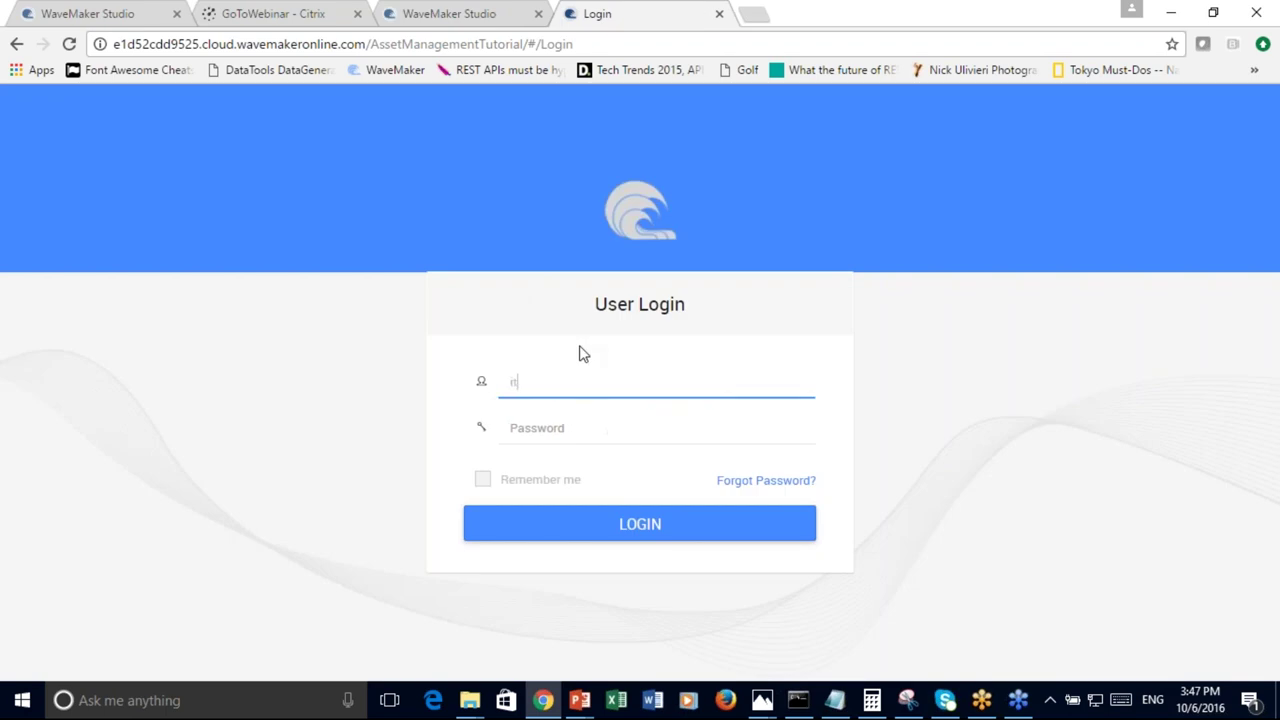
key("Tab")
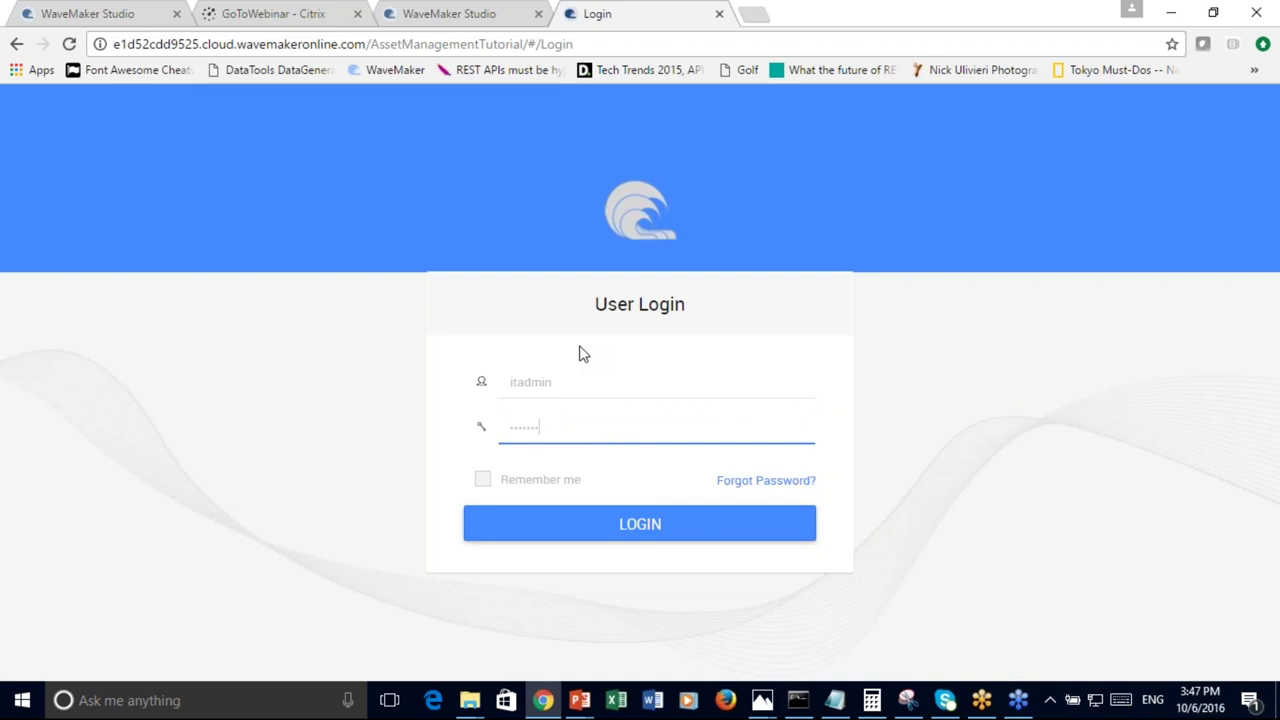
key("Return")
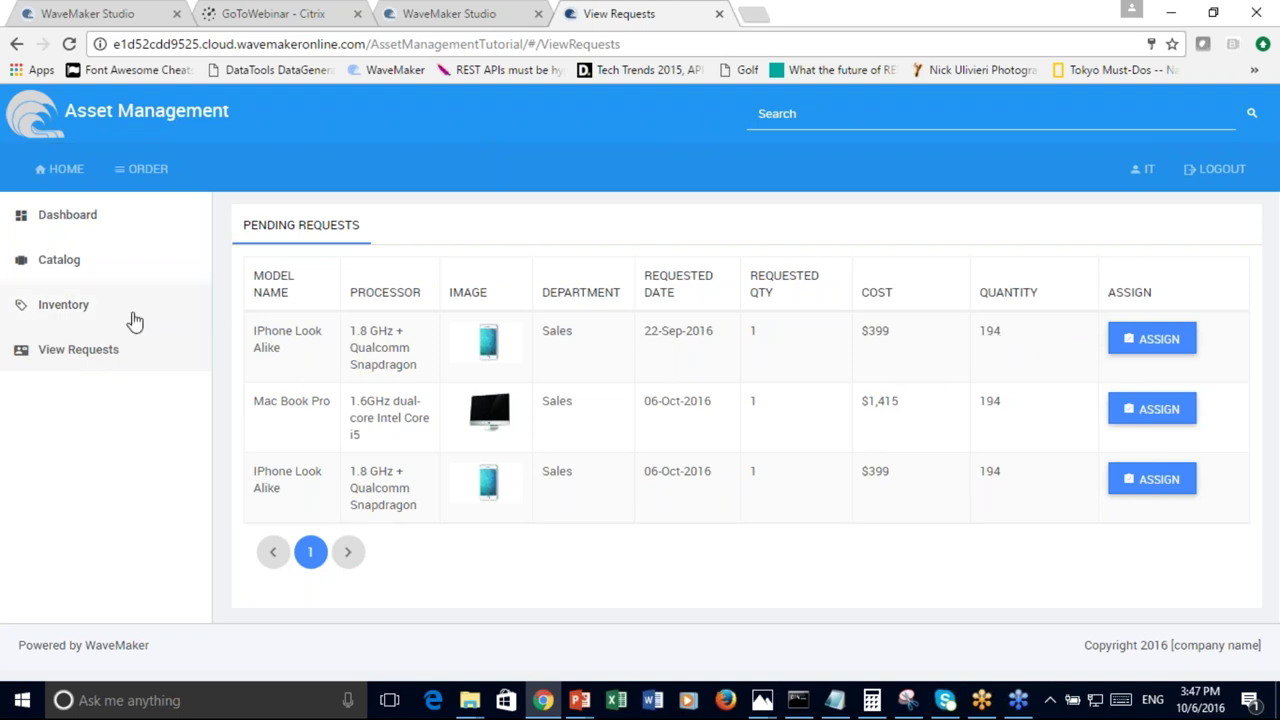
Step: Browse the Catalog's Desktop and Laptop device groups, then return to the WaveMaker Studio tab
left_click(100, 262)
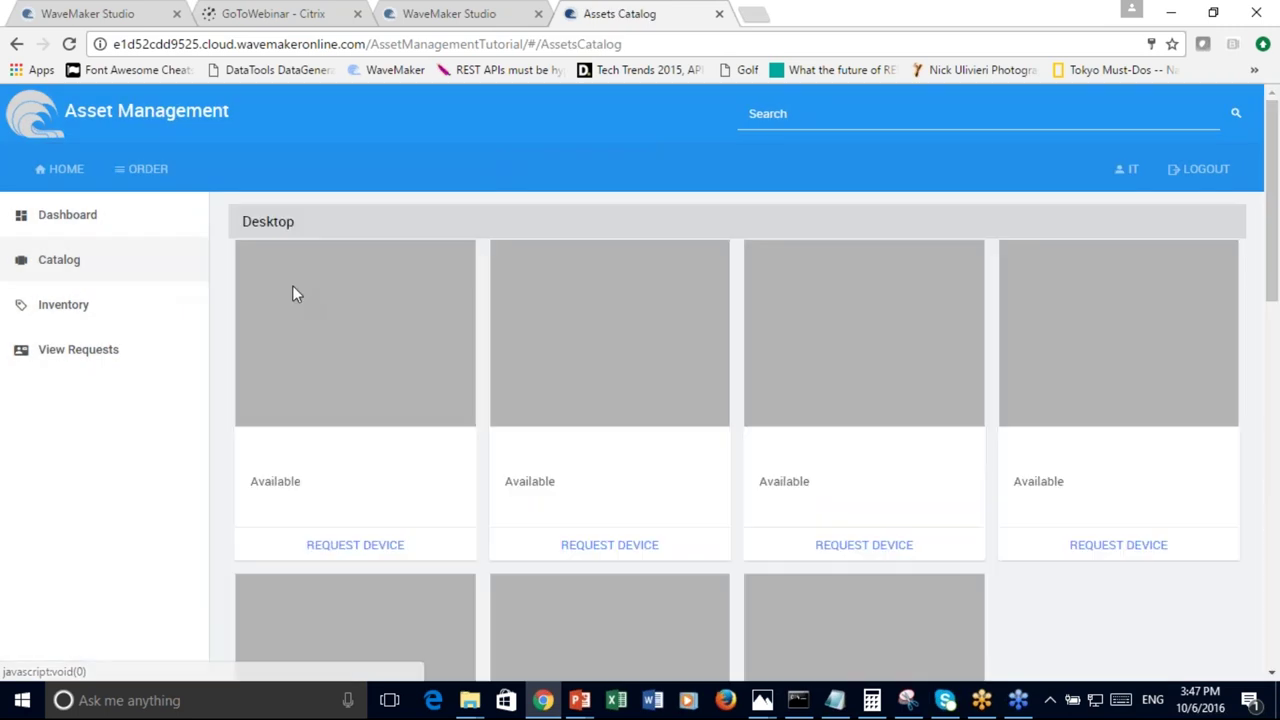
scroll(620, 350, "down", 15)
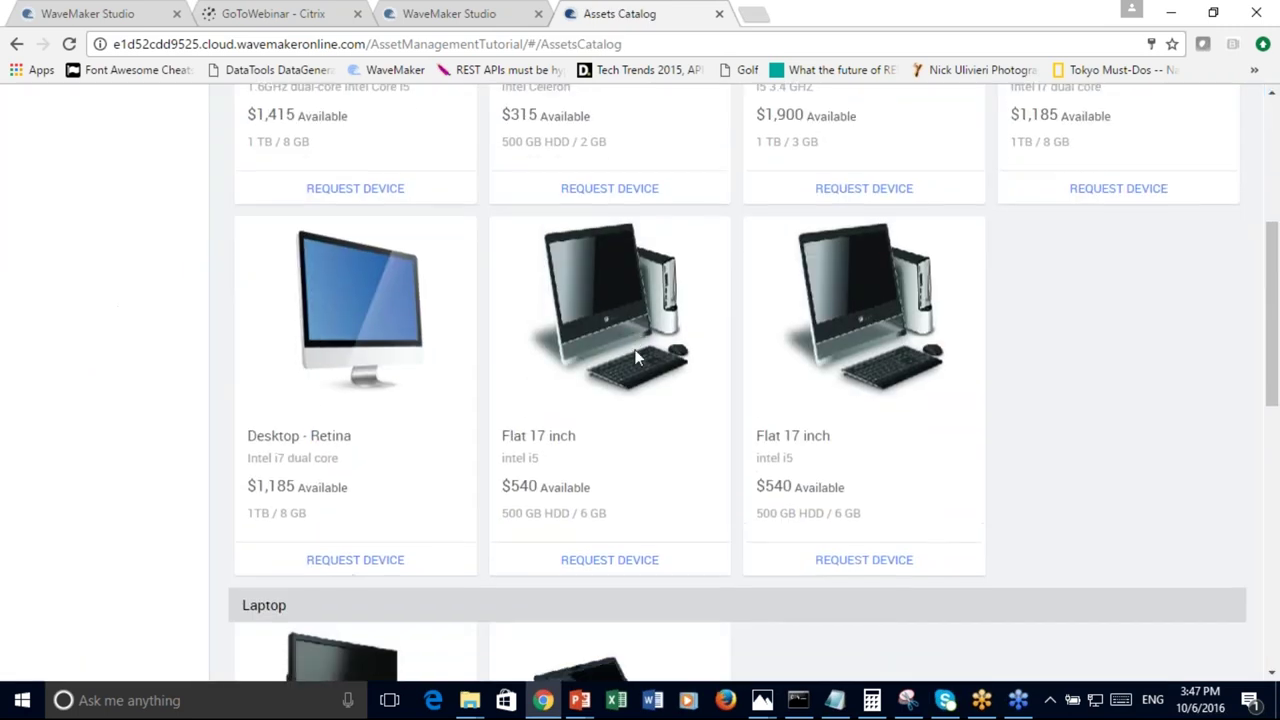
scroll(634, 346, "up", 15)
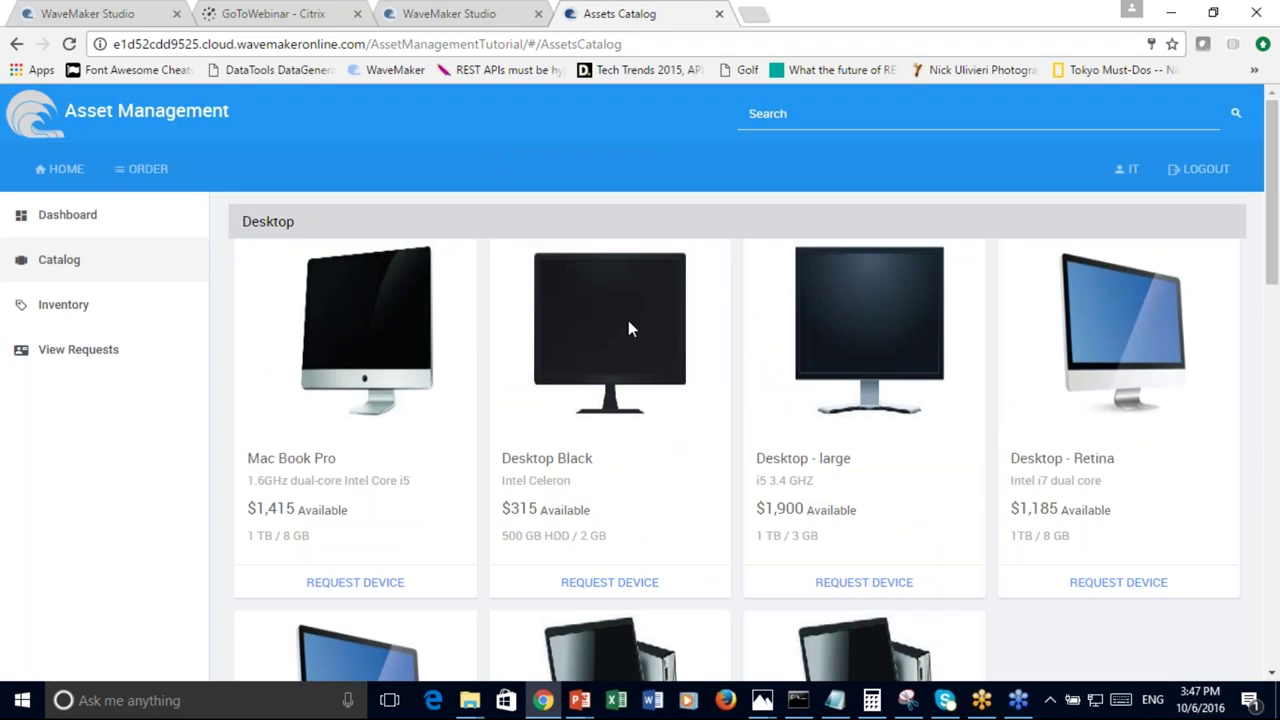
left_click(463, 14)
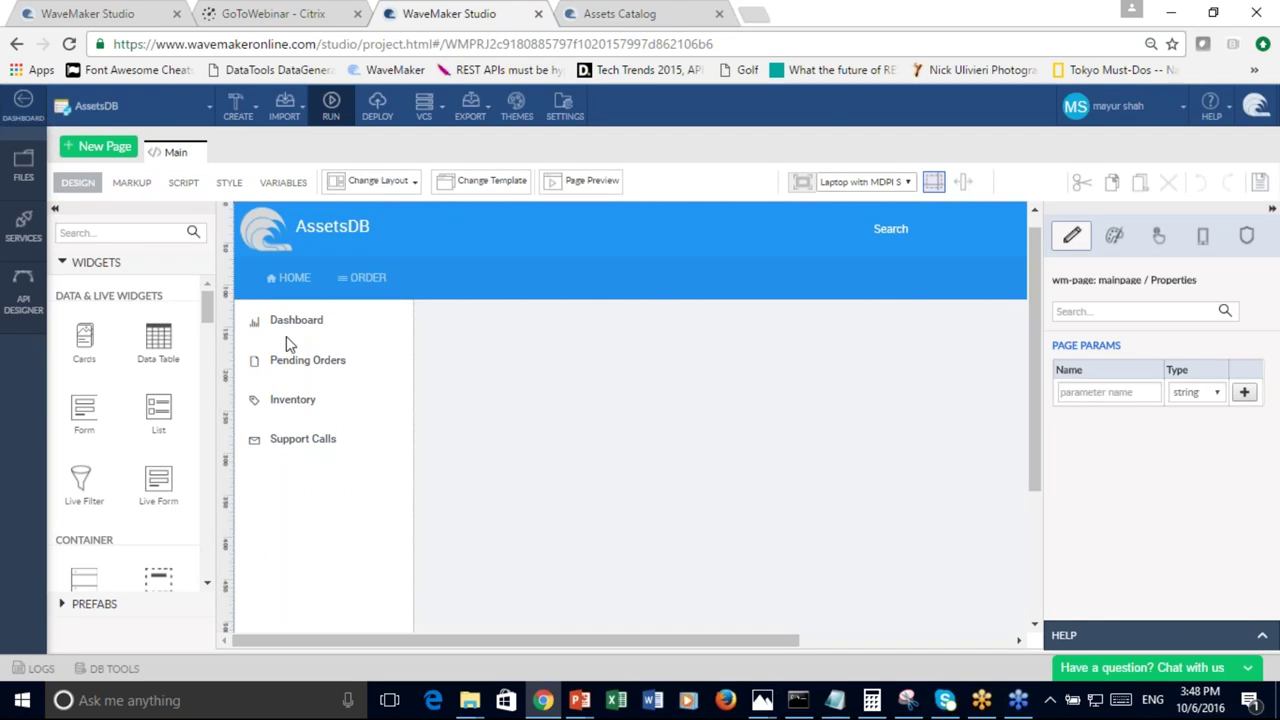
Step: Select the Main page's left panel and open its leftnav partial for editing
left_click(389, 190)
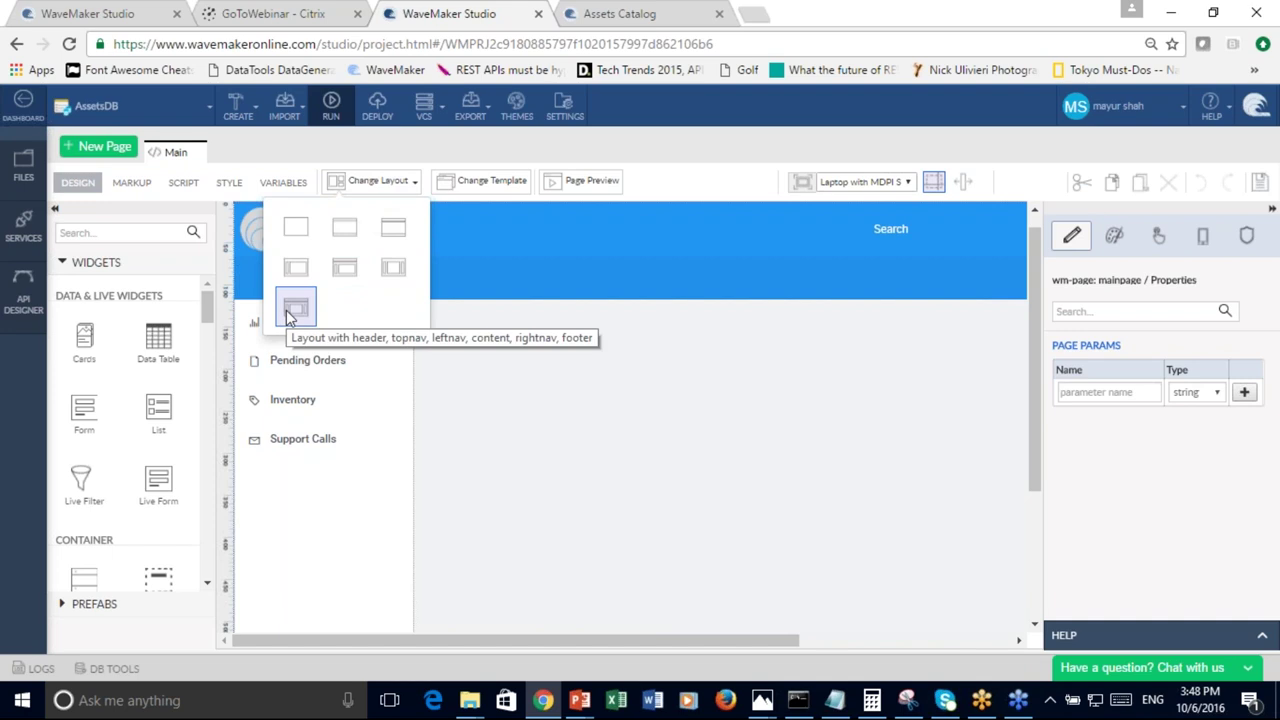
left_click(578, 352)
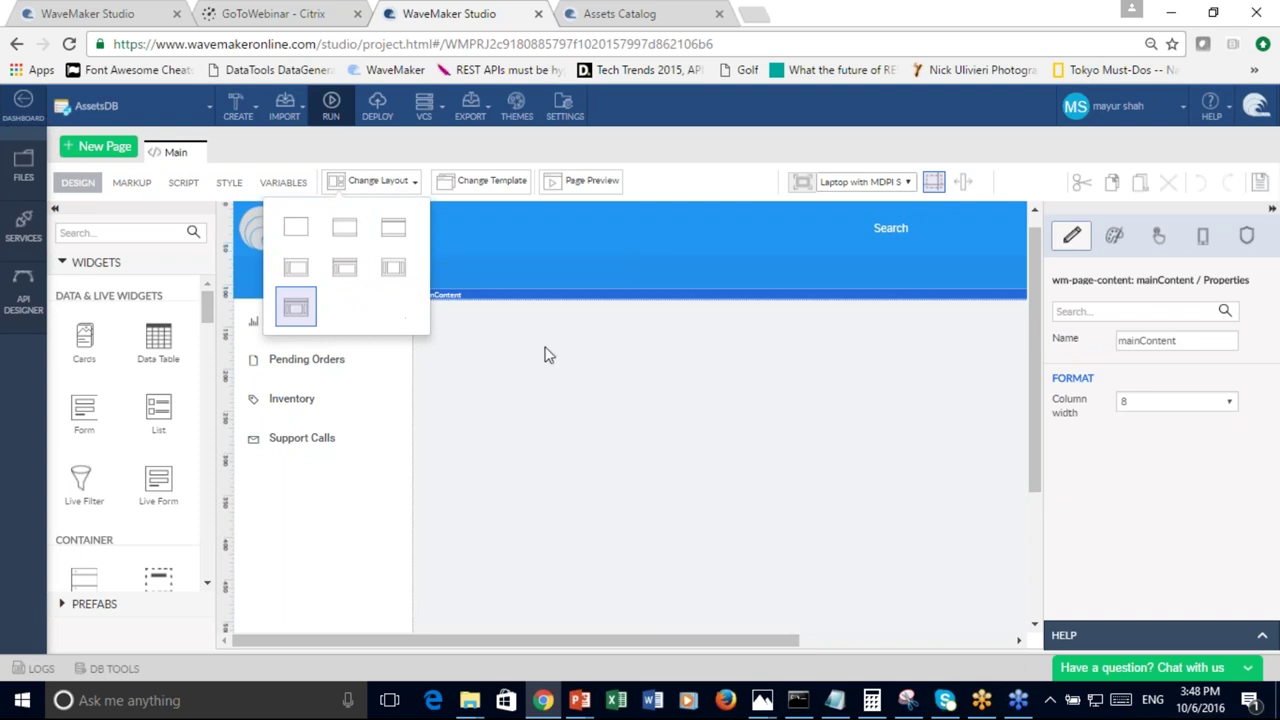
left_click(282, 366)
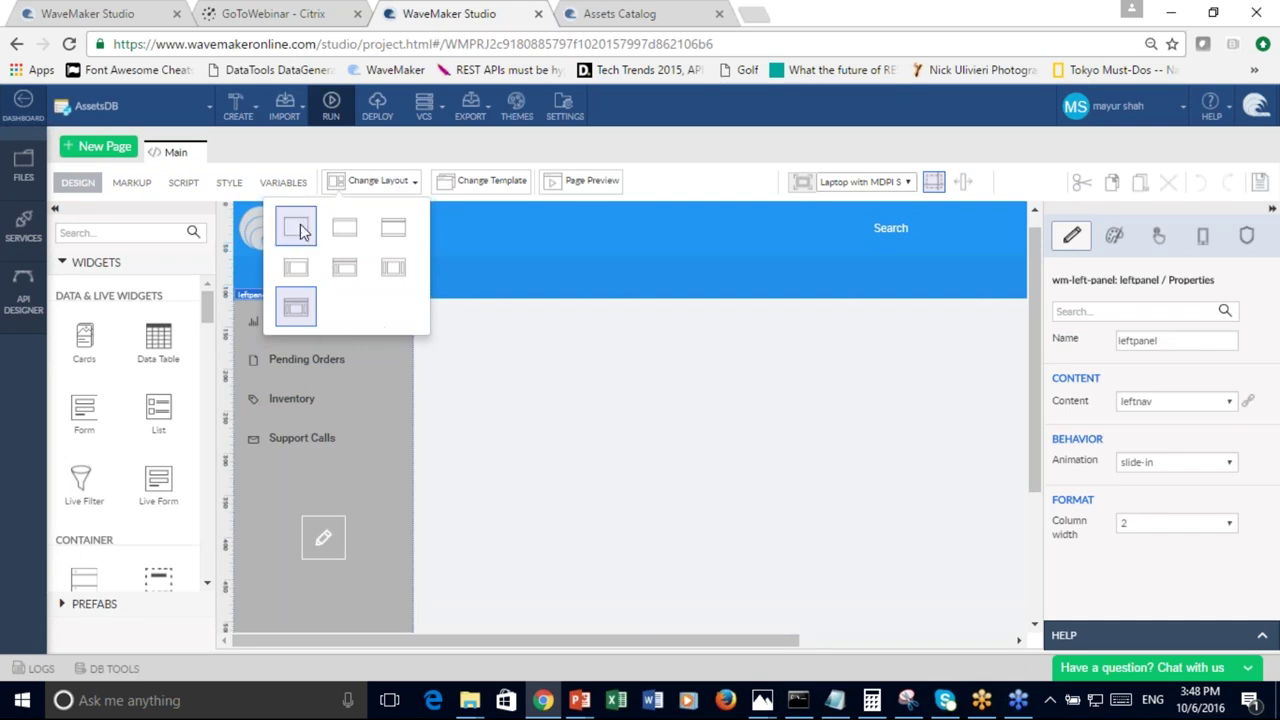
left_click(350, 268)
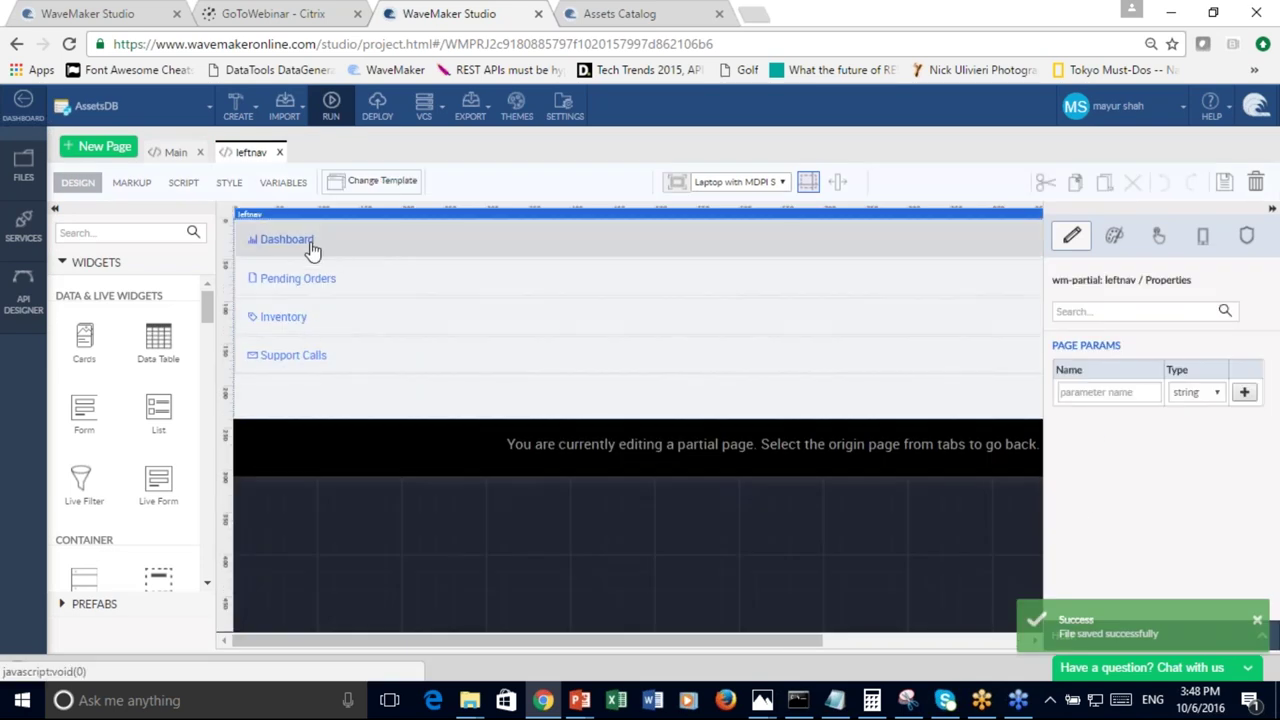
Step: Rename the Dashboard and Pending Orders link captions to Catalog and View Assets
left_click(312, 248)
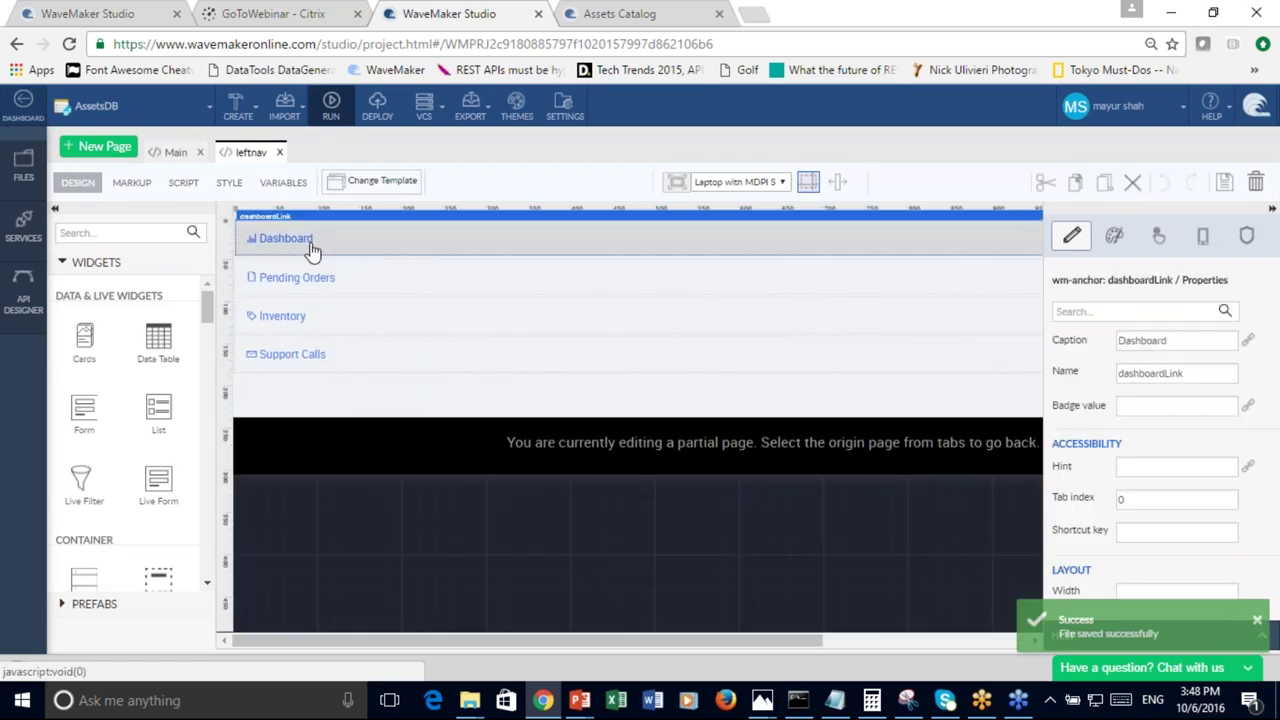
left_click_drag(1185, 340, 1052, 344)
type("Ca")
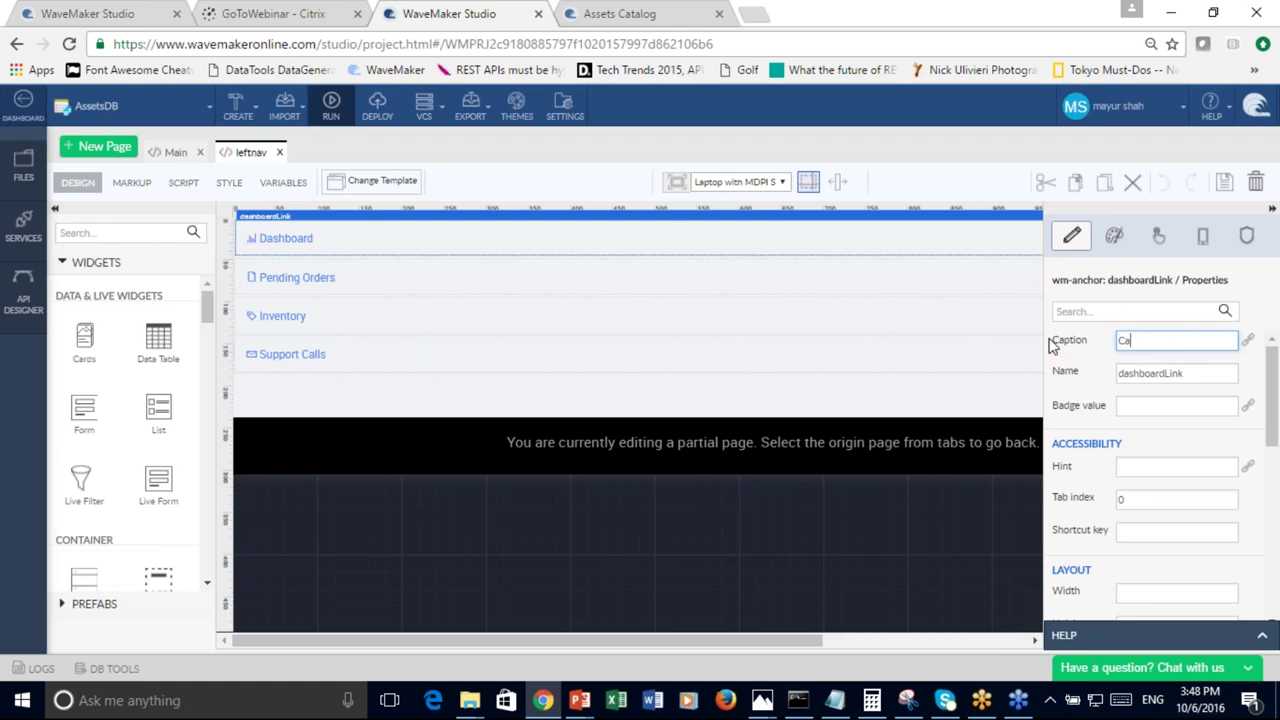
type("talog")
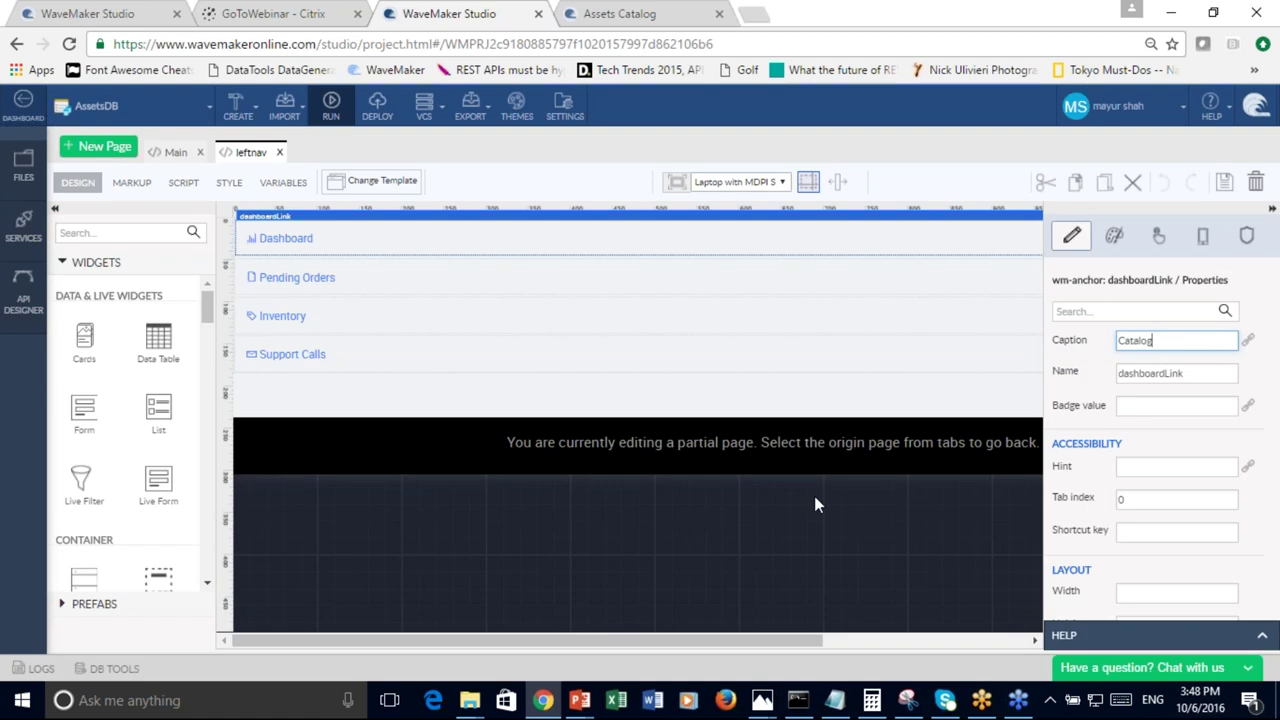
left_click(334, 290)
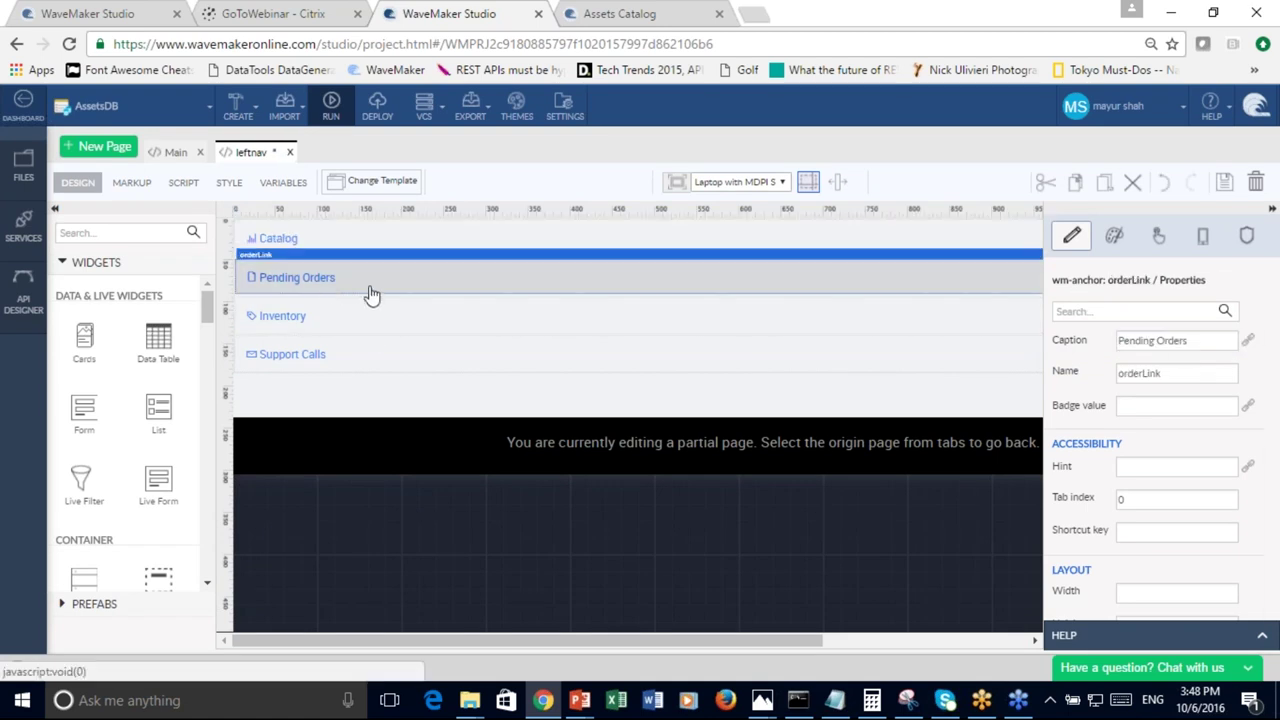
left_click_drag(1210, 344, 1075, 345)
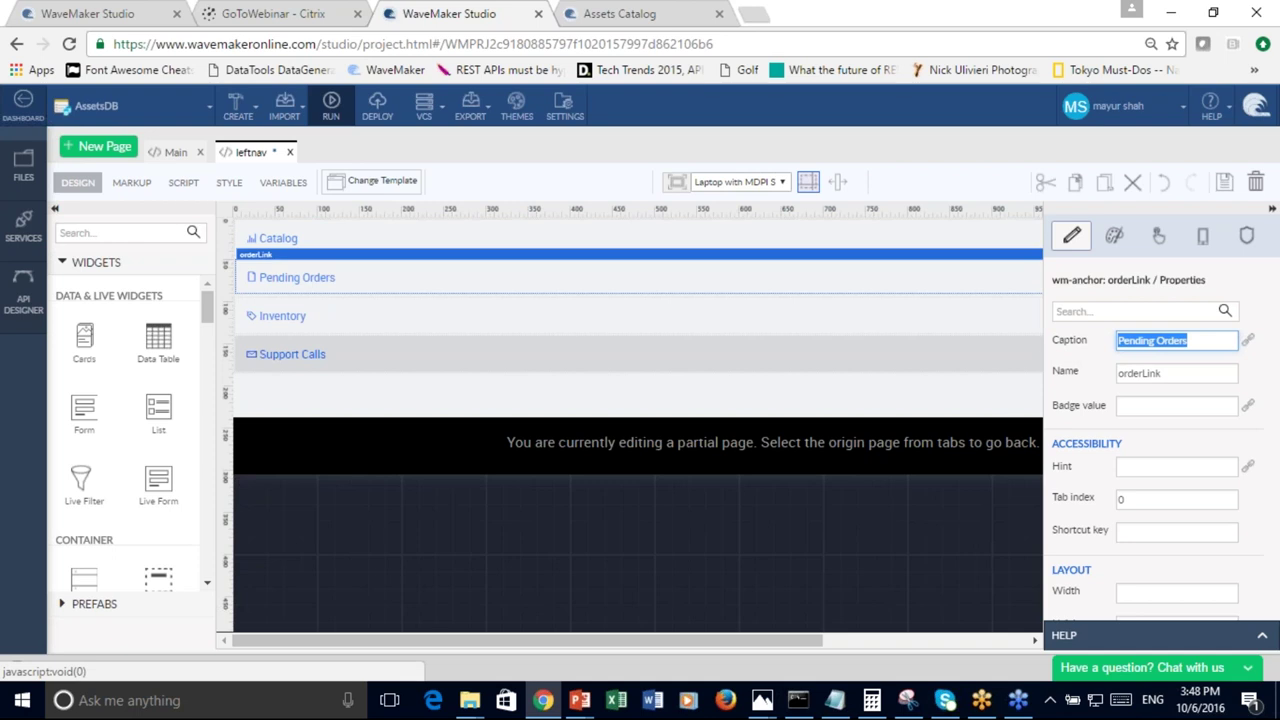
type("View Assets")
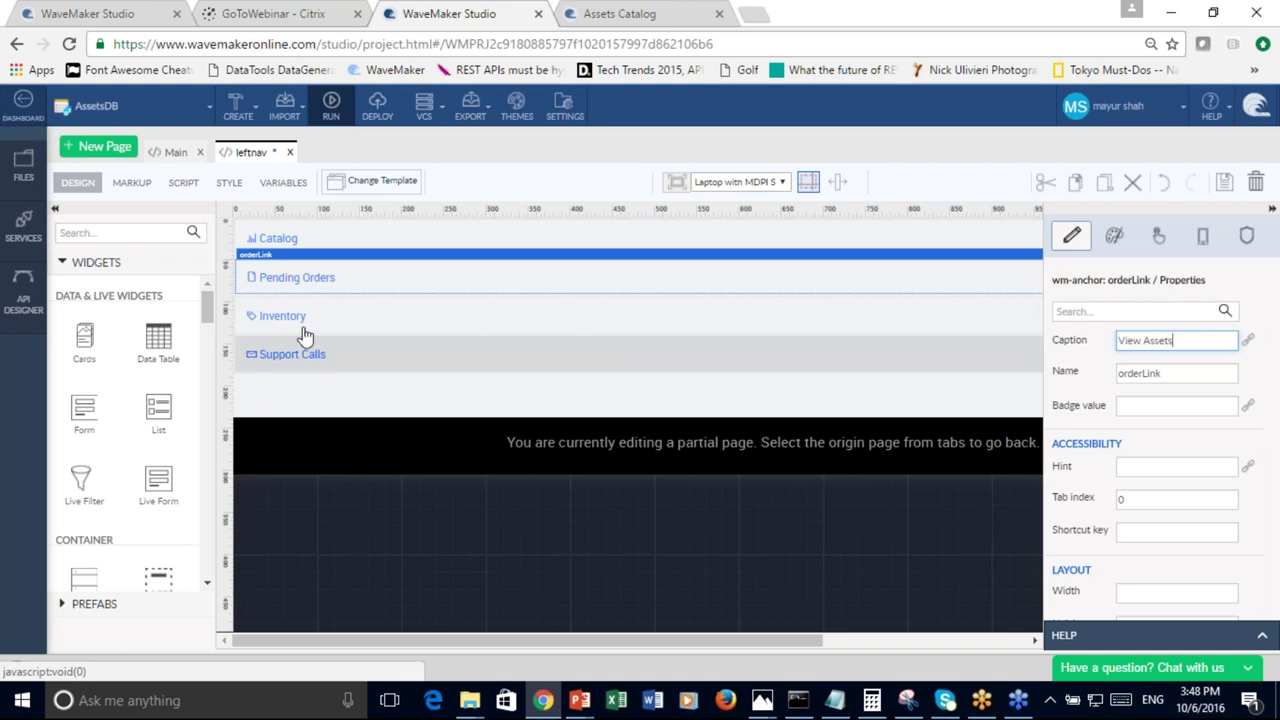
Step: Change the Inventory link's caption to 'In' and save the leftnav partial
left_click(259, 315)
double_click(1192, 340)
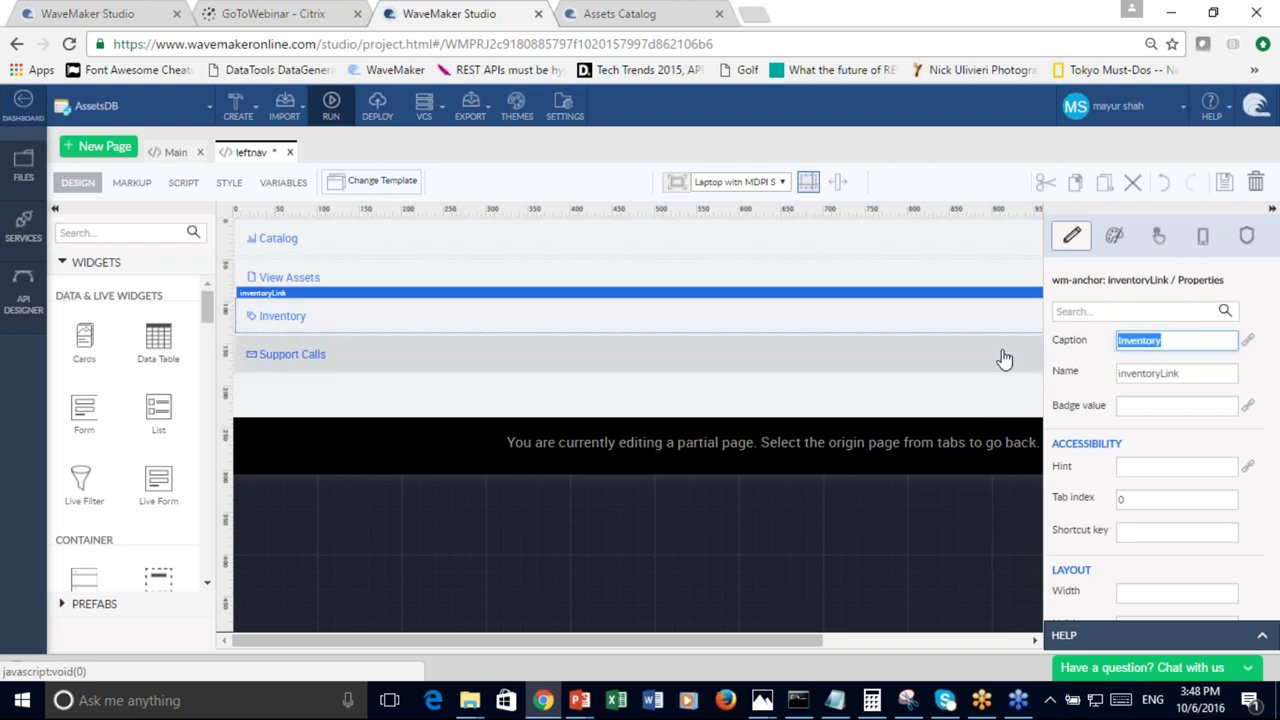
type("F")
left_click(597, 511)
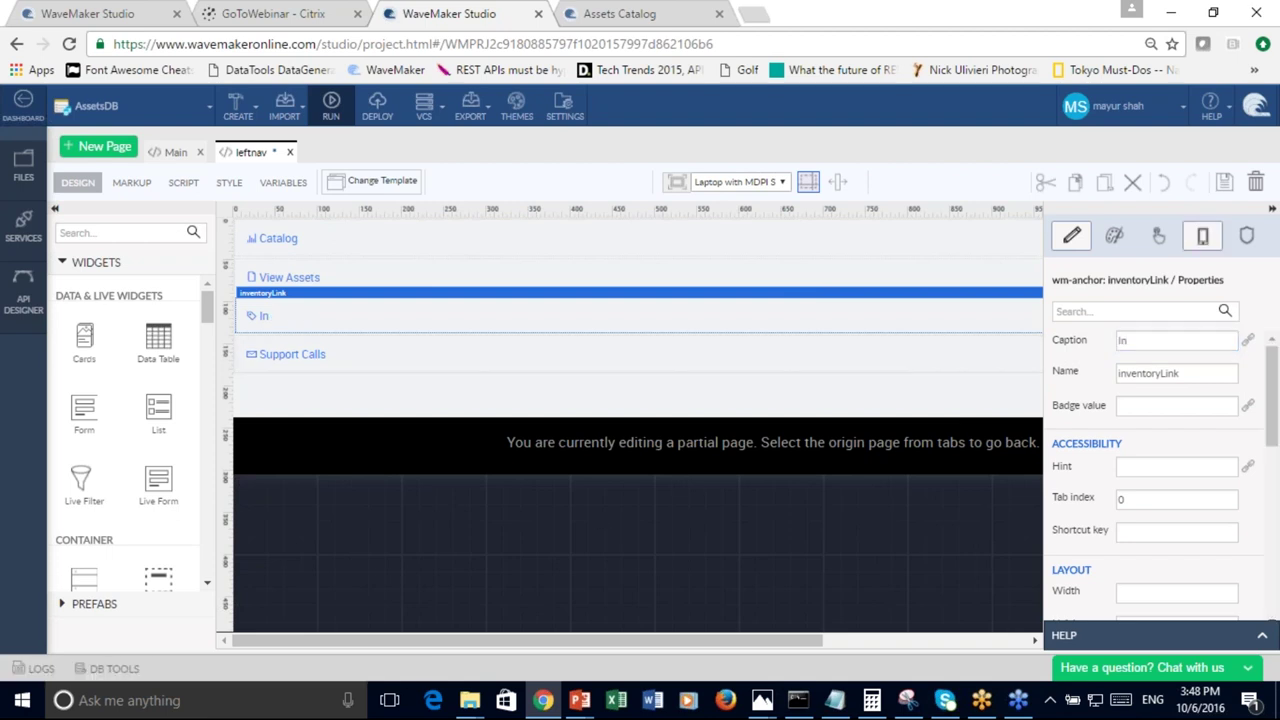
left_click(1222, 181)
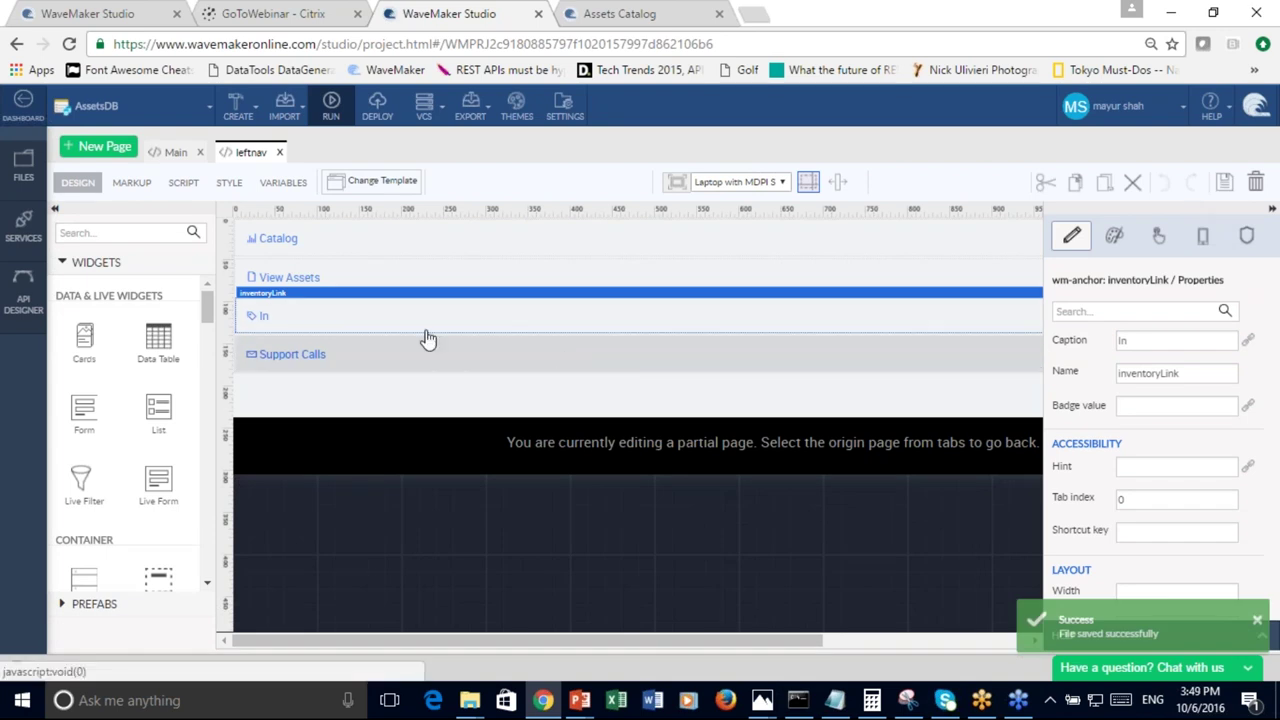
left_click(298, 242)
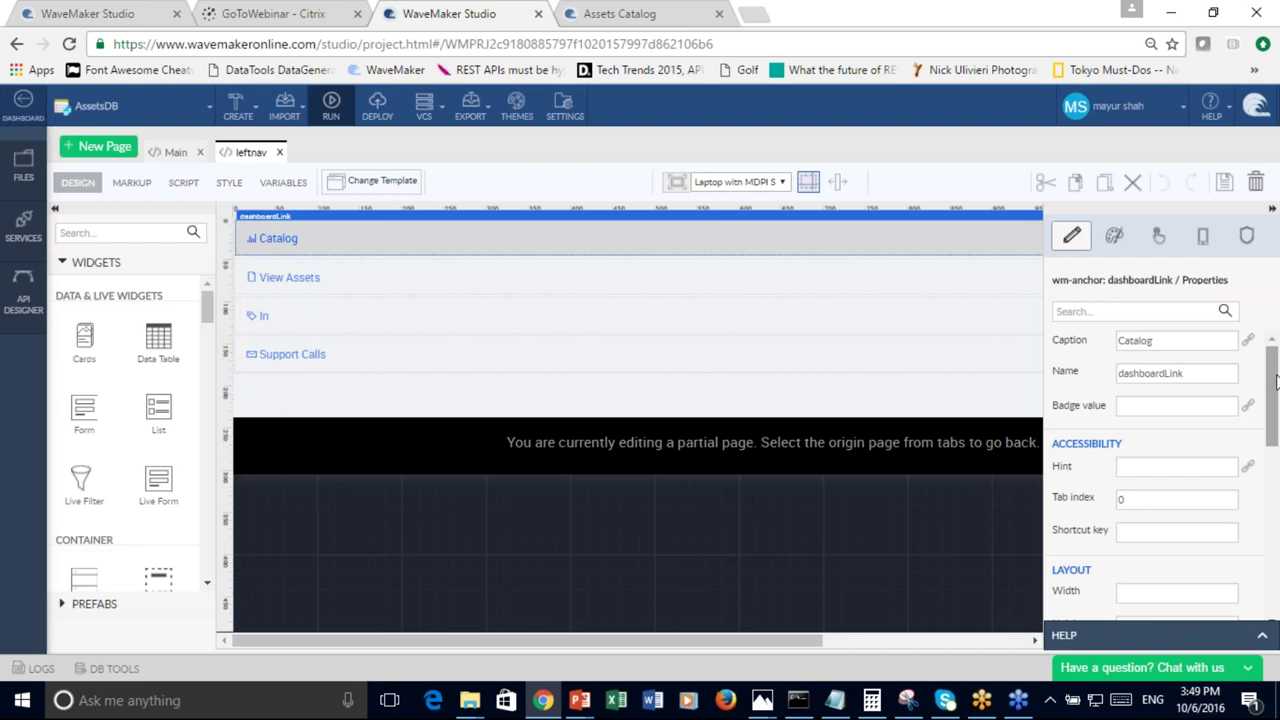
Step: Inspect the Catalog link's Styles and Events settings, then go back to the Main page
left_click_drag(1272, 384, 1113, 233)
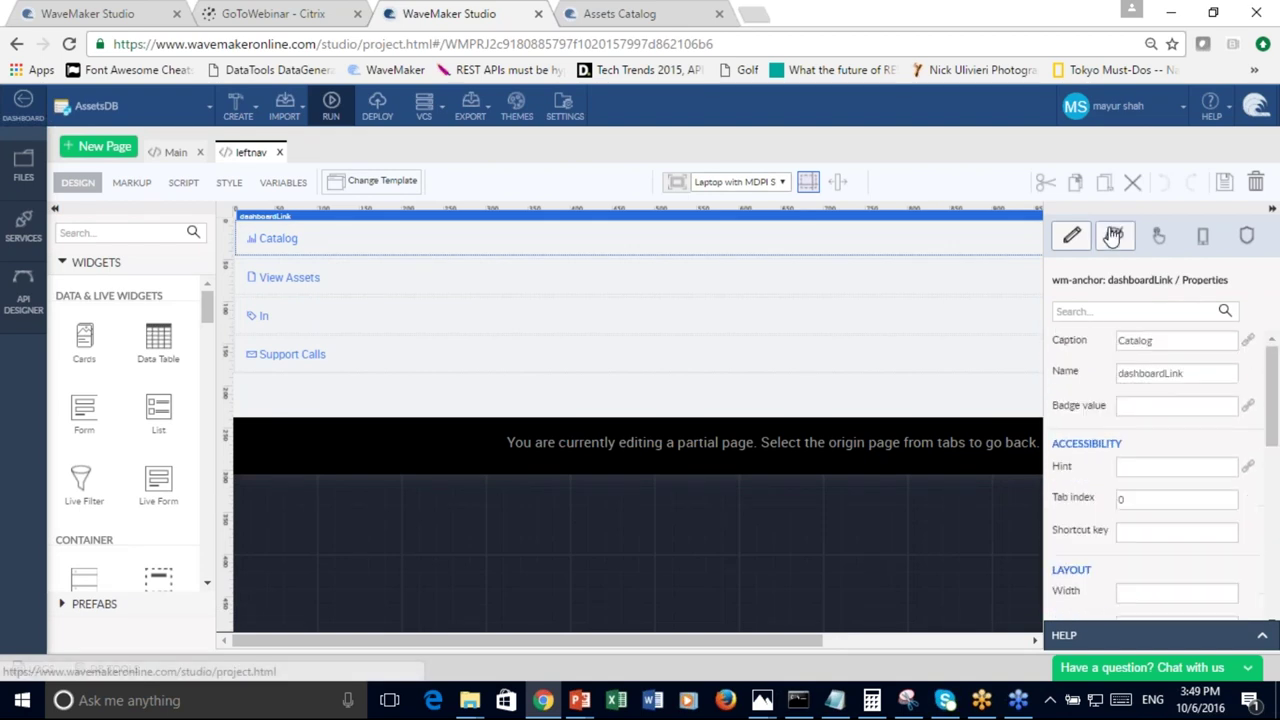
left_click(1114, 234)
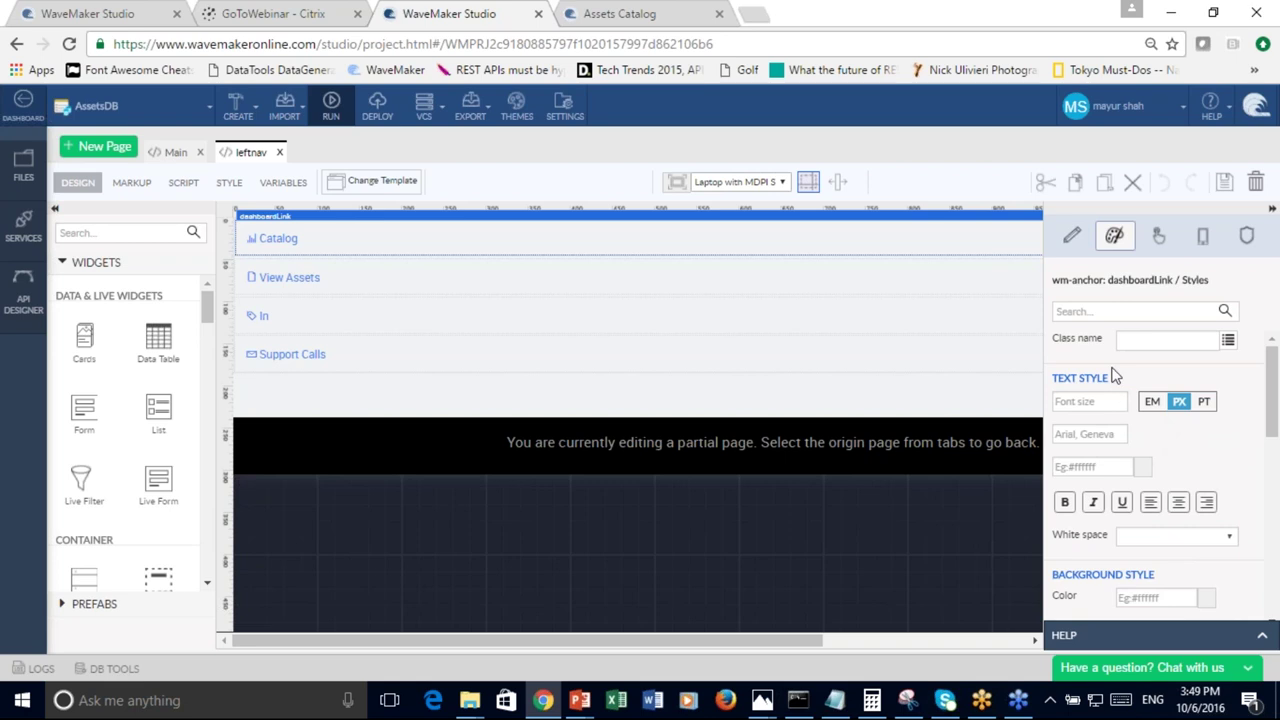
left_click(1158, 238)
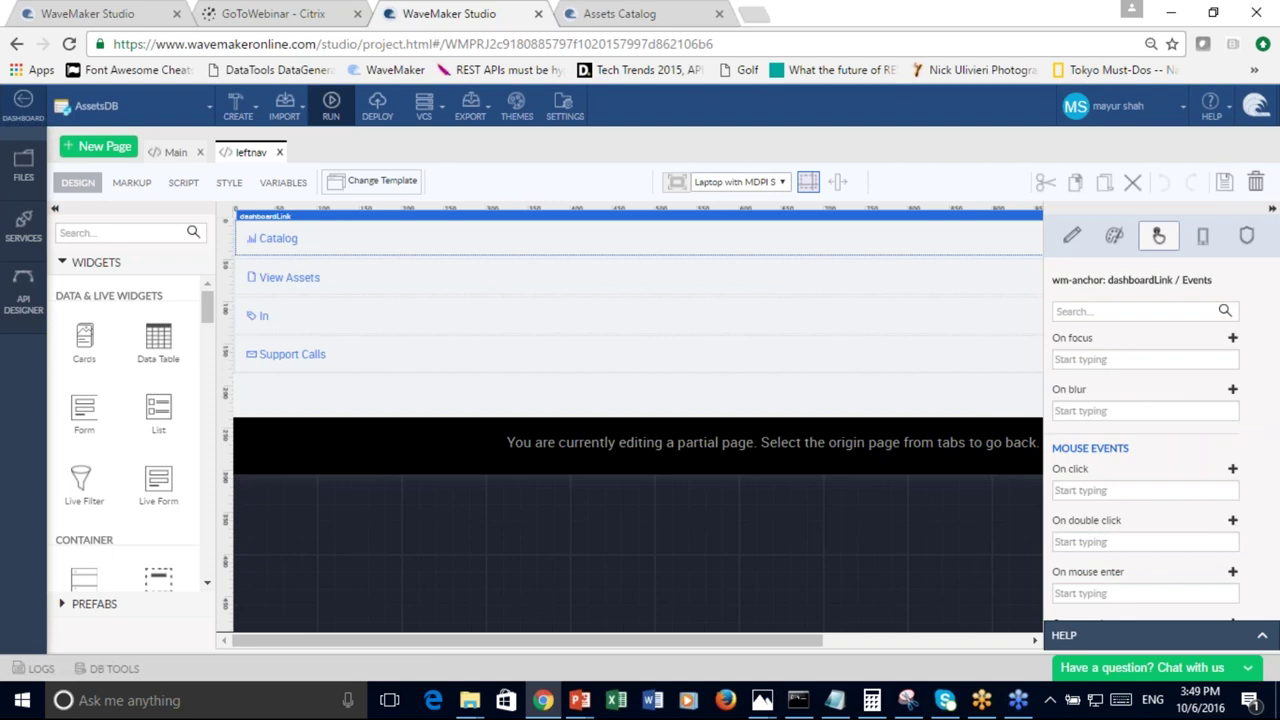
left_click(167, 154)
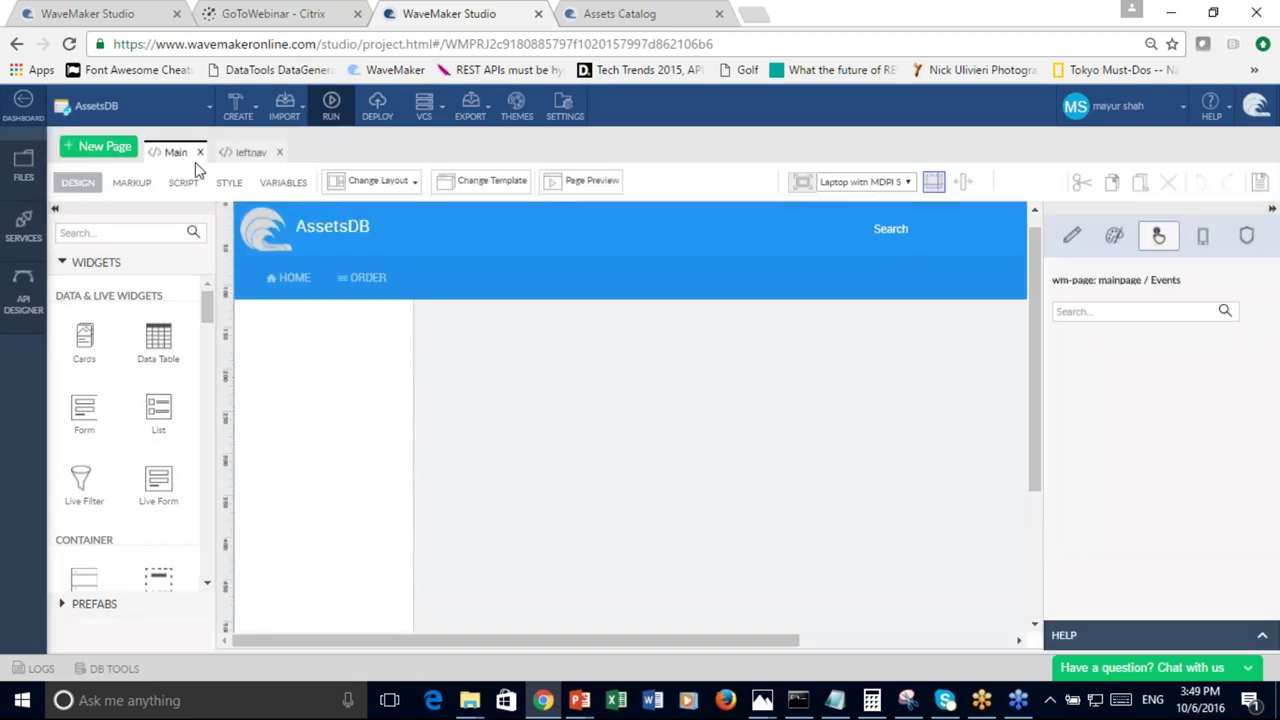
Step: Create a blank ViewAssets page with header, content, leftnav, footer layout, then select its View Assets link
left_click(110, 155)
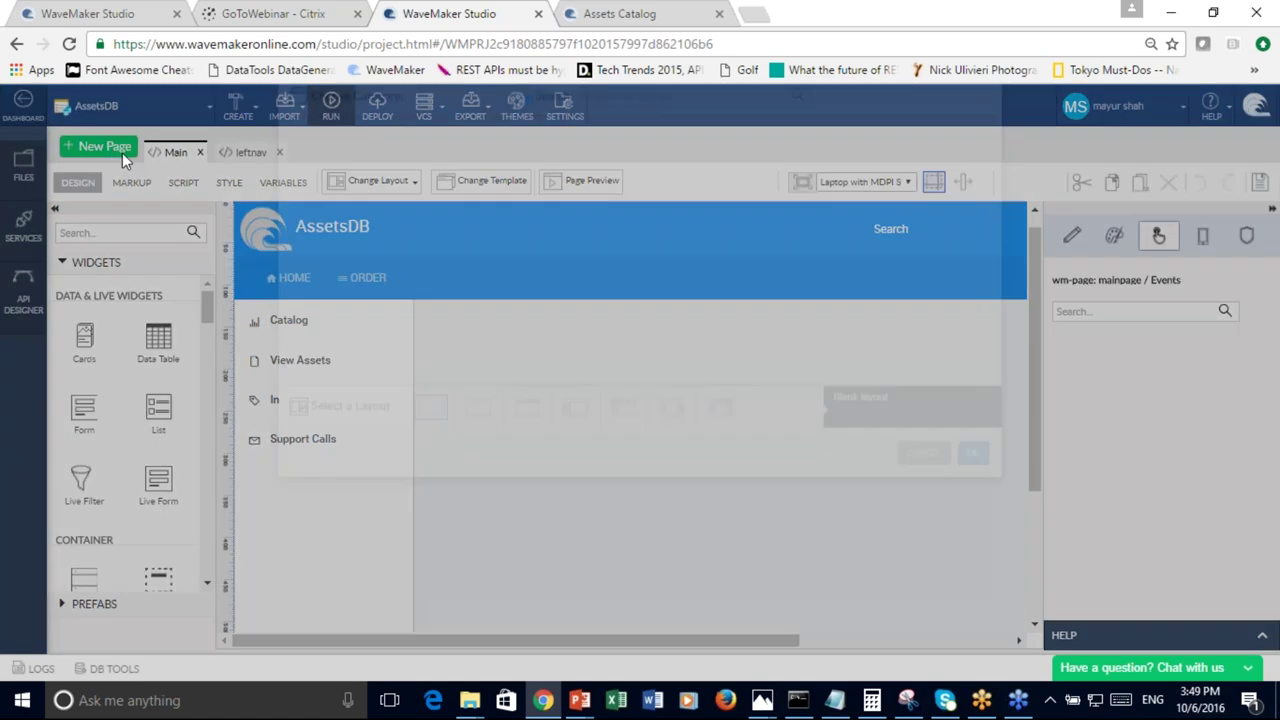
type("View ")
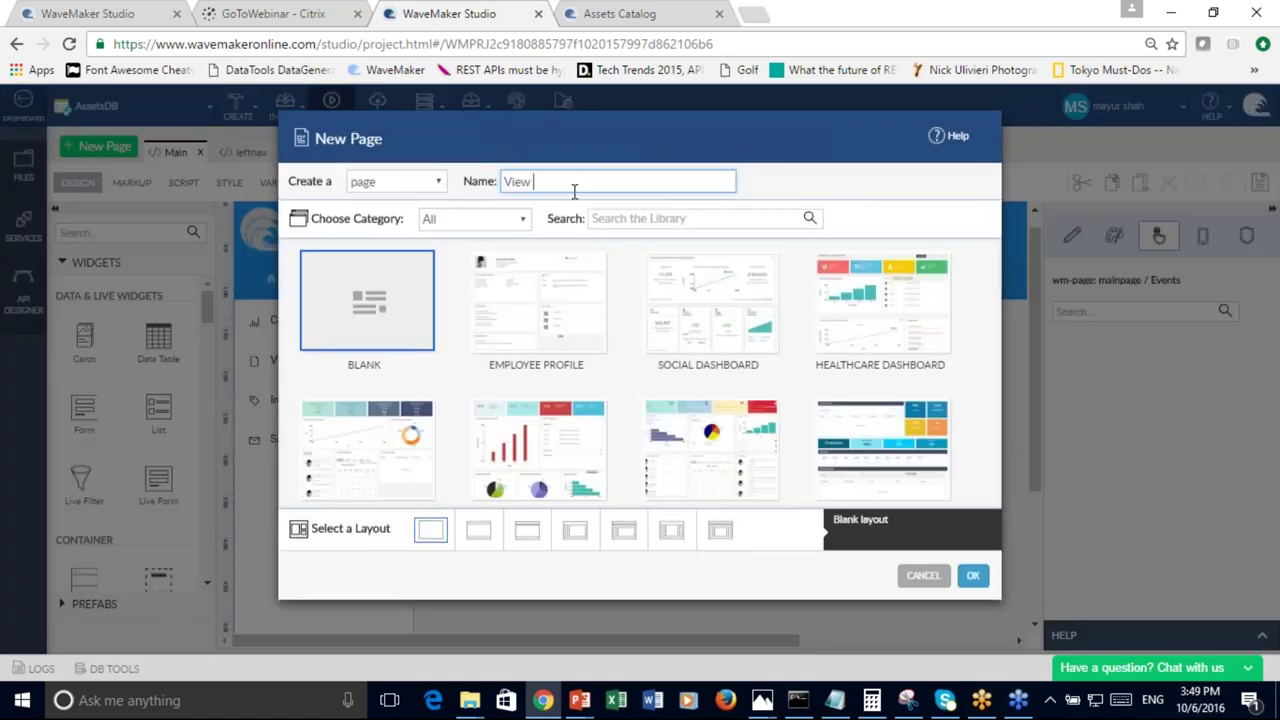
type("Asset")
key("BackSpace")
left_click(380, 320)
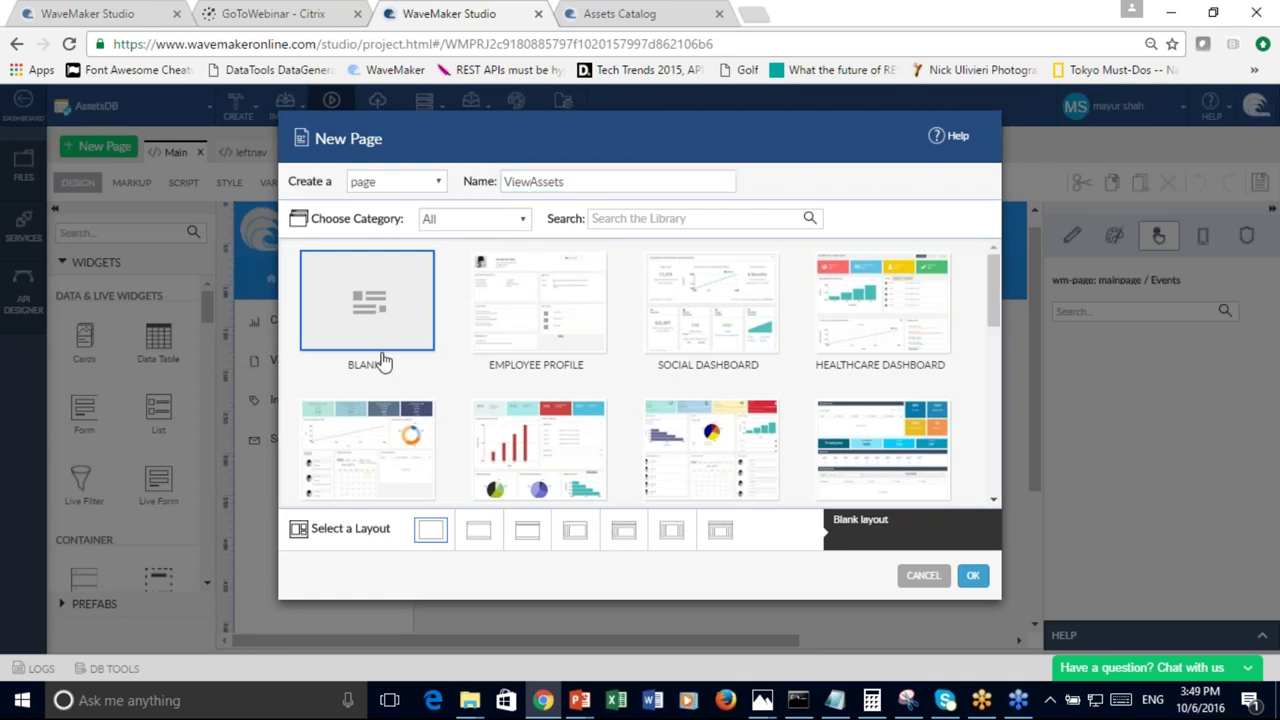
left_click(585, 533)
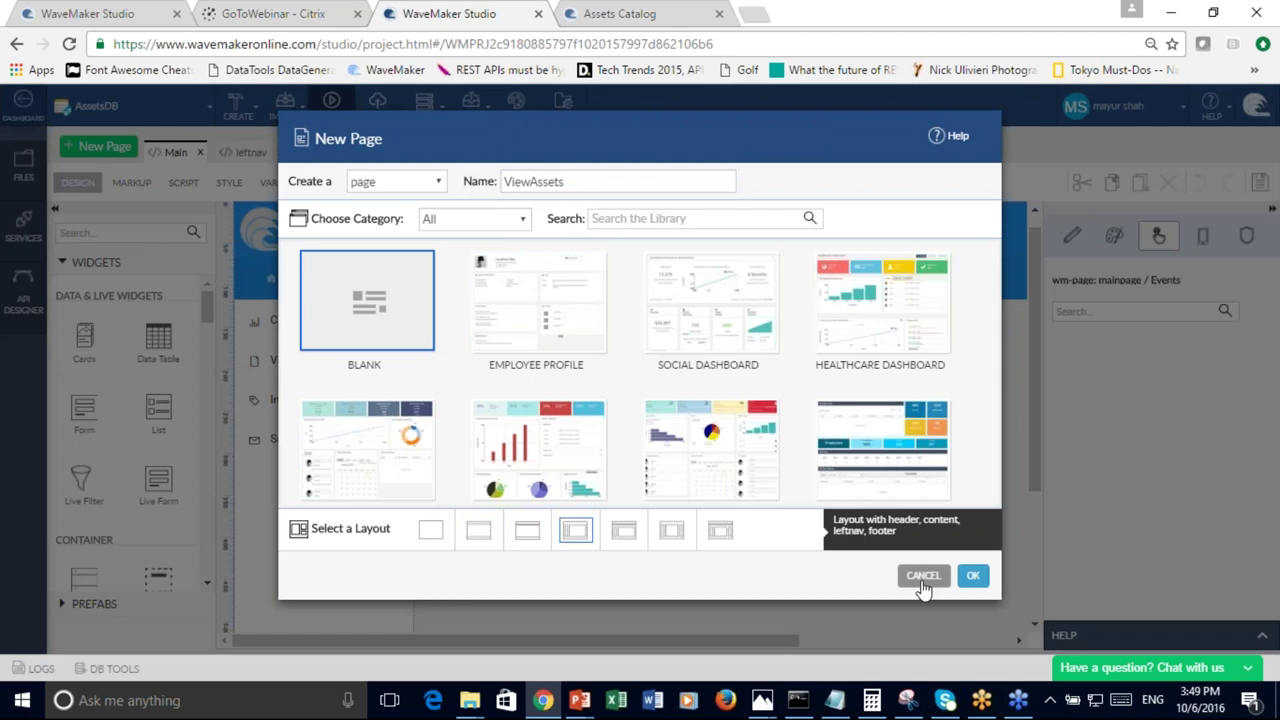
left_click(972, 575)
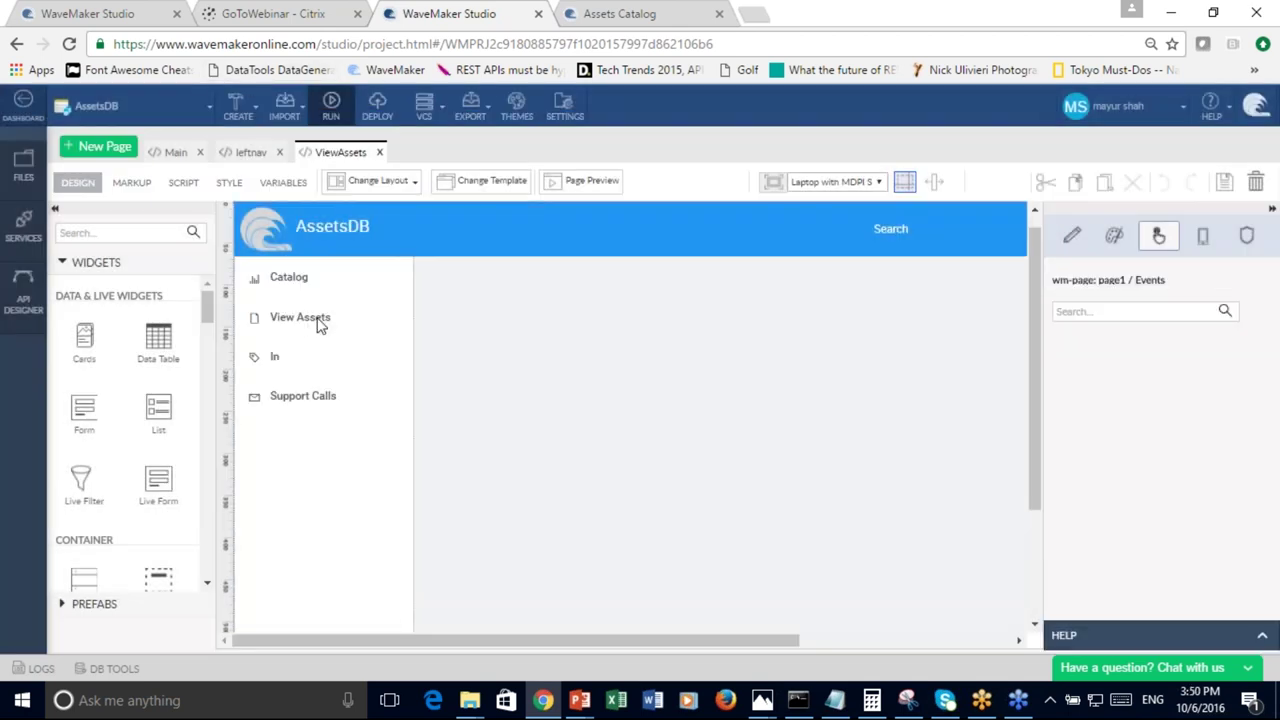
double_click(318, 325)
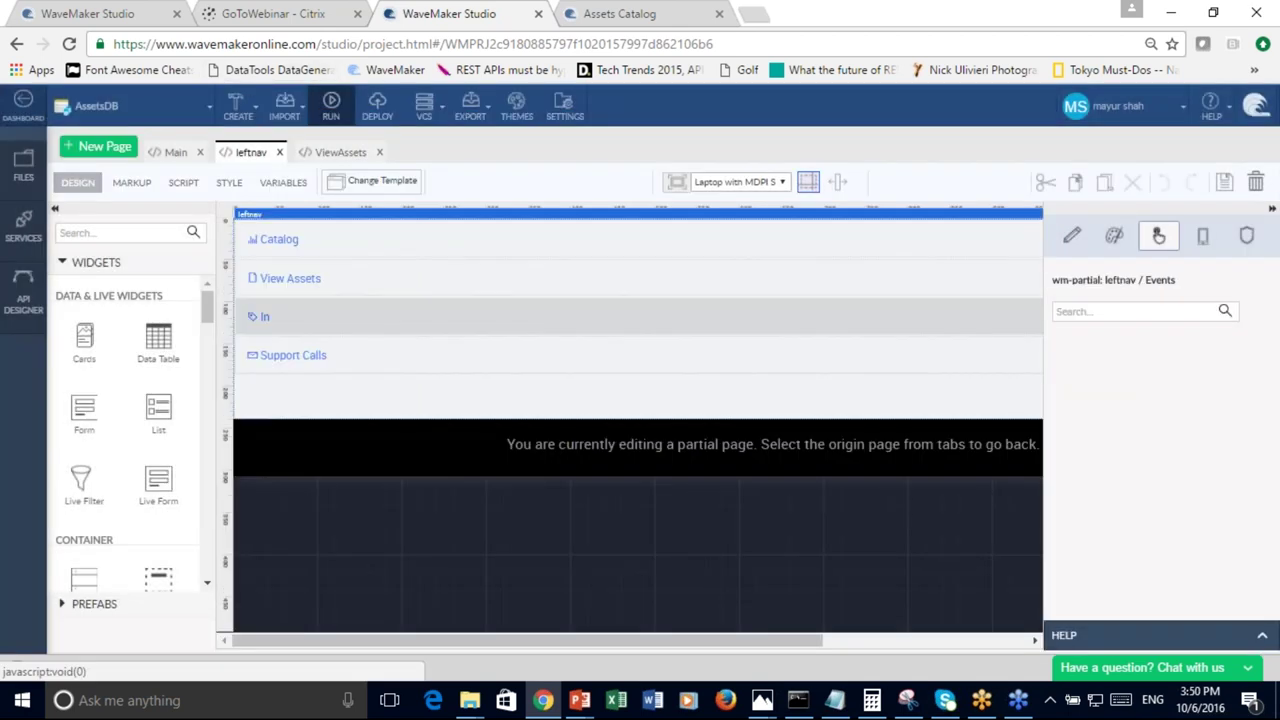
left_click(320, 285)
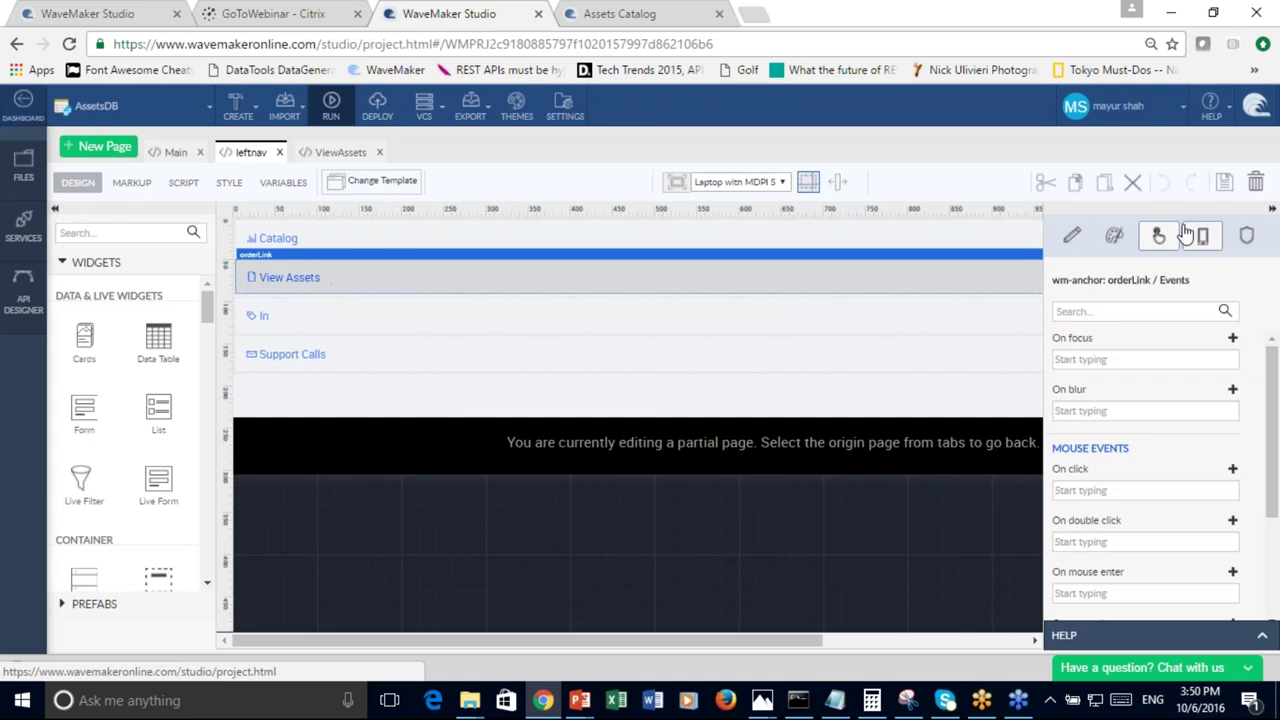
Step: Set the View Assets link's On click event to goToPage_ViewAssets and return to Main
left_click(1098, 488)
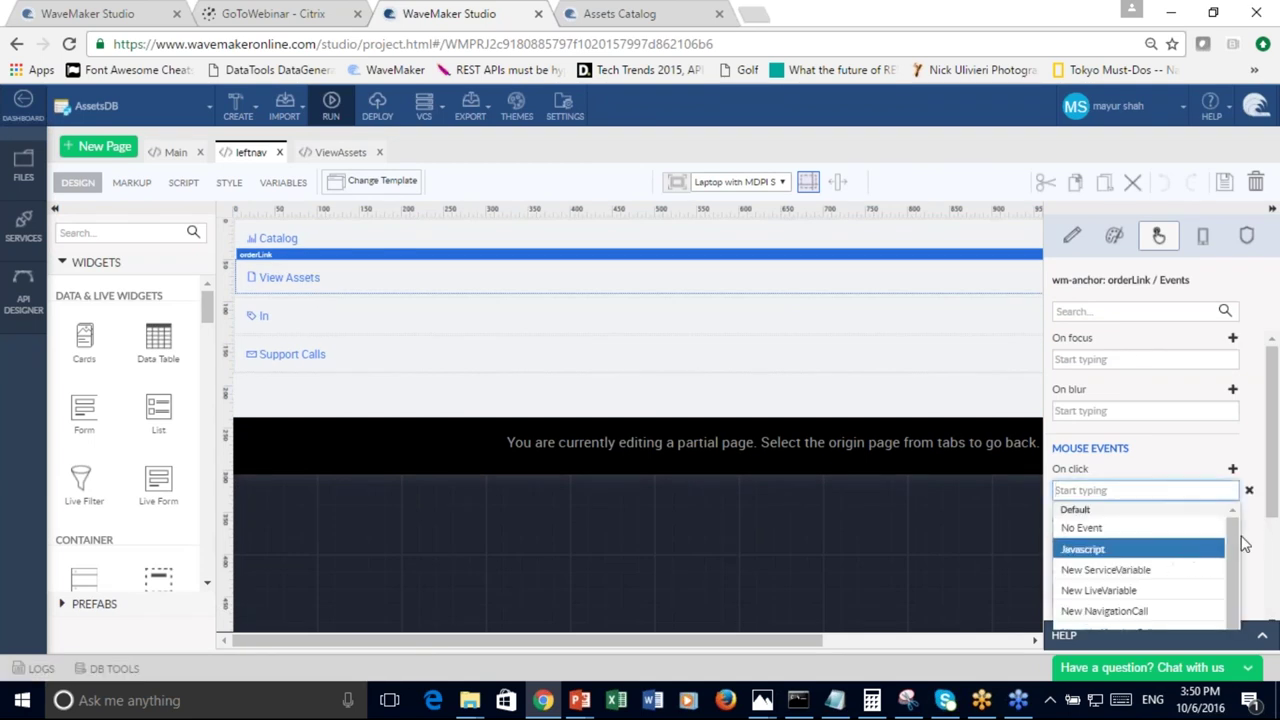
scroll(1203, 562, "down", 5)
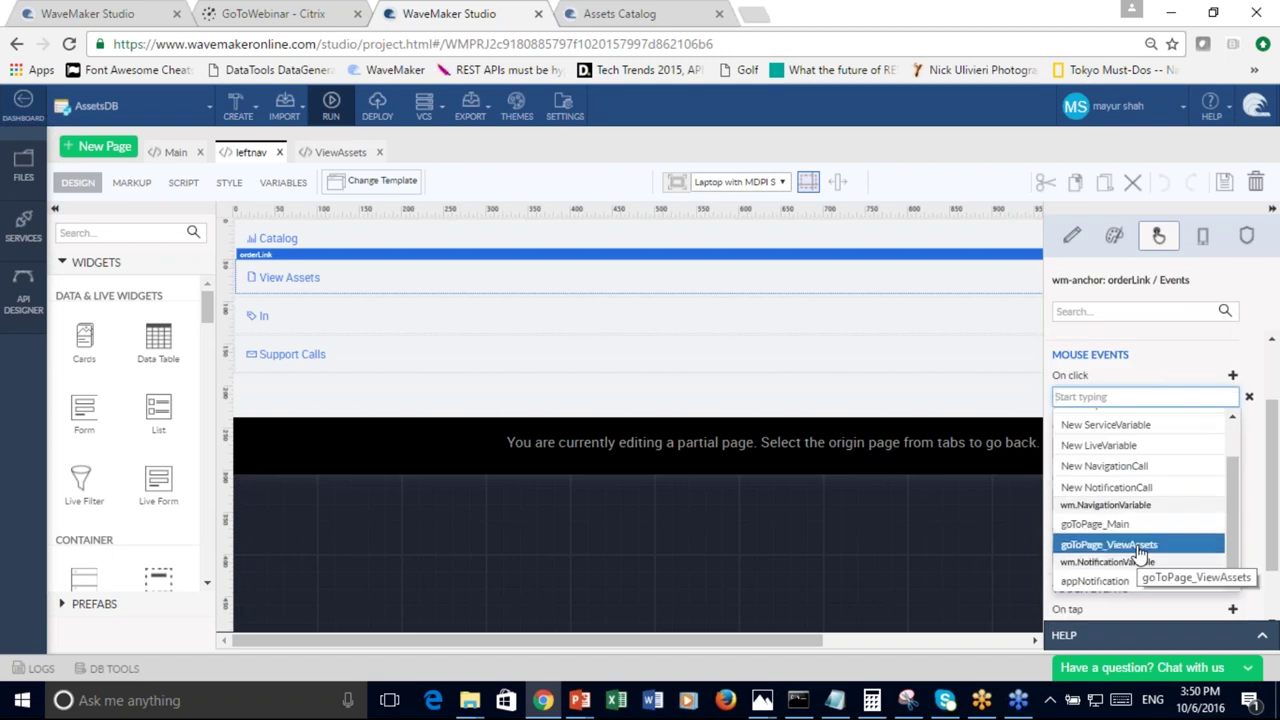
left_click(1140, 546)
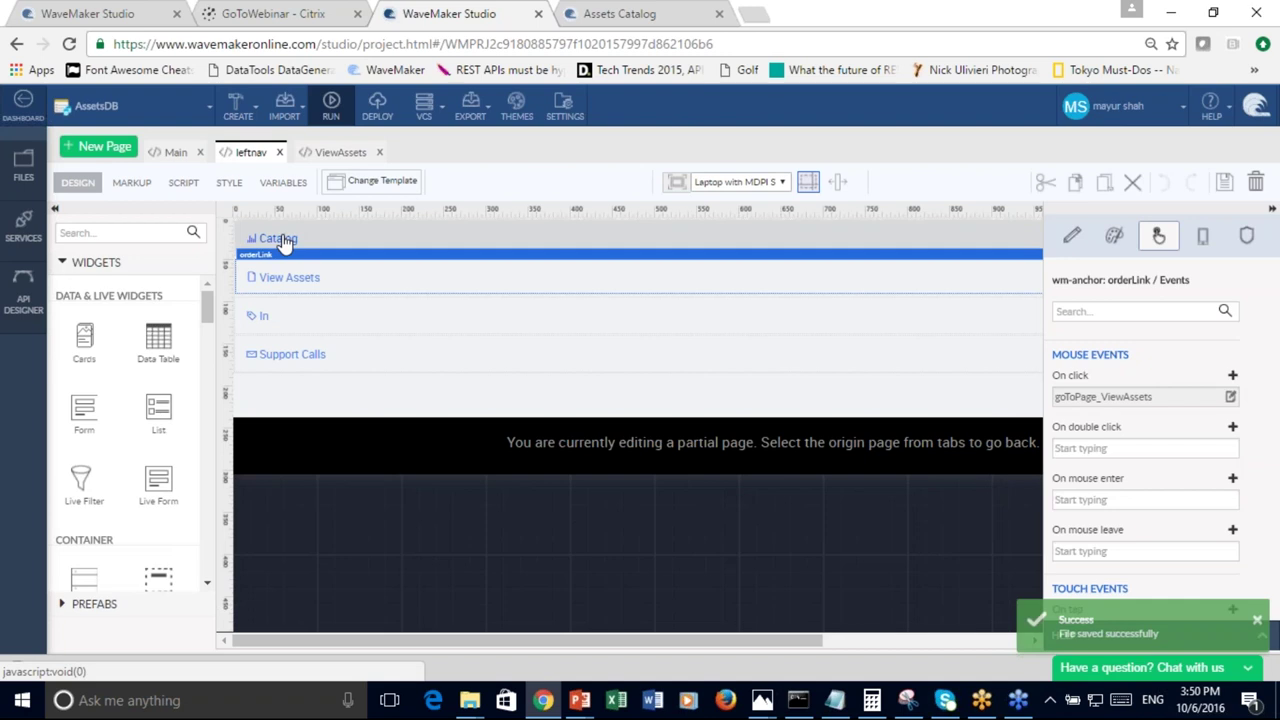
left_click(281, 240)
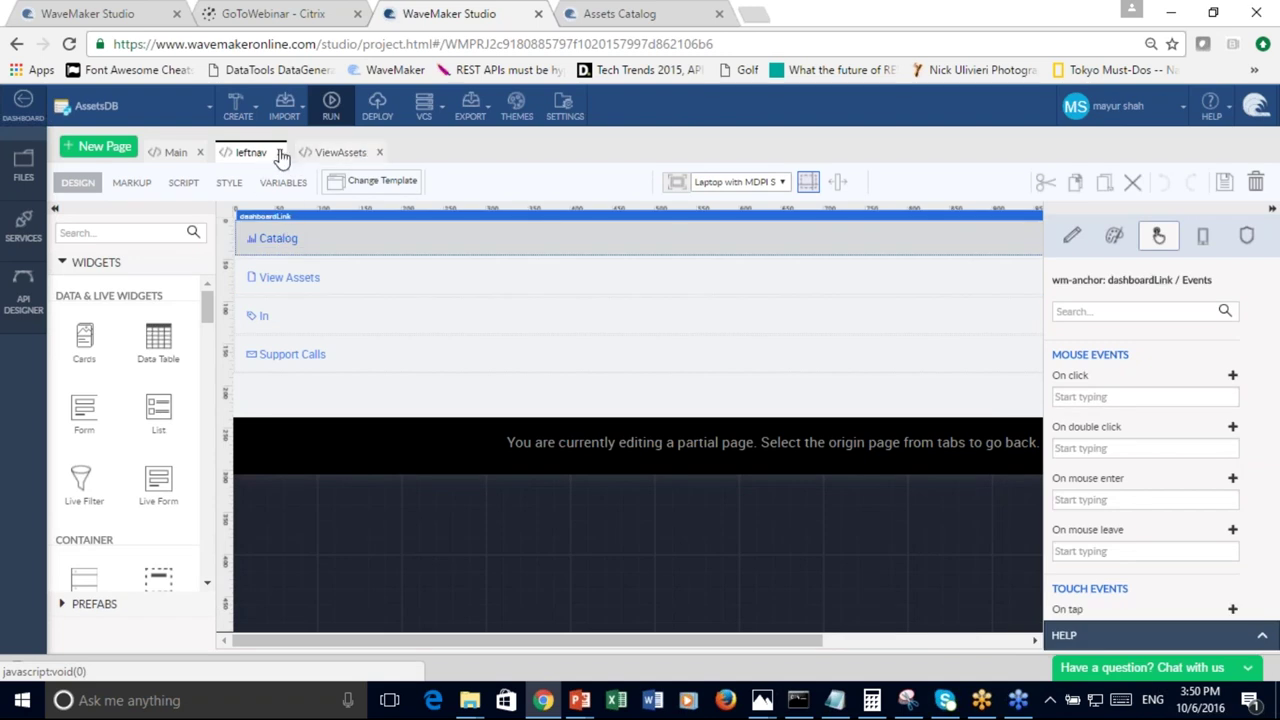
left_click(174, 153)
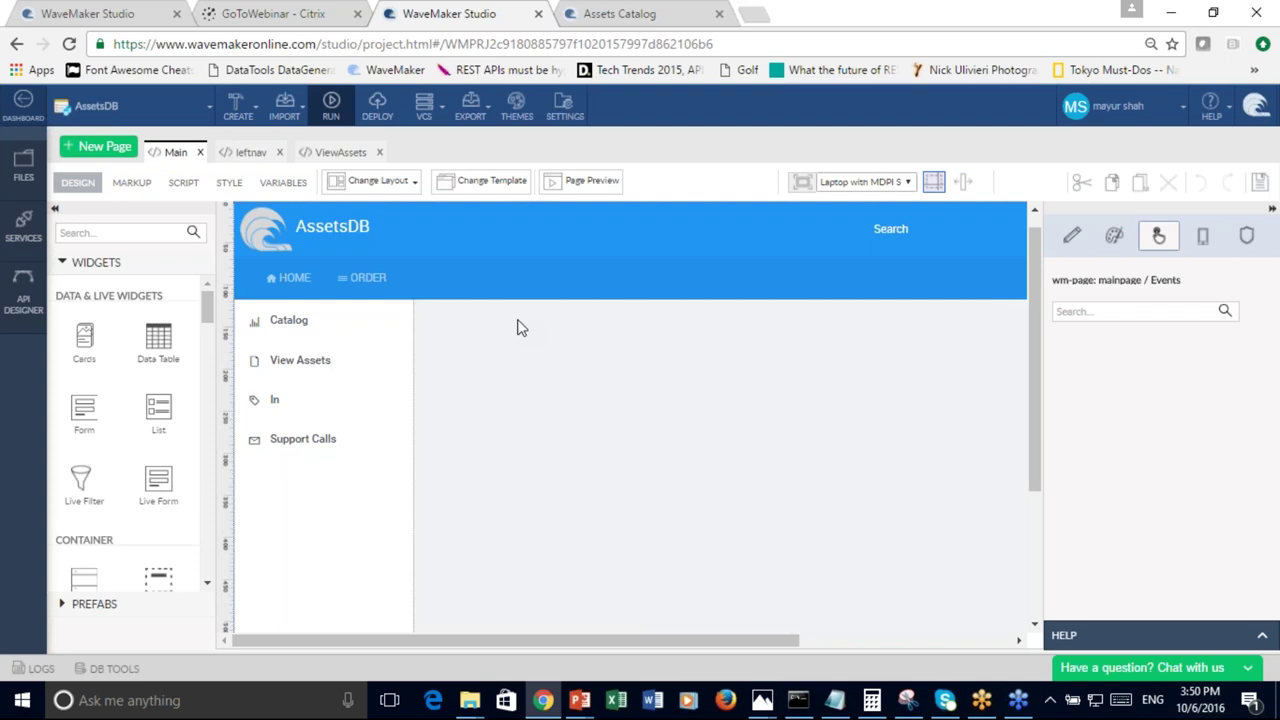
Step: Open Import > Connect to Database and explore the external and workspace MySQL options
left_click(285, 106)
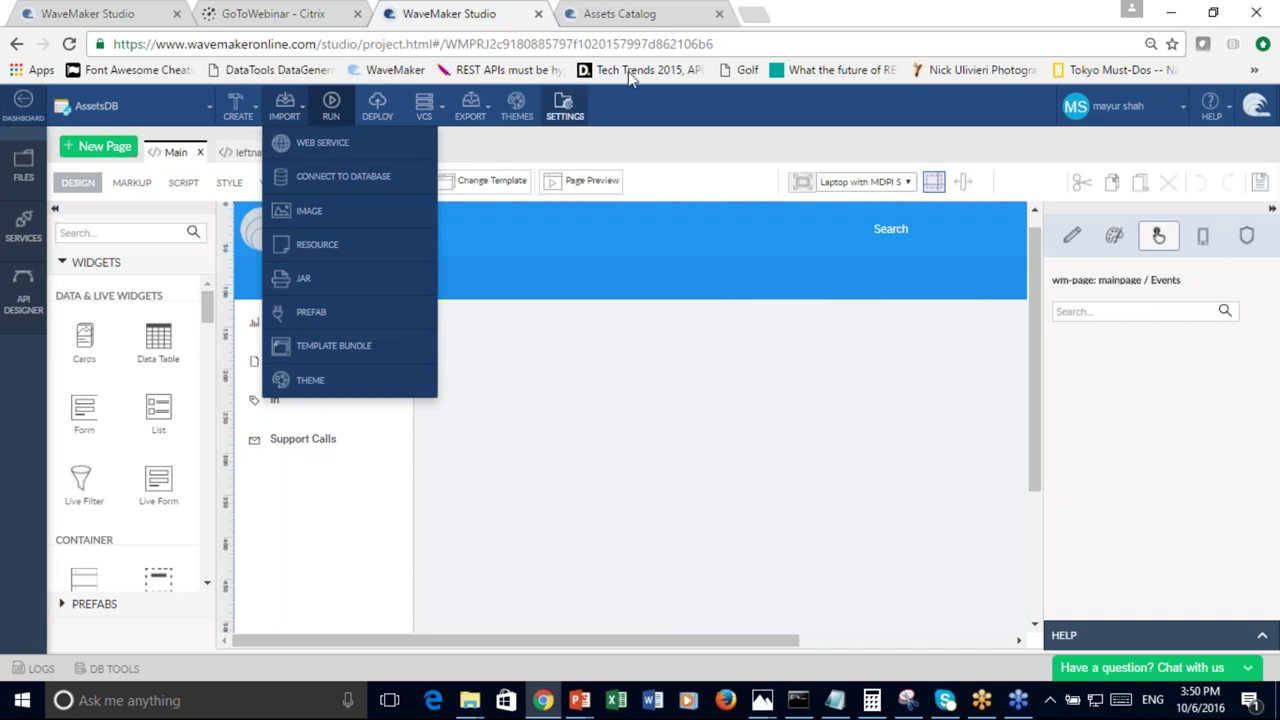
left_click(344, 180)
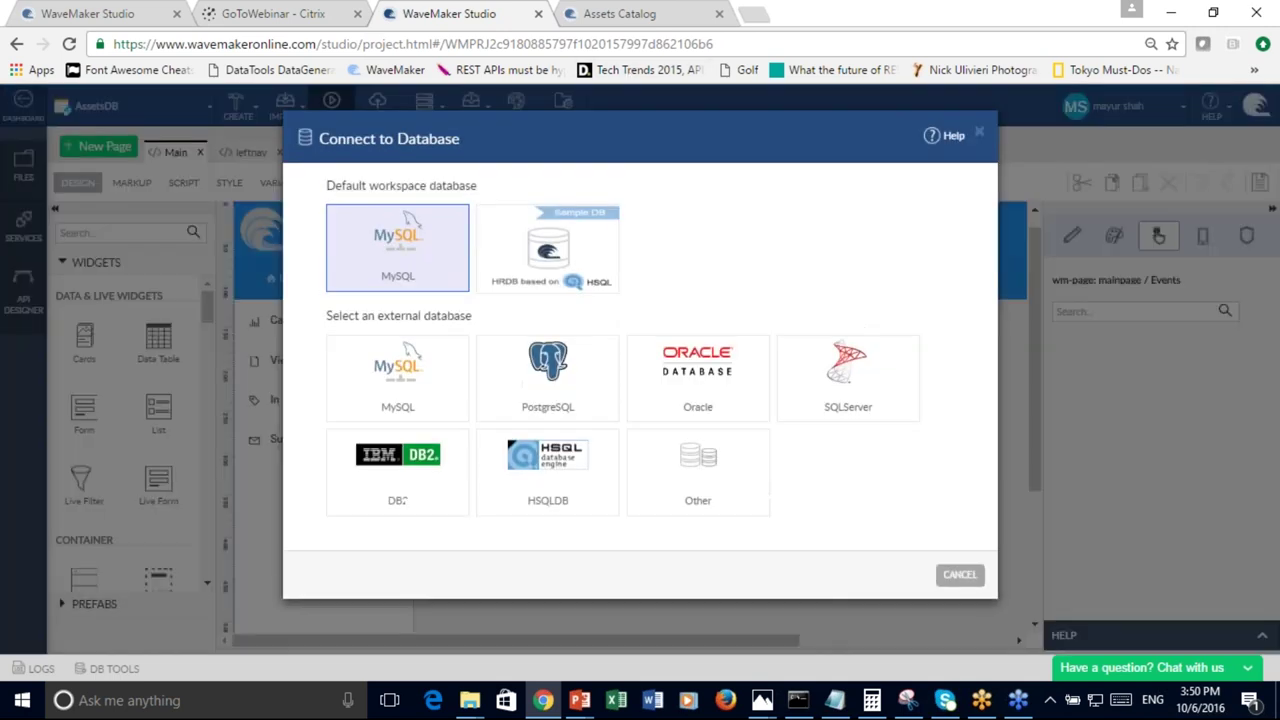
left_click(407, 390)
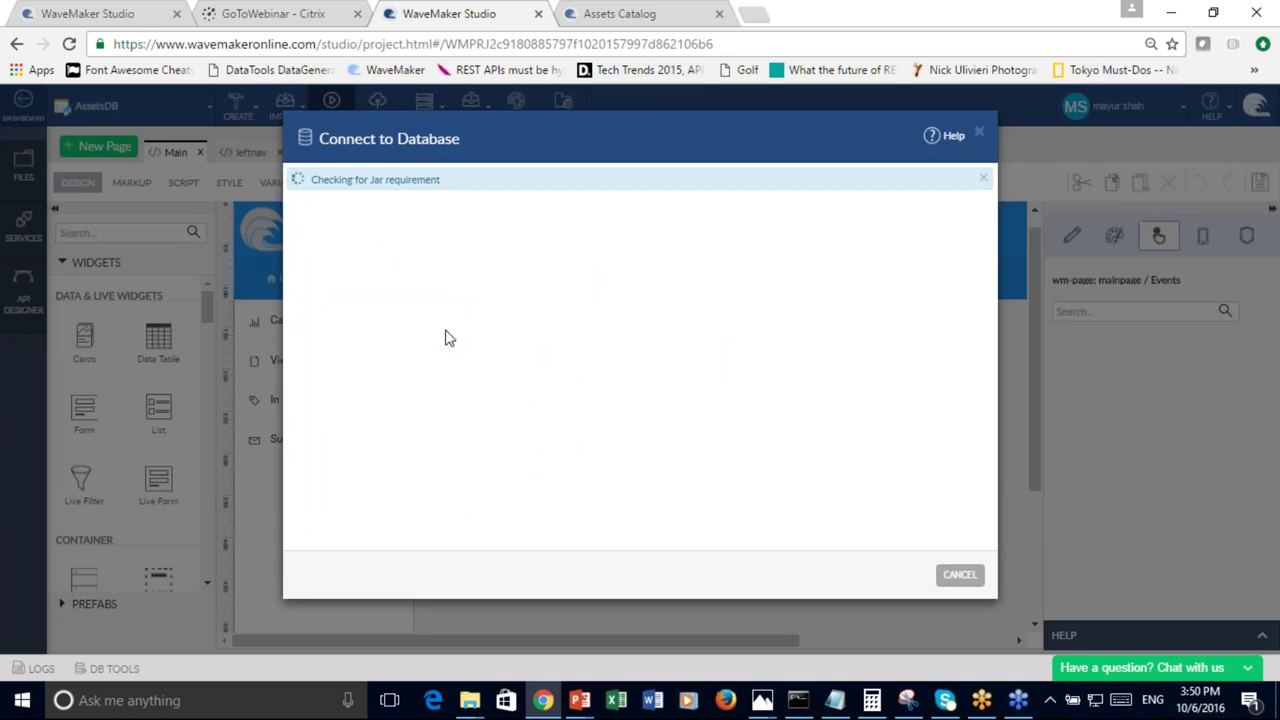
left_click(918, 574)
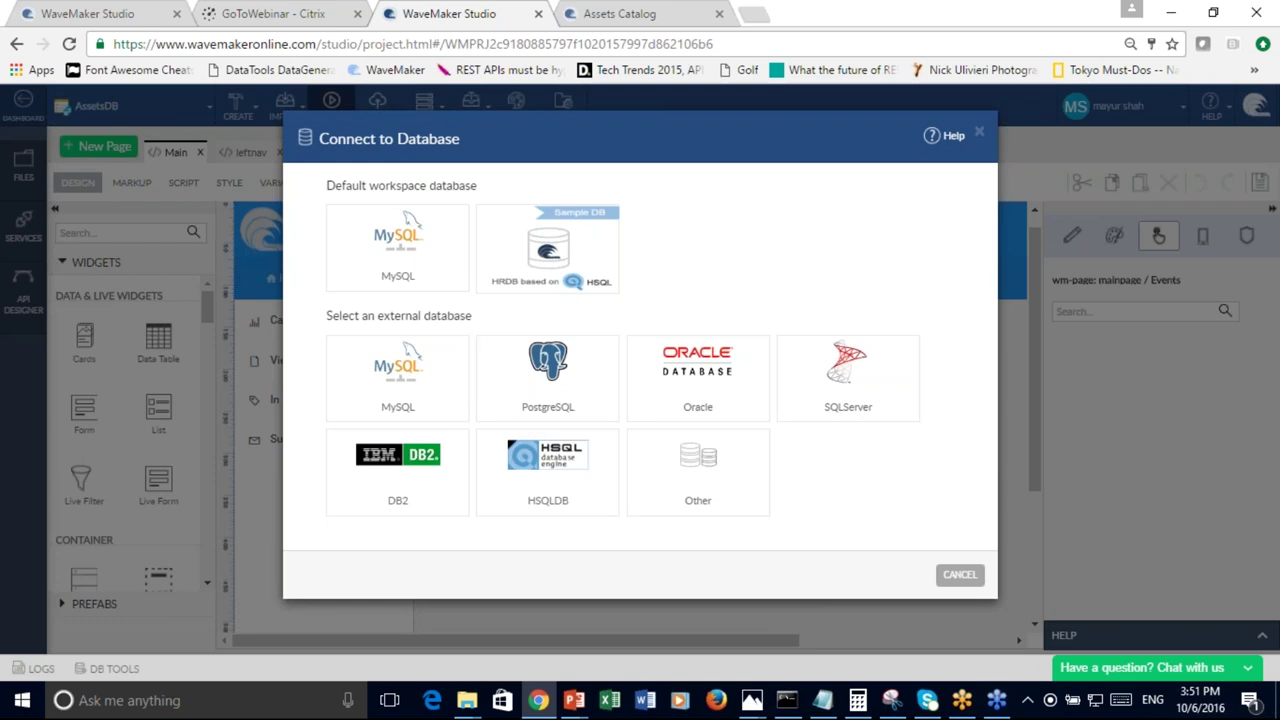
left_click(390, 405)
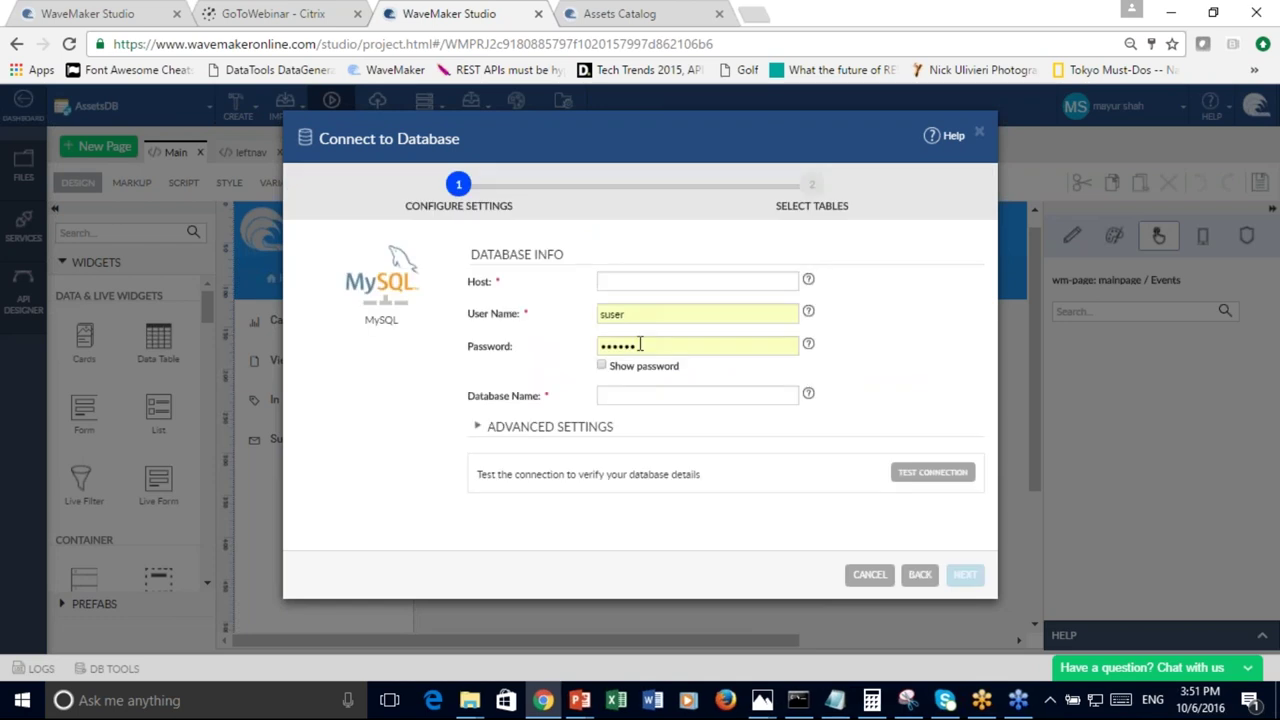
left_click(918, 578)
left_click(421, 286)
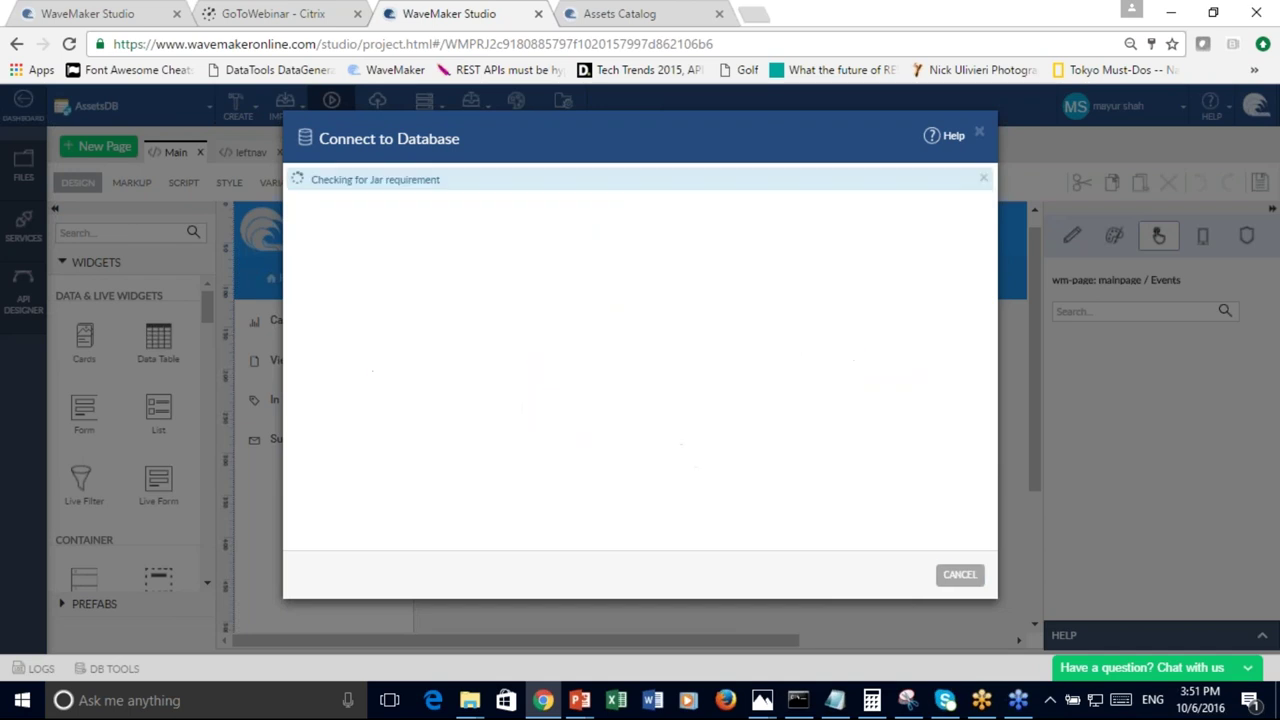
left_click(636, 316)
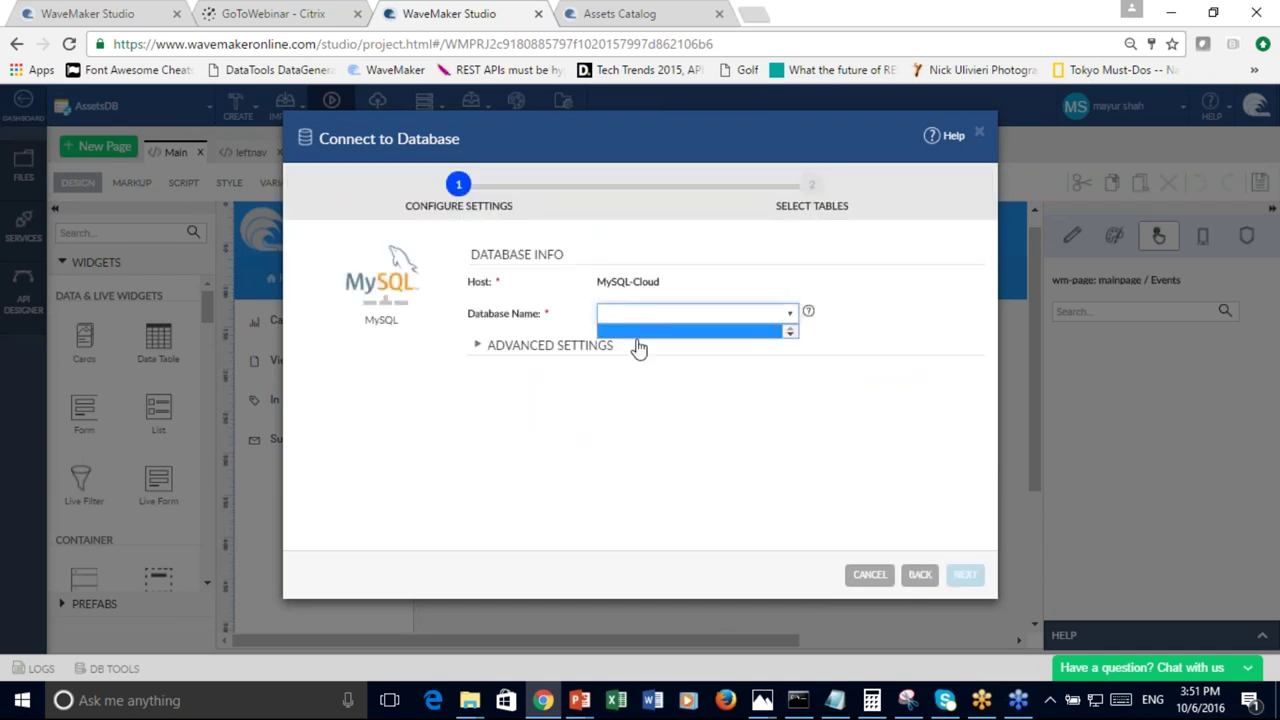
left_click(648, 330)
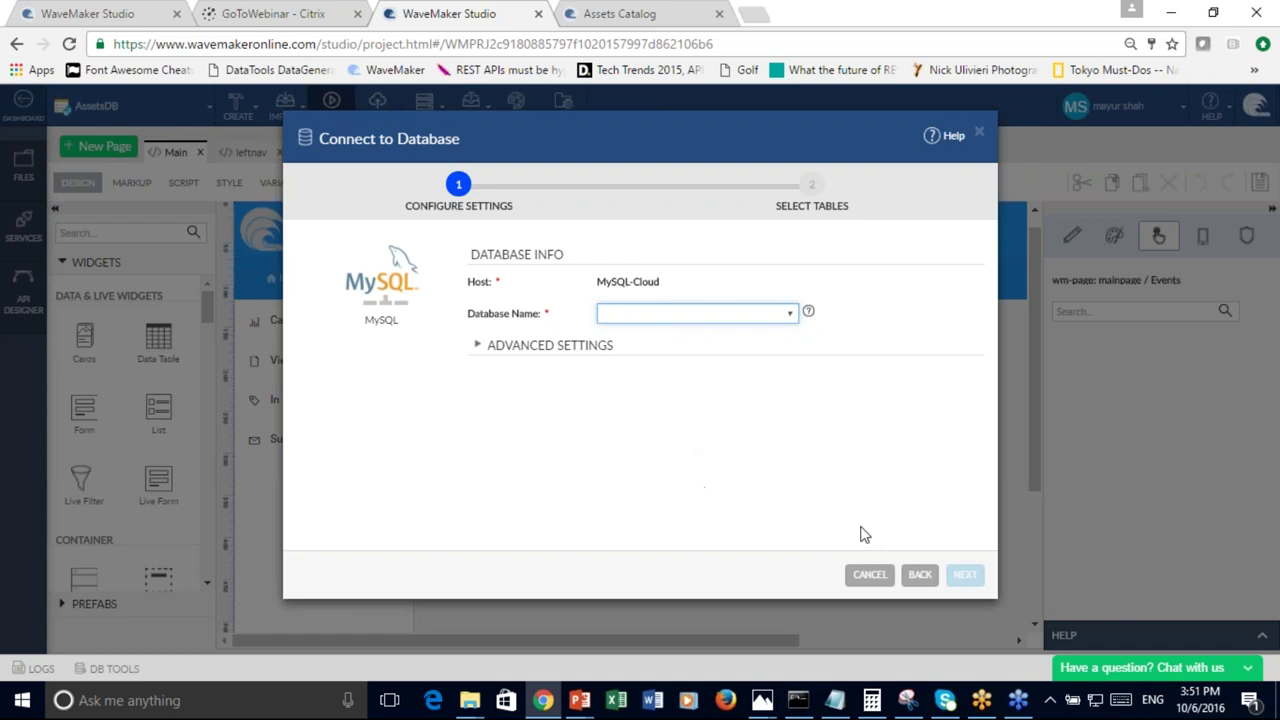
left_click(918, 578)
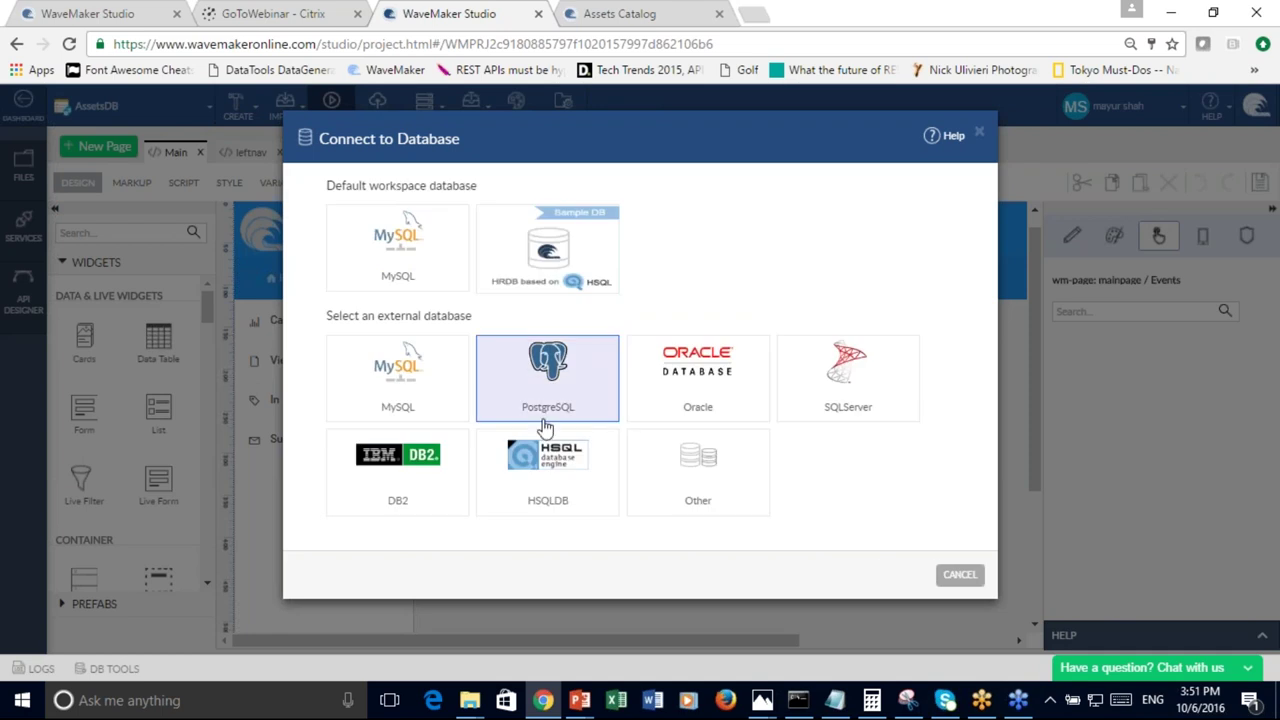
Step: Begin an external MySQL connection, cancel it, and reopen the Import options
left_click(425, 377)
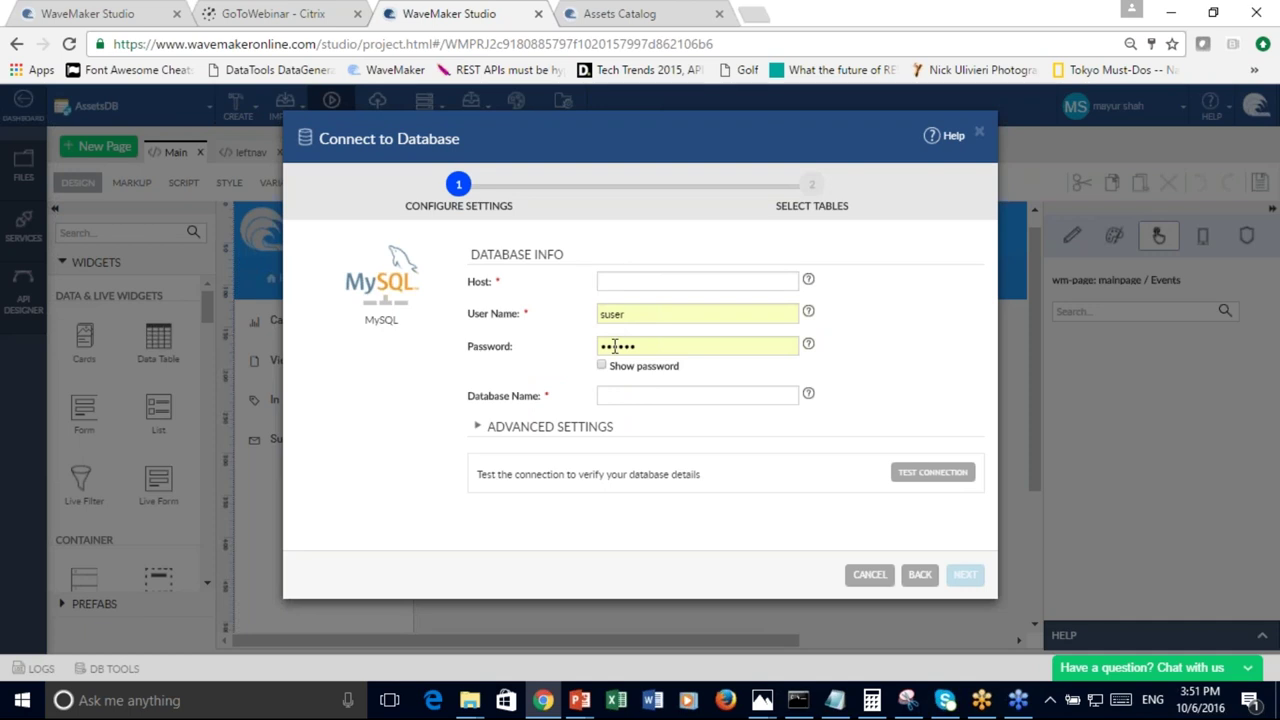
left_click(625, 279)
left_click(627, 398)
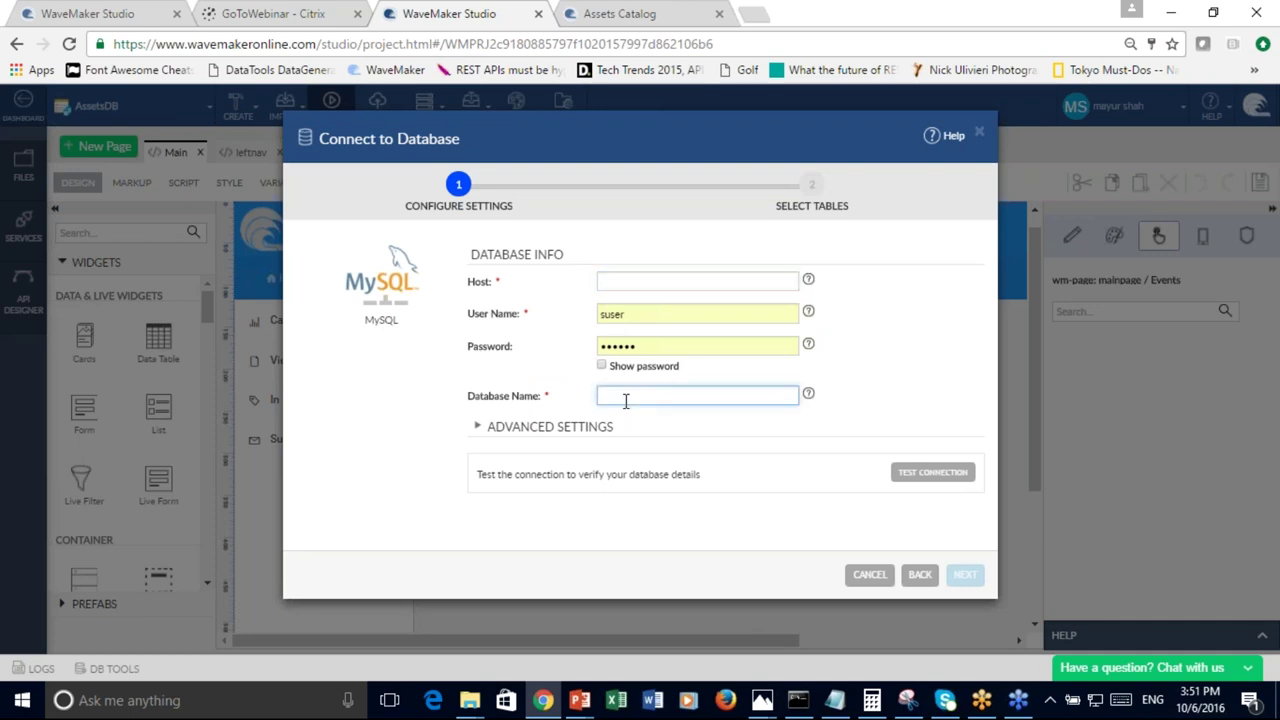
left_click(870, 577)
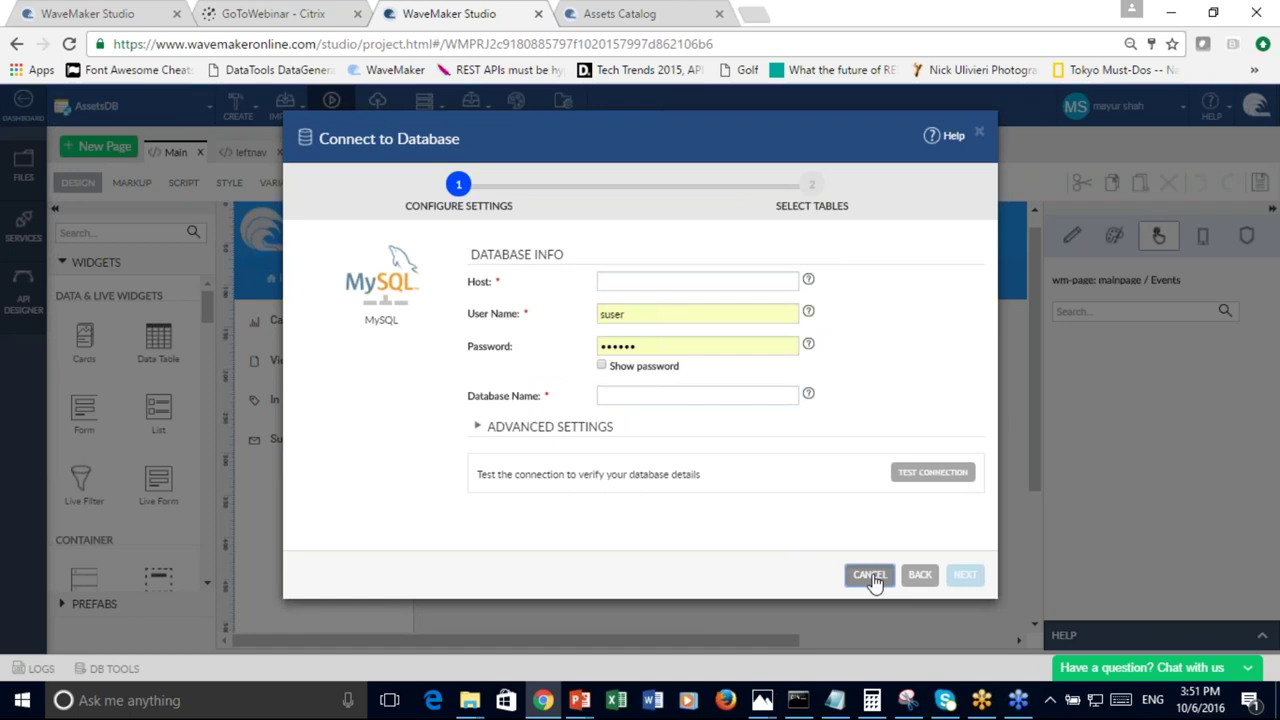
left_click(870, 576)
left_click(285, 108)
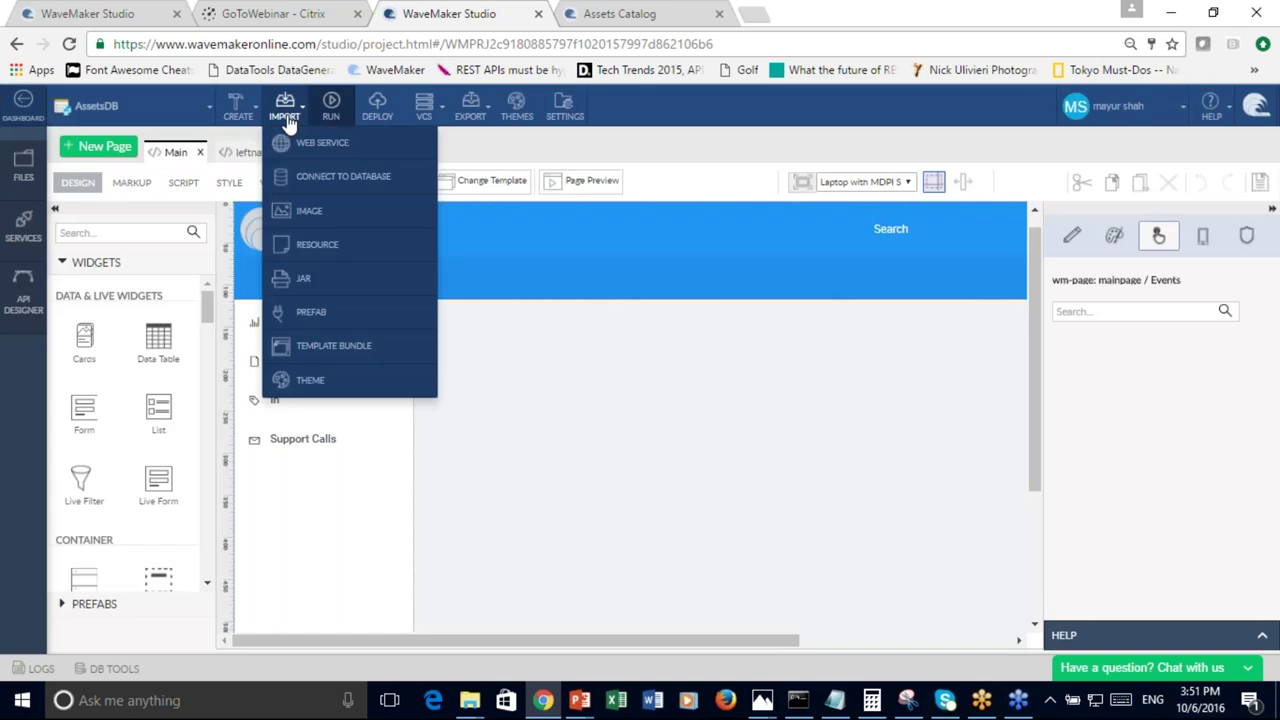
Step: Connect the workspace MySQL AssetsDB database and import its DEPARTMENT, DEVICE_INVENTORY and REQUESTED tables
left_click(336, 178)
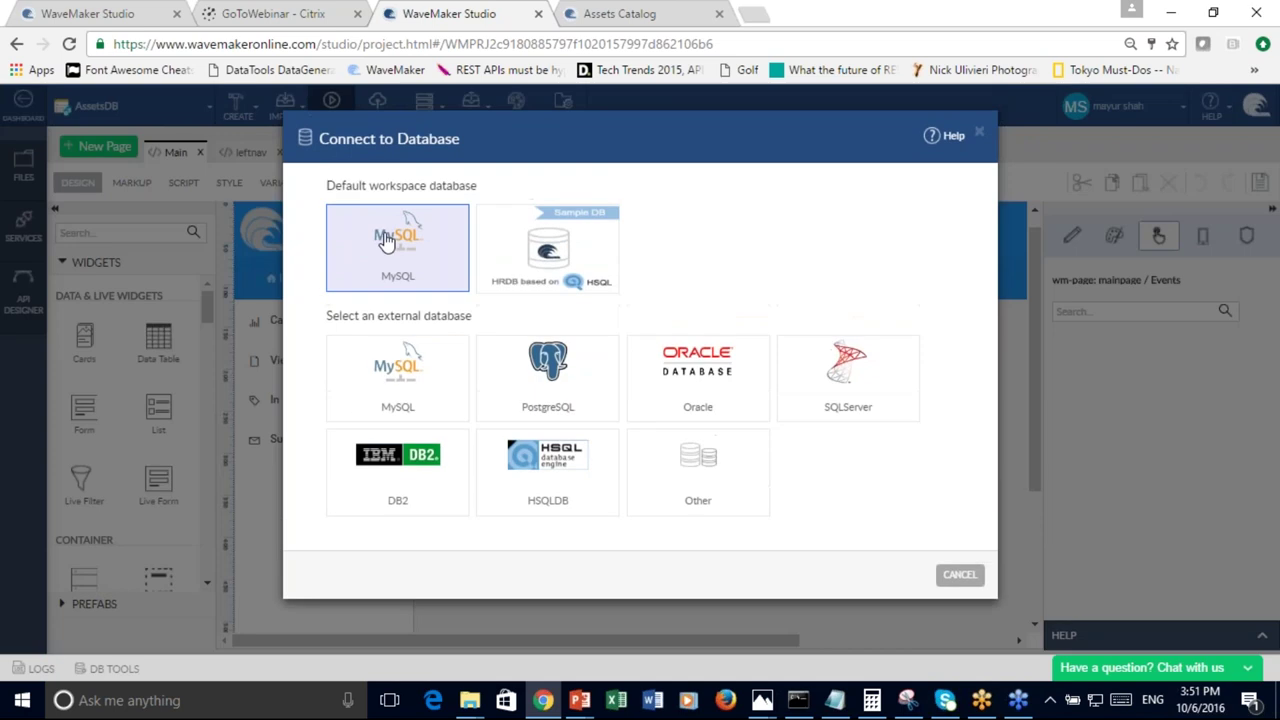
left_click(386, 242)
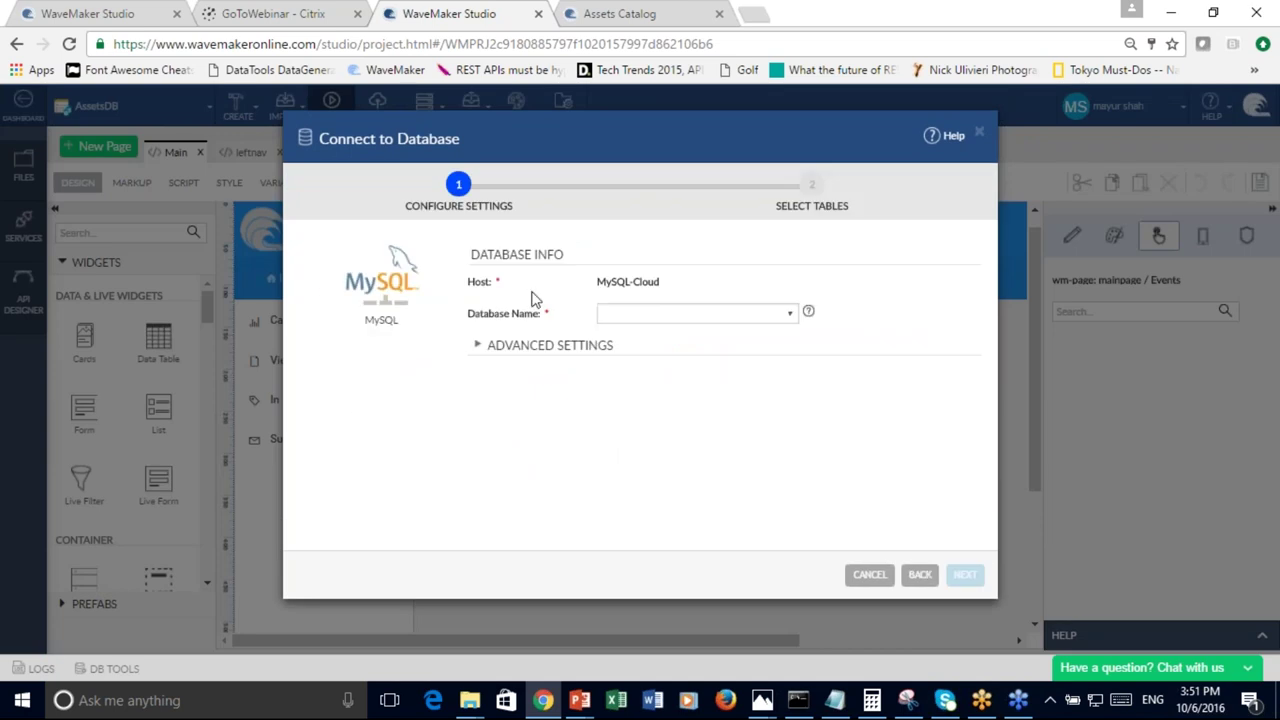
left_click(648, 313)
left_click(640, 346)
left_click(964, 576)
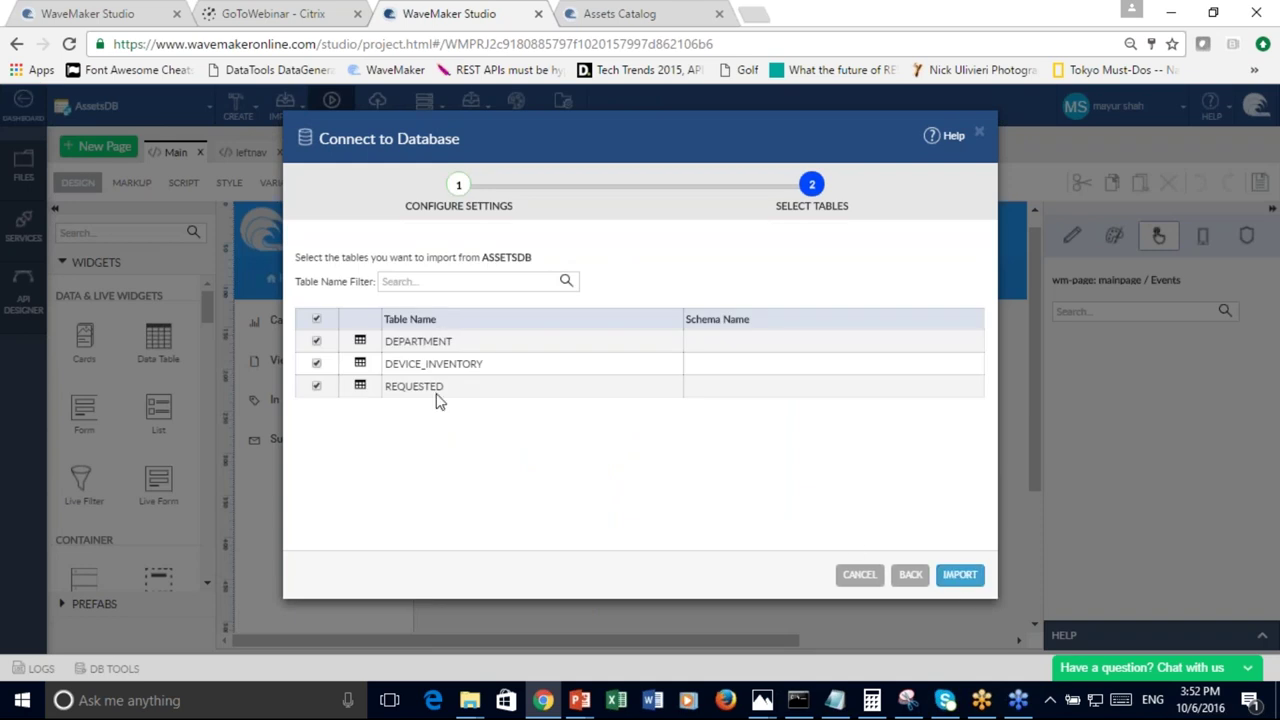
left_click(966, 579)
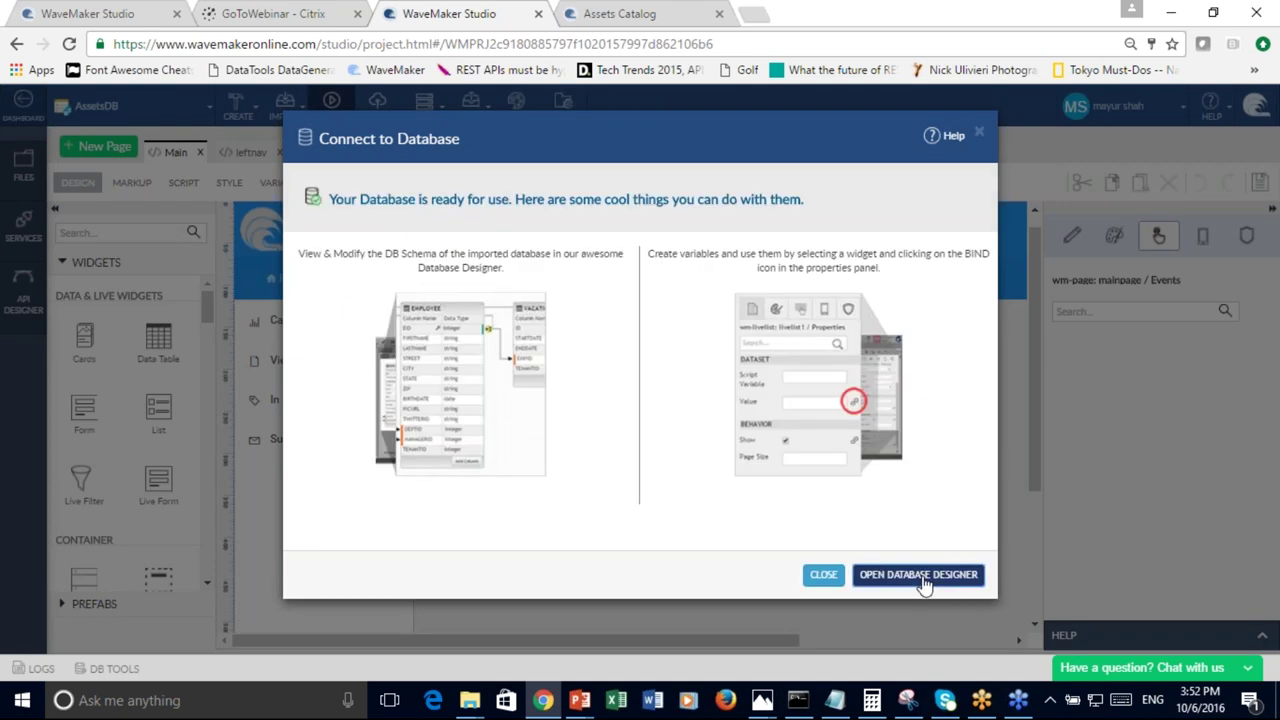
Step: Open the imported AssetsDB database designer and look through its Query and Procedure views
left_click(920, 576)
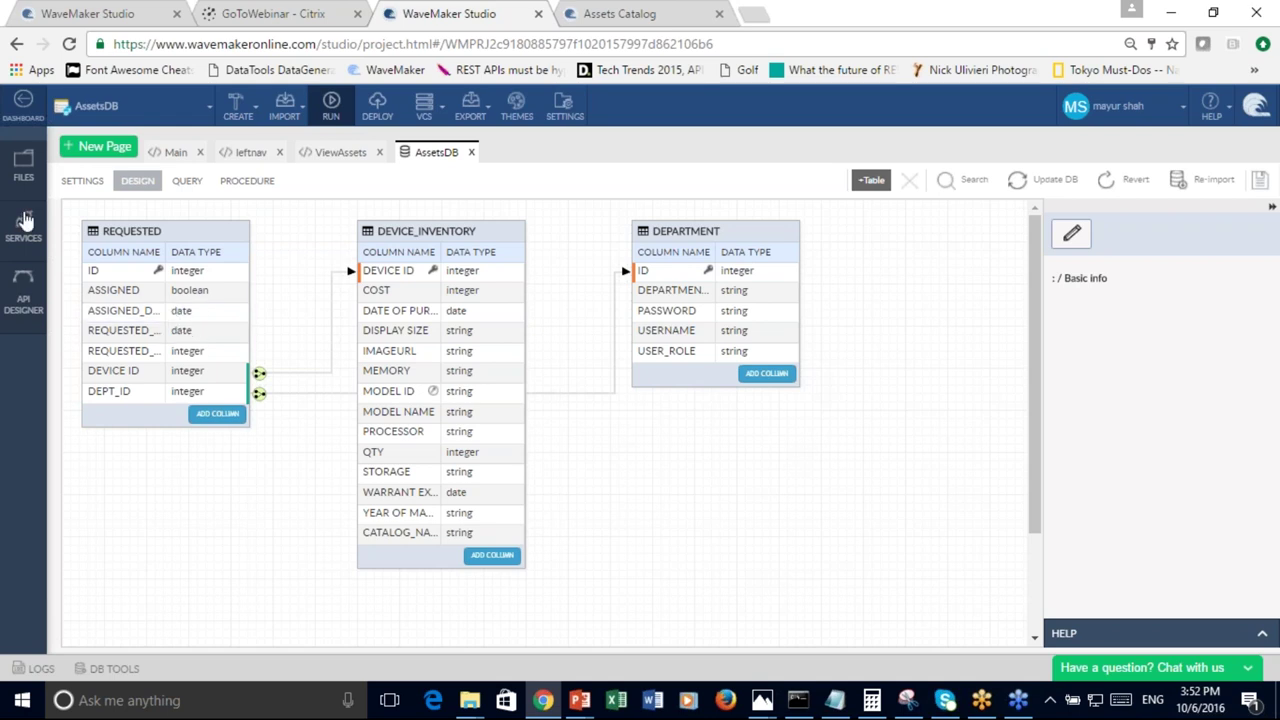
left_click(187, 181)
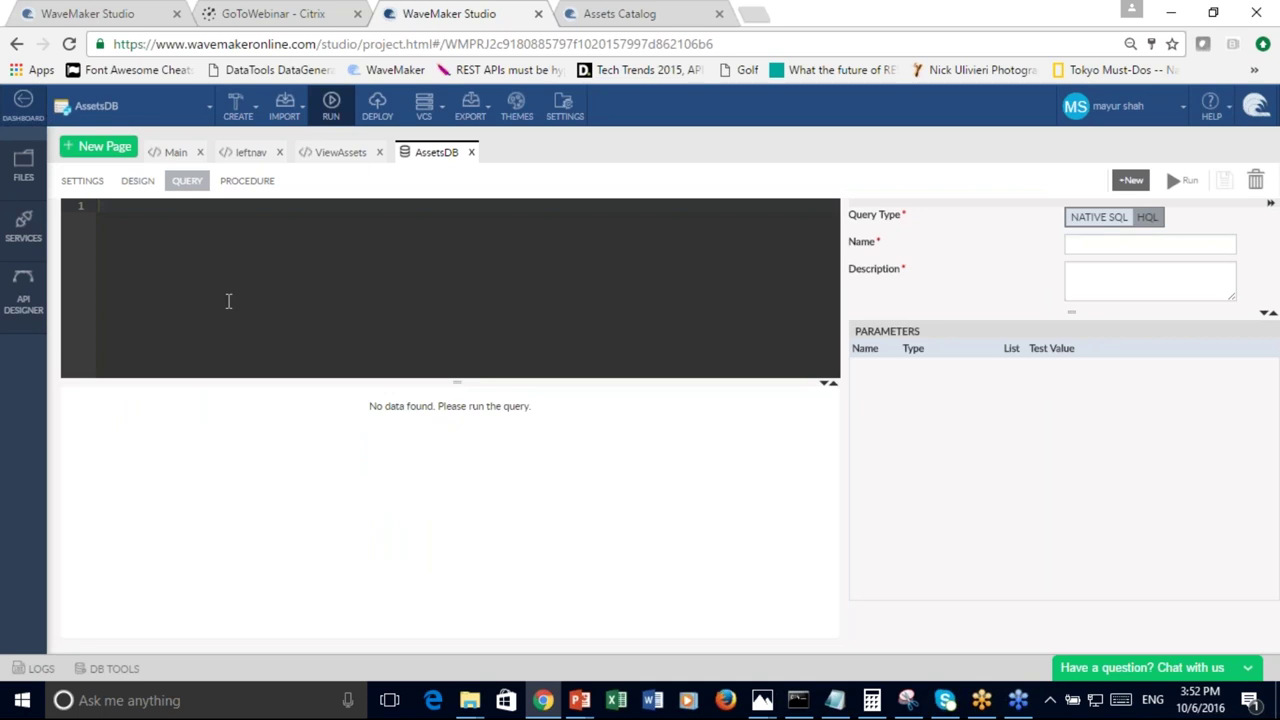
left_click(240, 181)
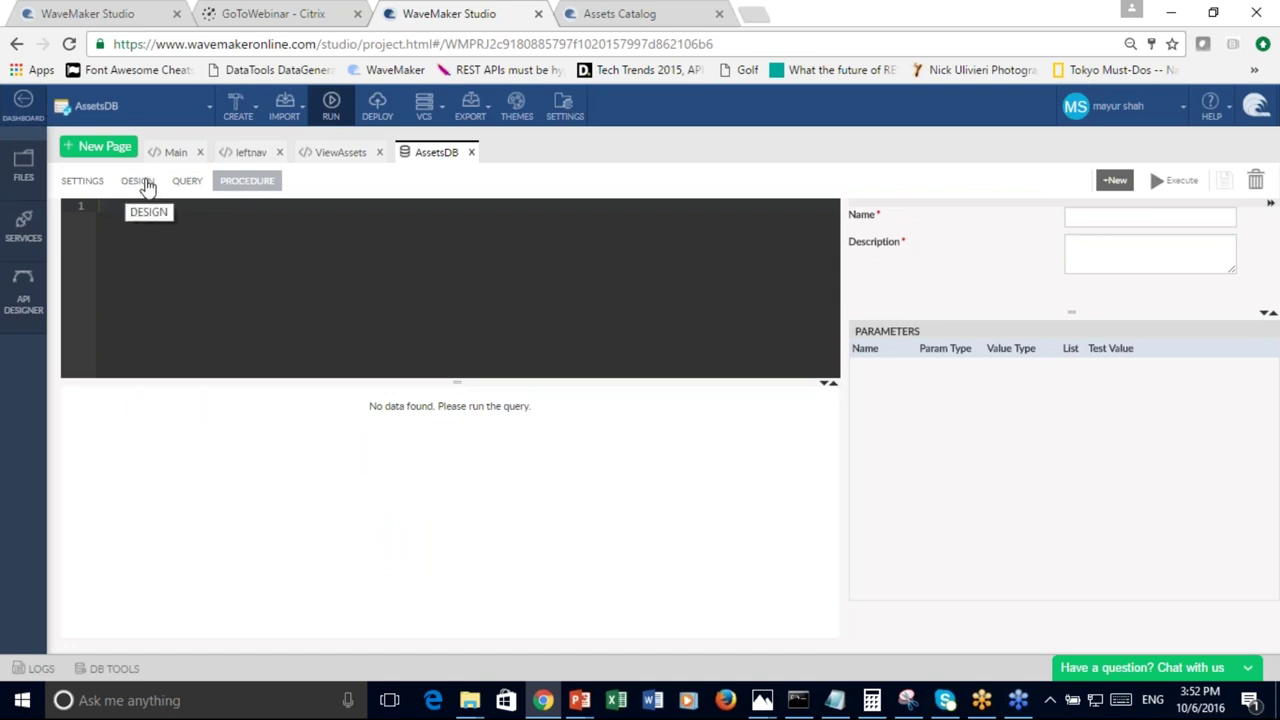
Step: Expand Database Service > AssetsDB > Tables in the project's services tree
left_click(23, 224)
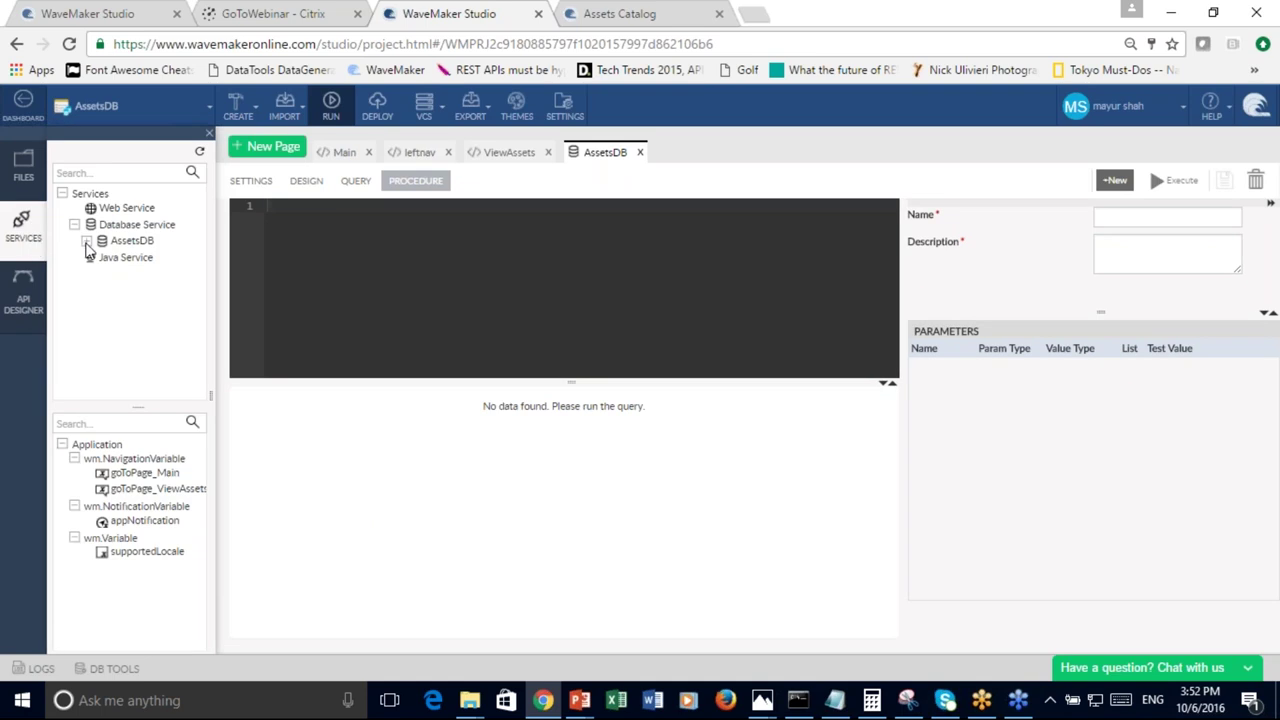
left_click(87, 244)
left_click(98, 259)
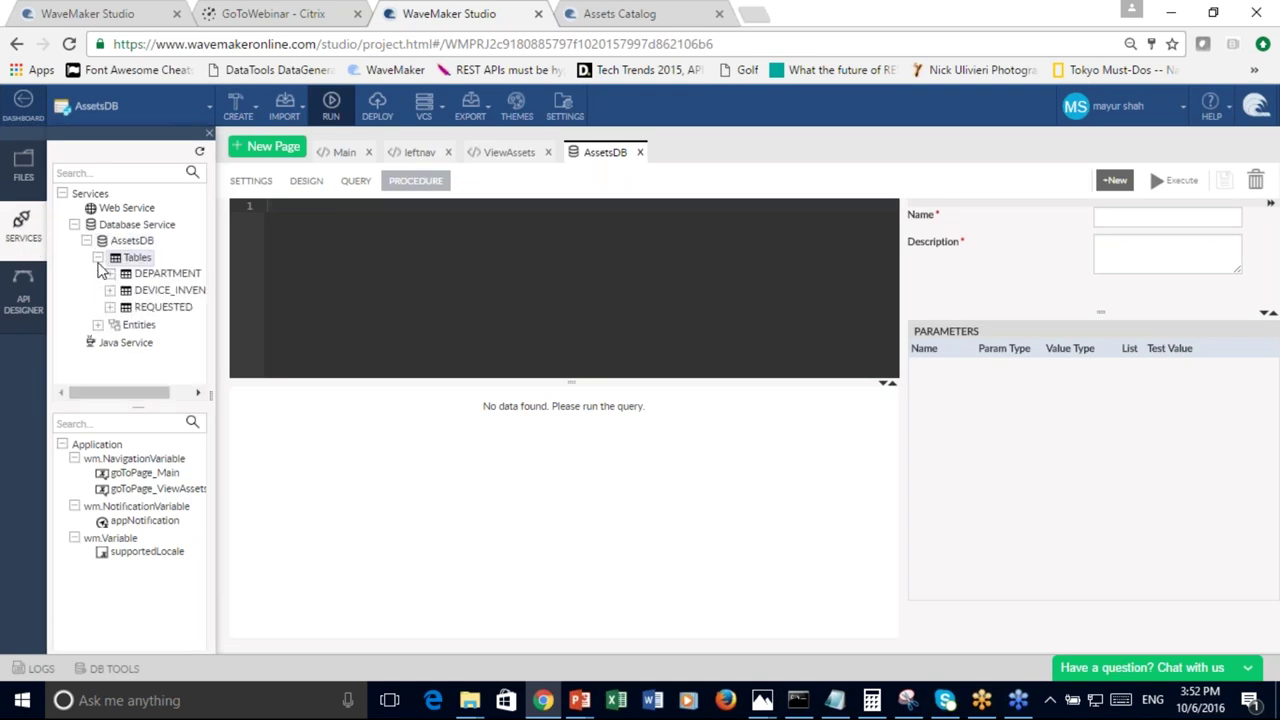
Step: Switch to the Main page and collapse the Services panel to widen the canvas
left_click(341, 156)
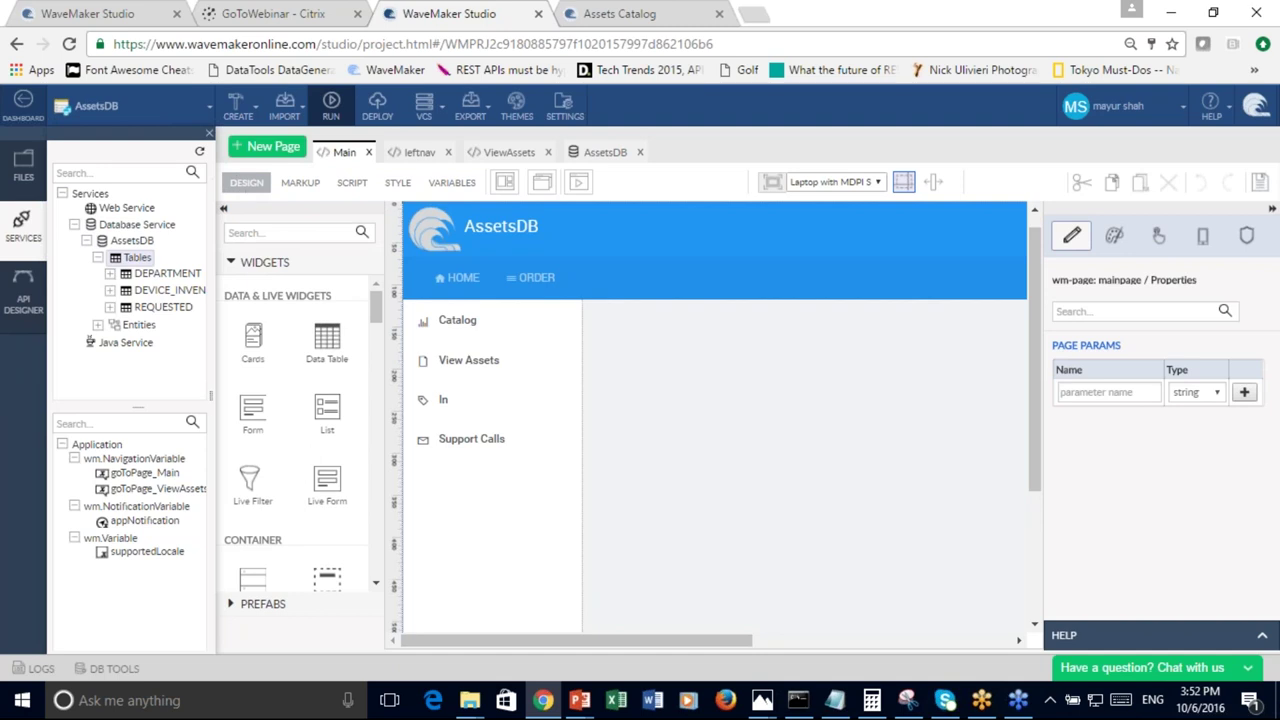
left_click(209, 134)
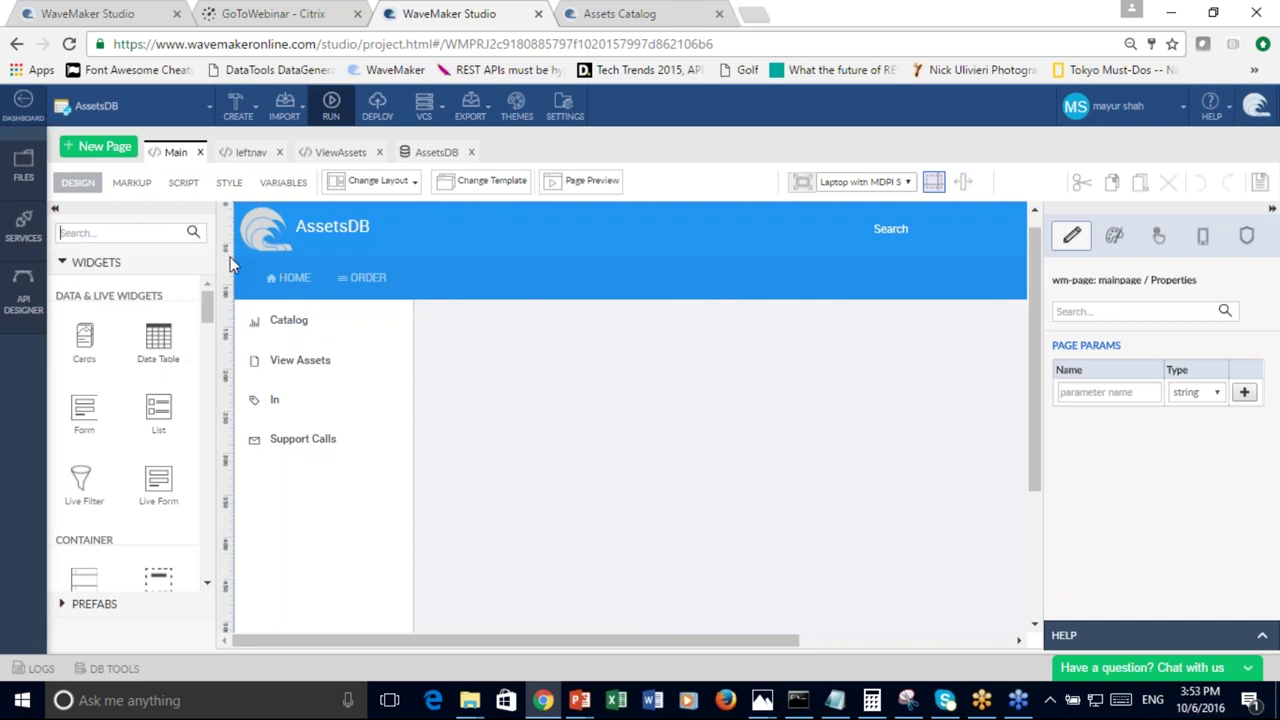
left_click_drag(206, 308, 208, 325)
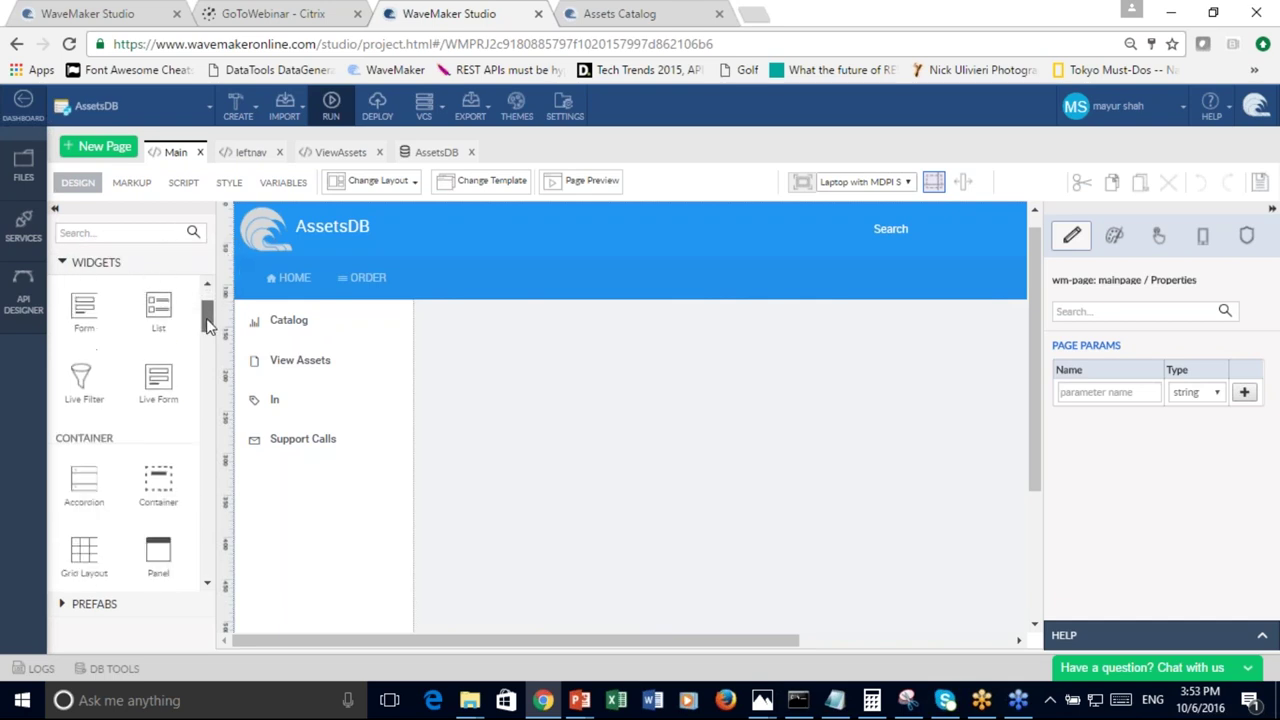
left_click_drag(208, 325, 213, 297)
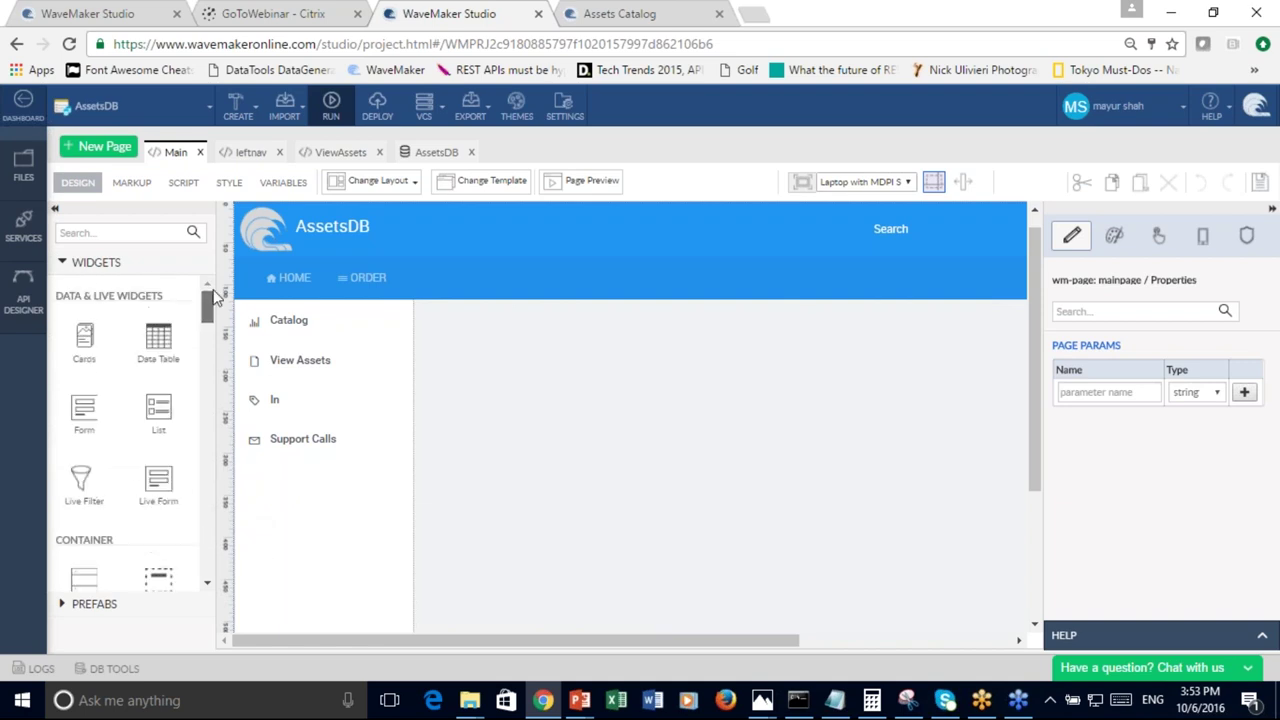
Step: Browse the palette's WIDGETS and PREFABS sections, leaving the widget list expanded
left_click(64, 264)
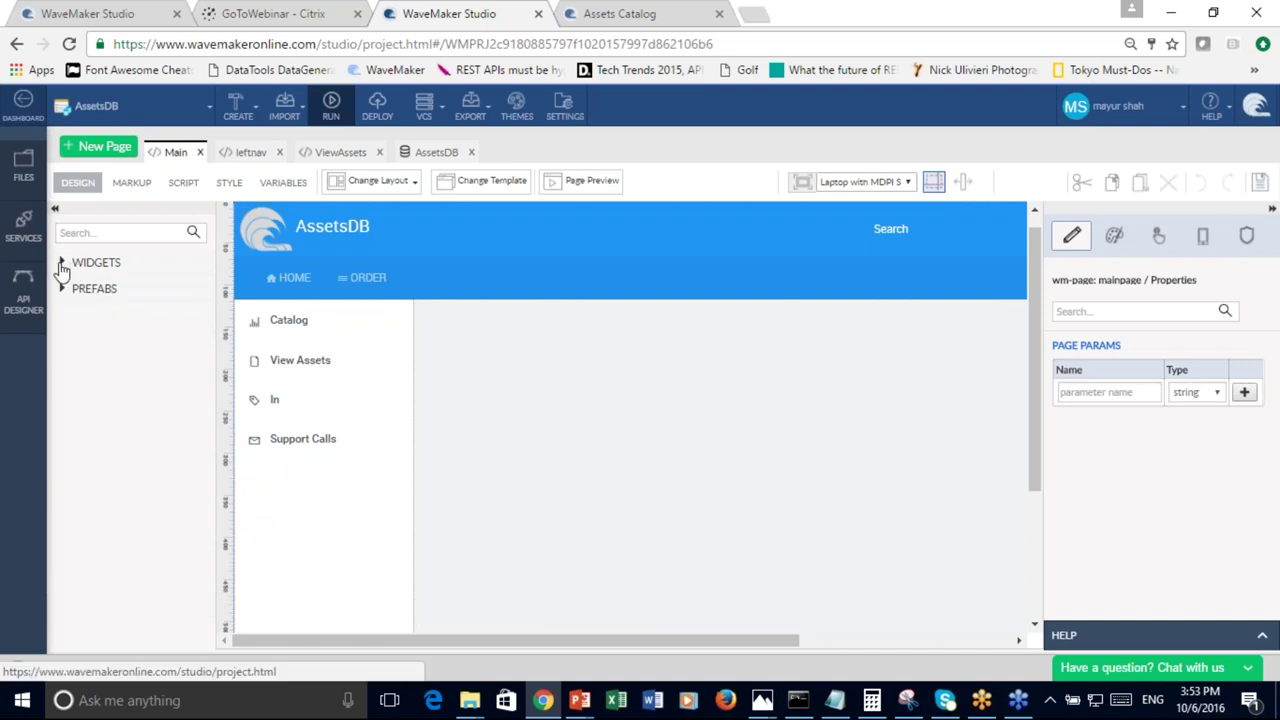
left_click(62, 264)
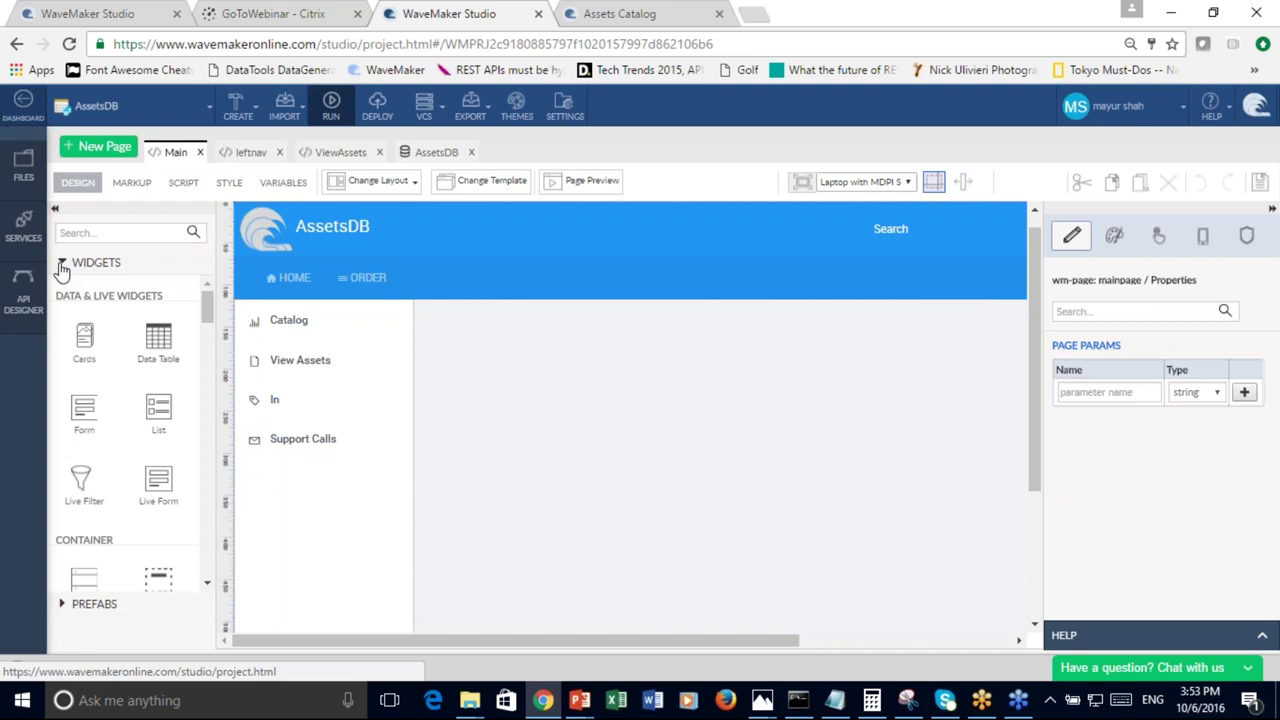
left_click(62, 604)
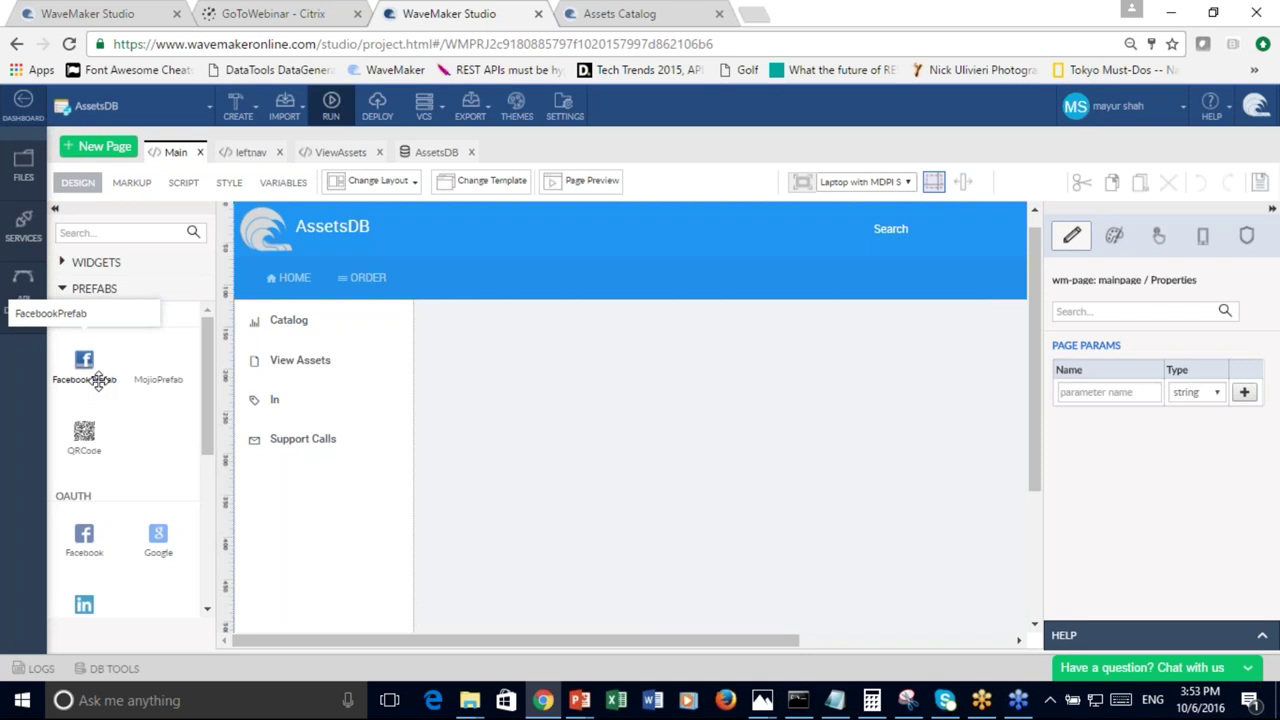
mouse_move(205, 373)
left_mouse_down()
mouse_move(212, 538)
mouse_move(199, 366)
left_mouse_up()
left_click(62, 289)
left_click(61, 264)
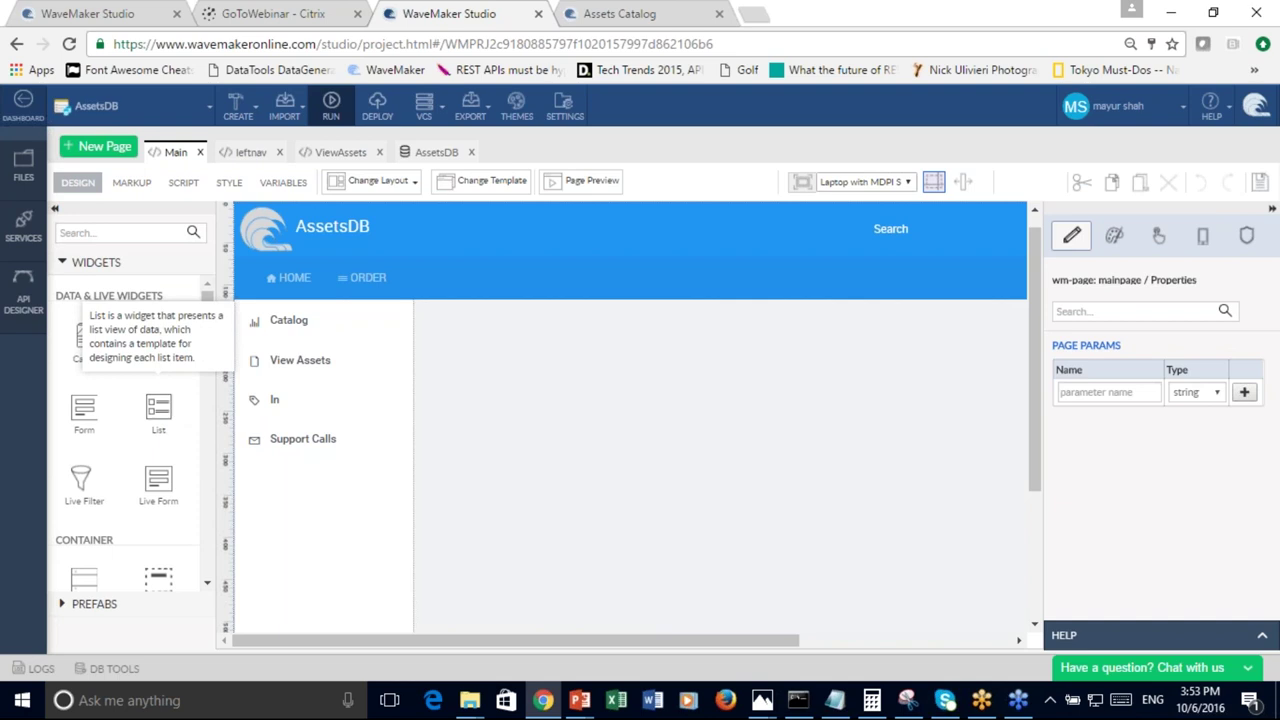
Step: Search the palette for 'panel', drop a Panel into the Main content, and title it 'Devices'
left_click(176, 233)
type("panel")
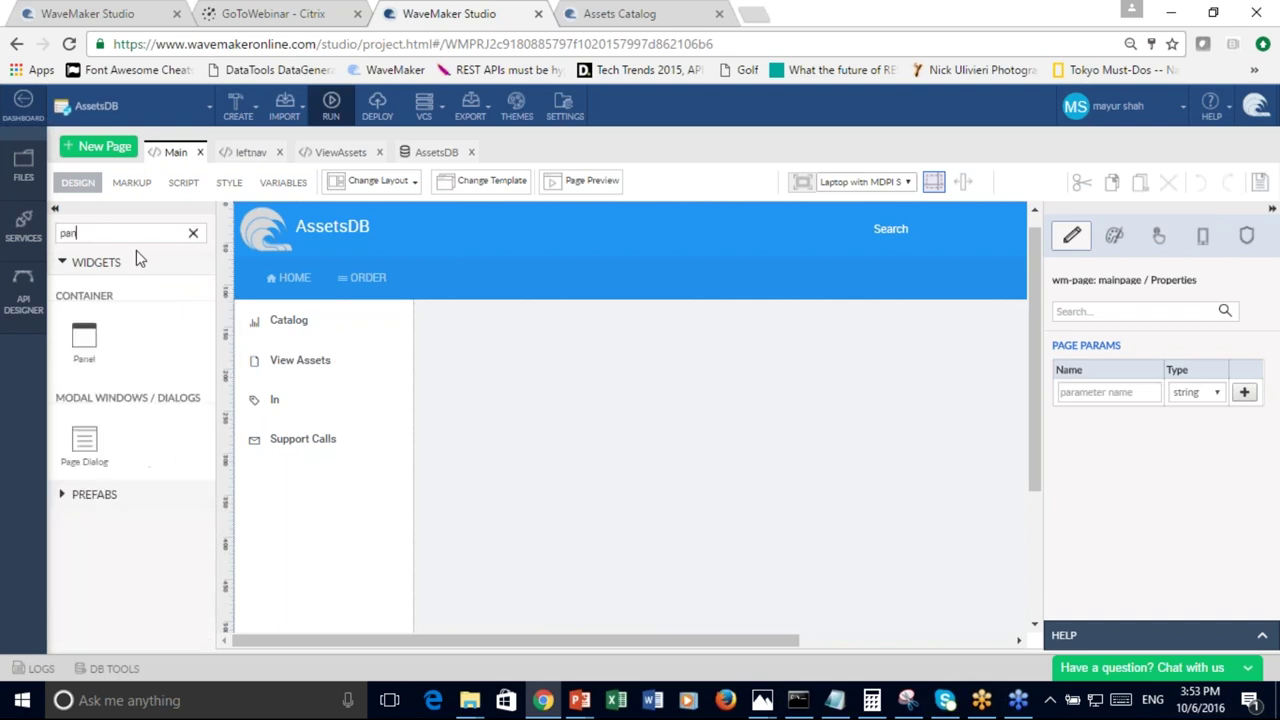
left_click_drag(84, 338, 552, 388)
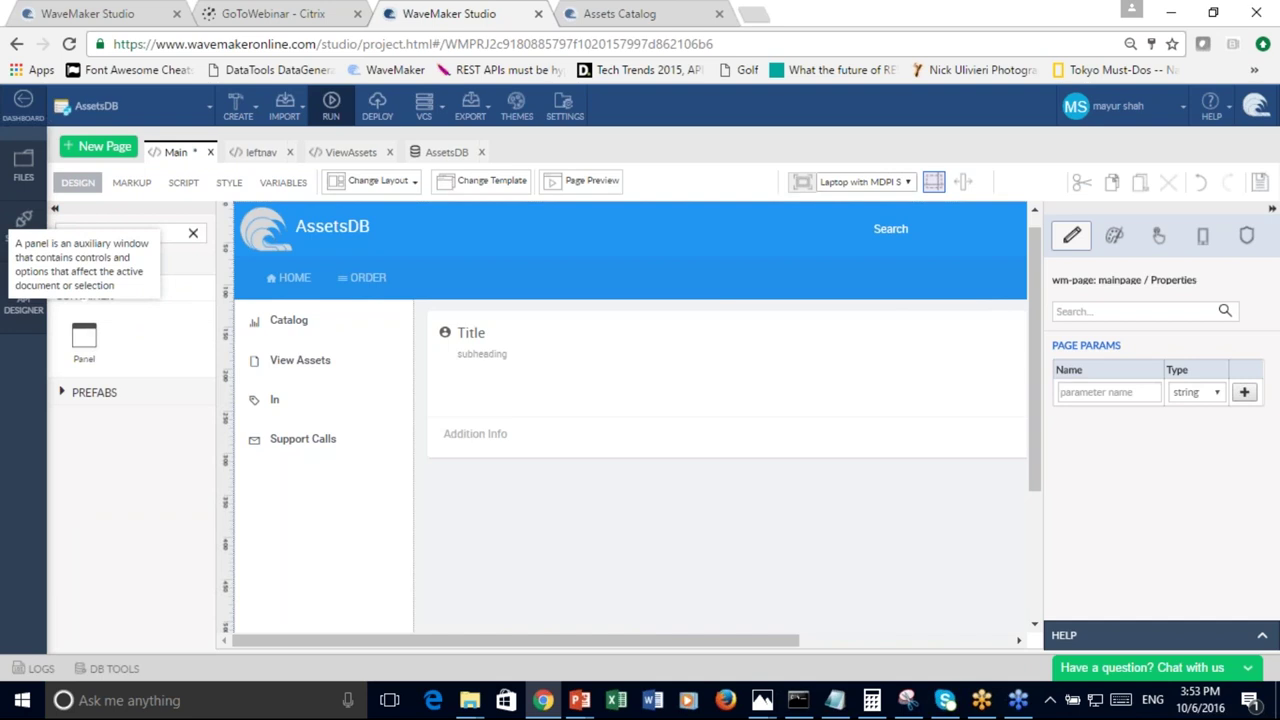
left_click(481, 348)
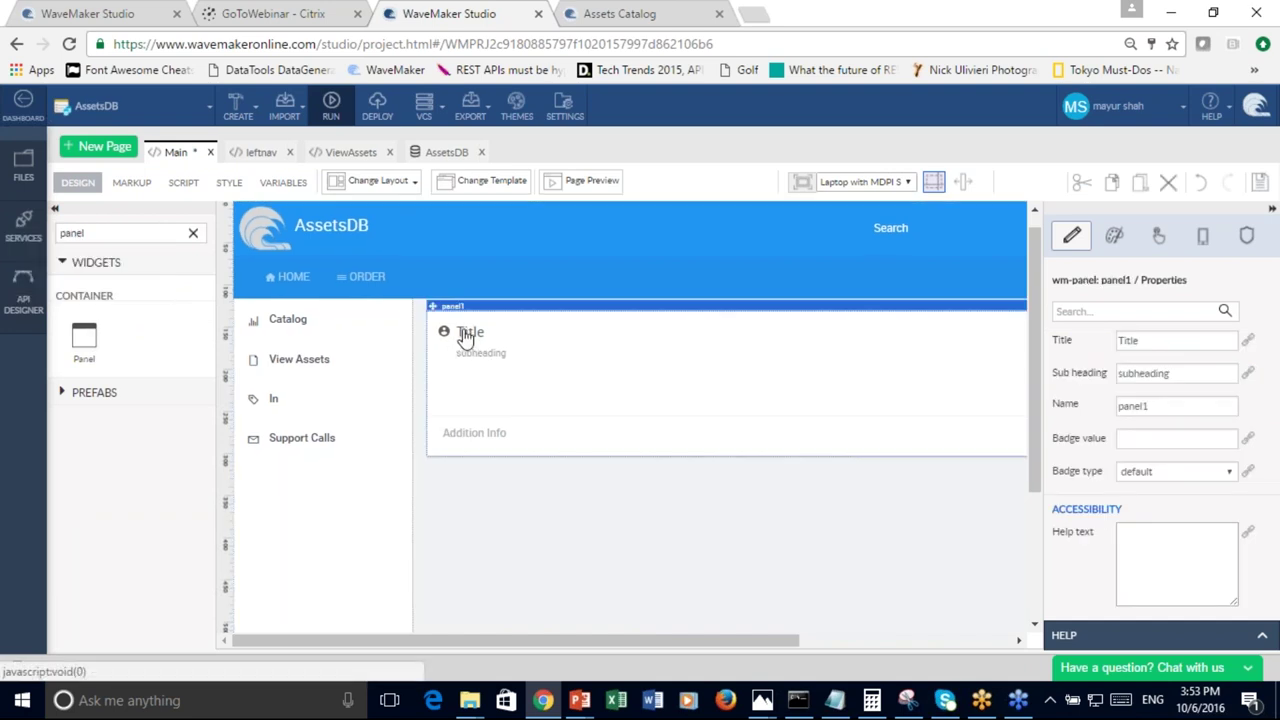
double_click(1145, 340)
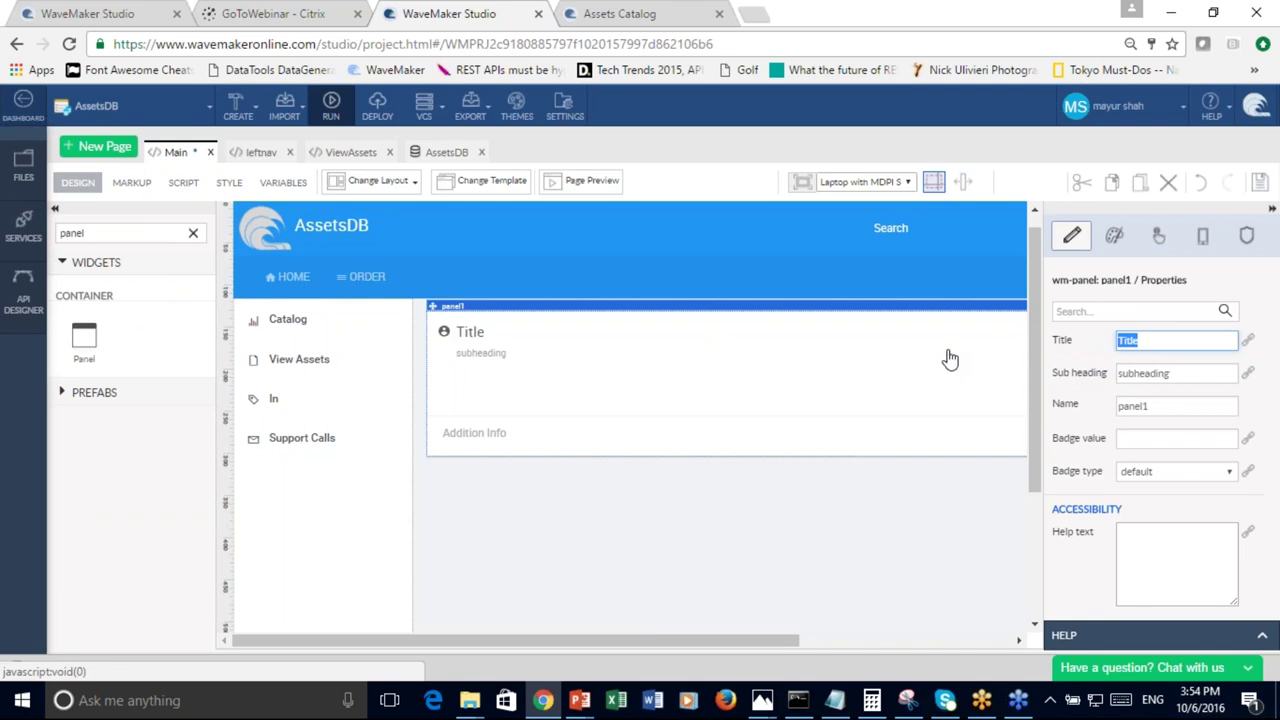
type("Devices")
left_click(606, 506)
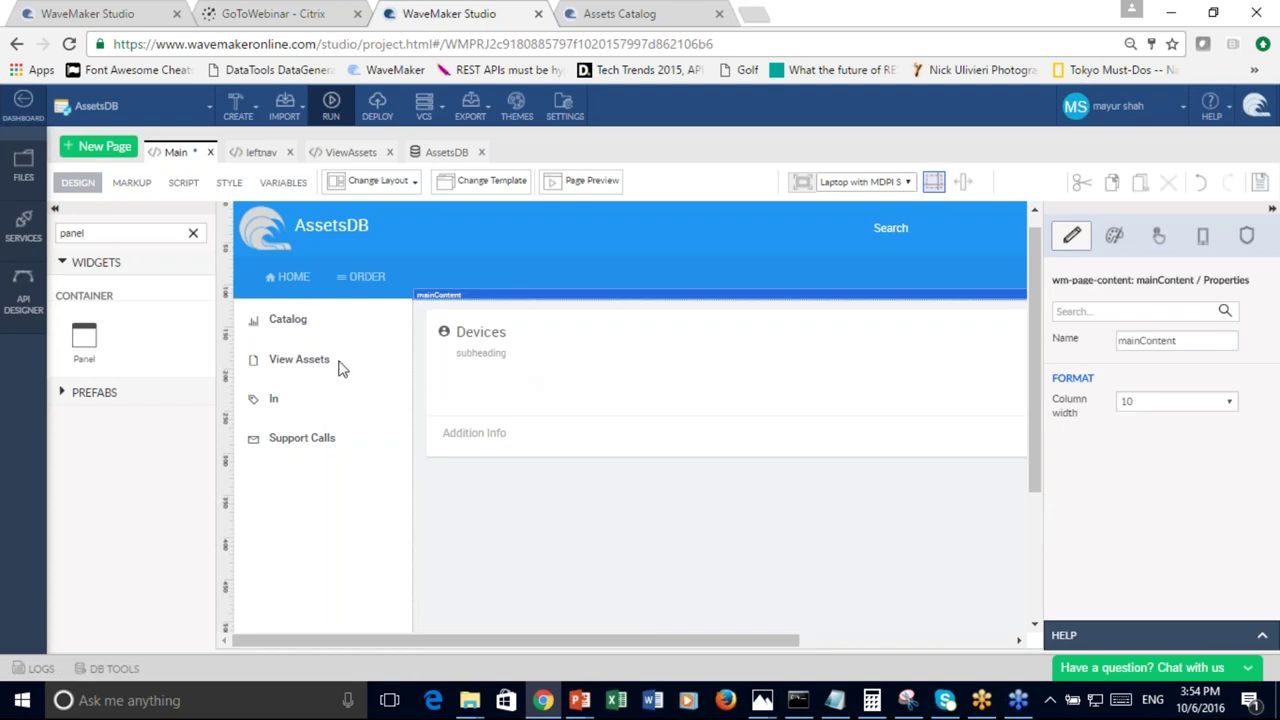
left_click(193, 232)
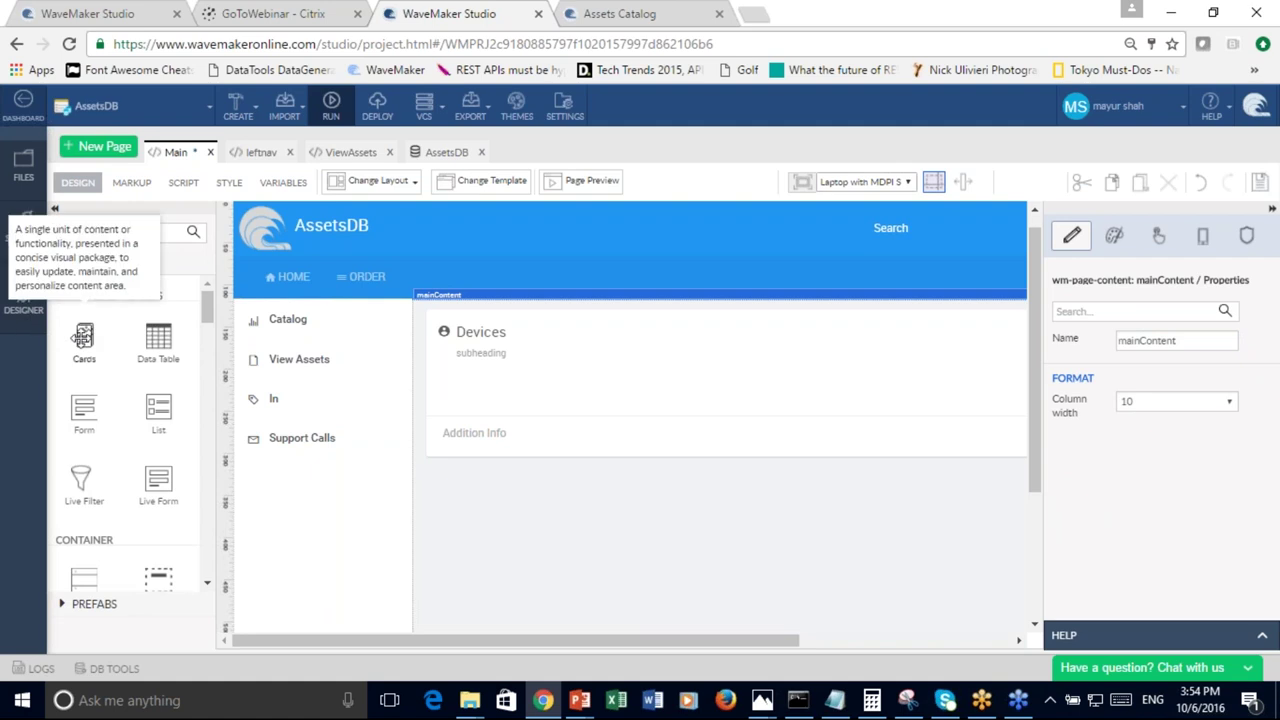
Step: Drop a Cards widget on the page and bind it to the AssetsDB DeviceInventory data source
left_click_drag(83, 337, 528, 398)
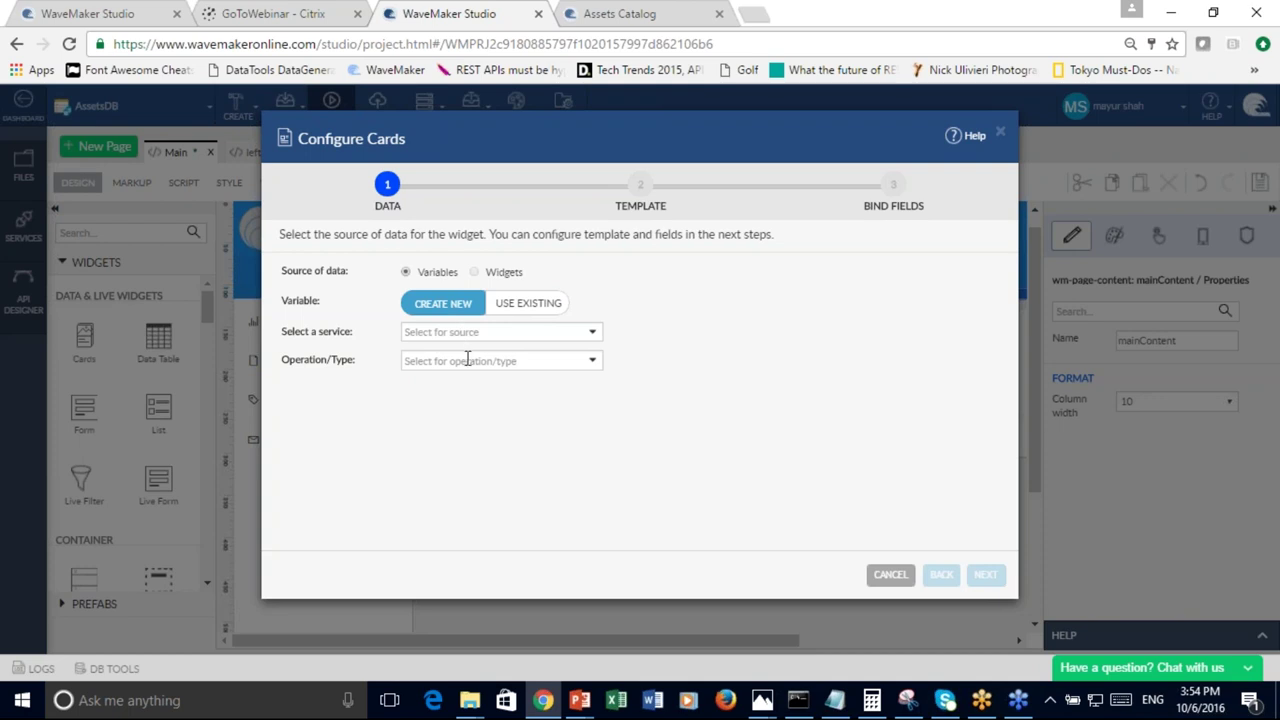
left_click(437, 333)
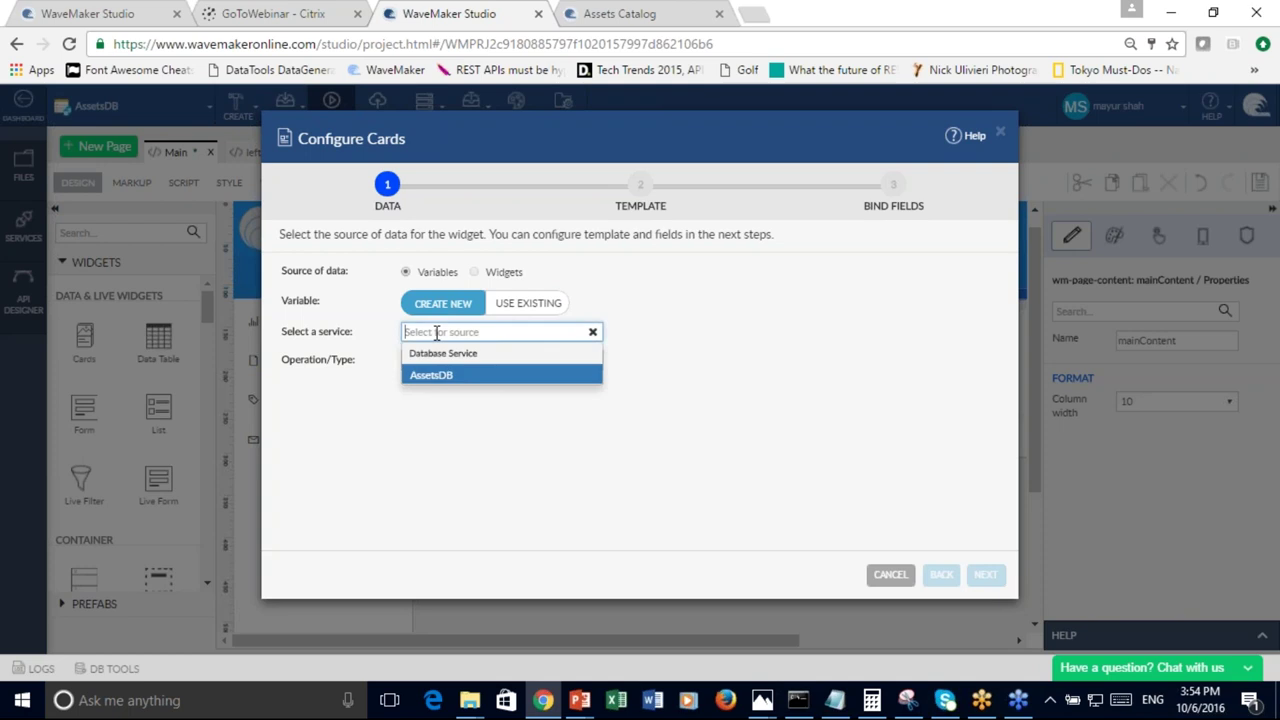
left_click(443, 376)
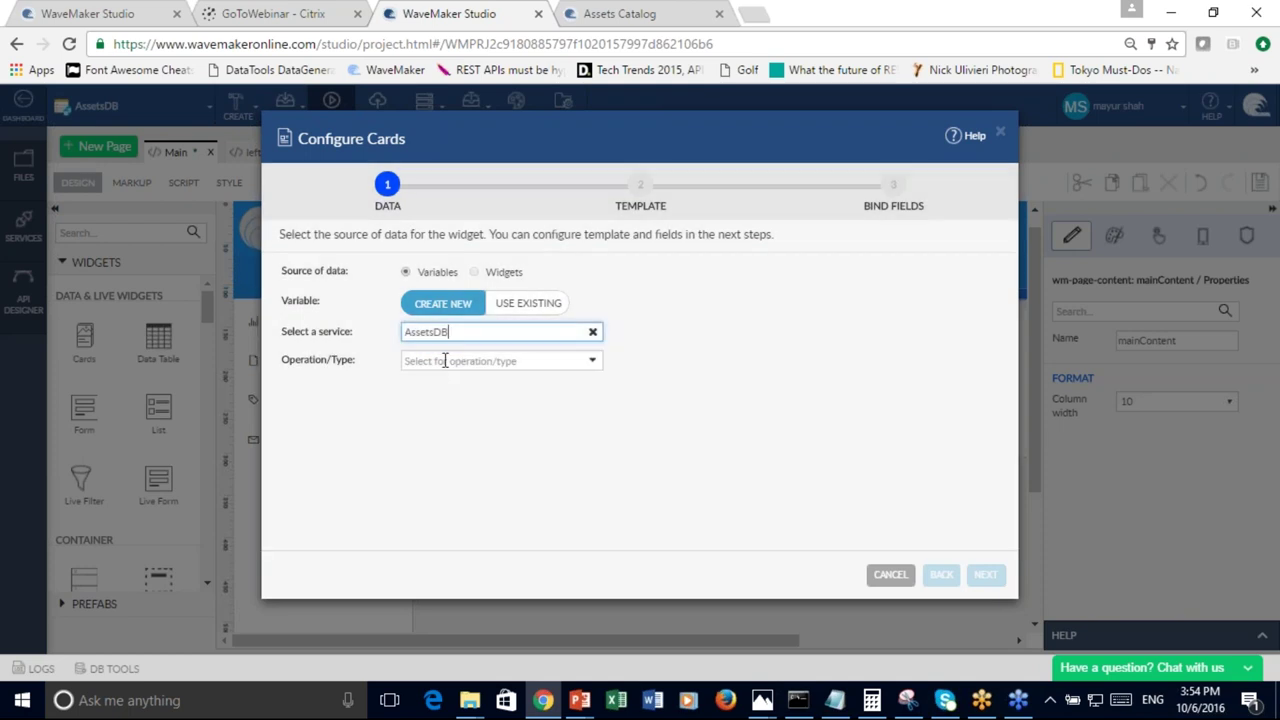
left_click(445, 361)
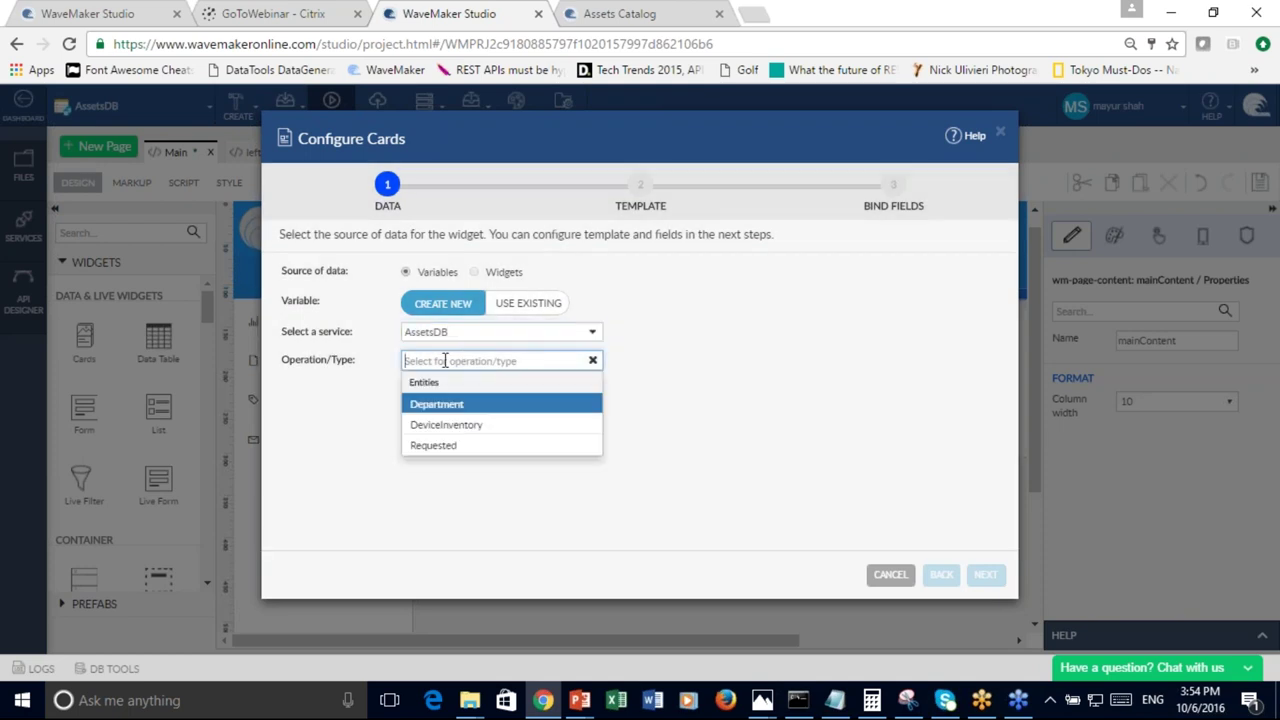
left_click(463, 427)
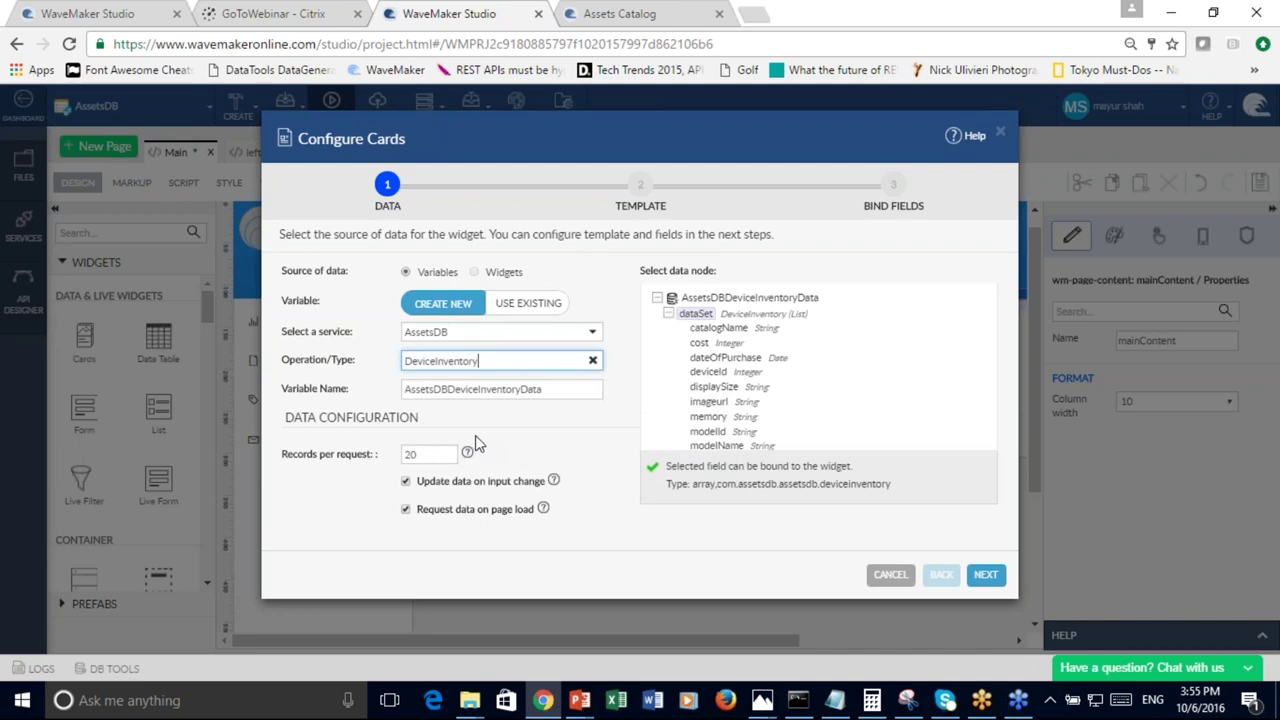
left_click(986, 577)
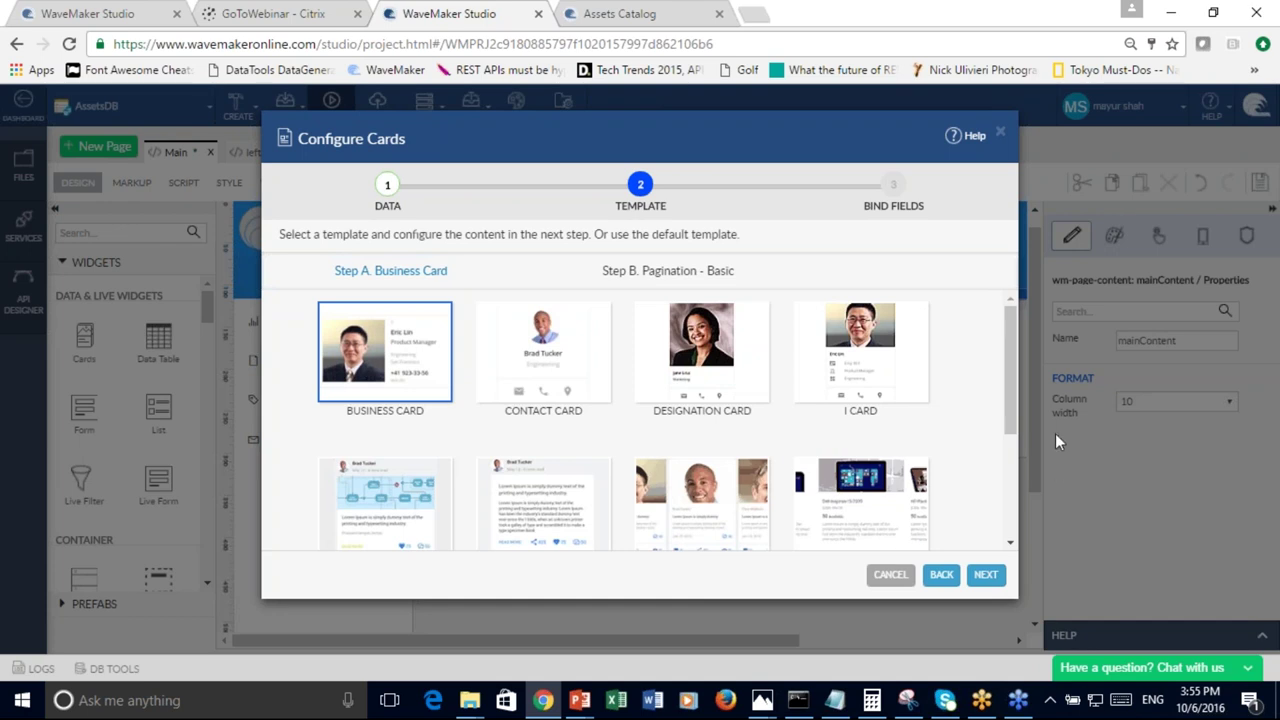
Step: Choose the PRODUCT INVENTORY card template and CLASSIC pagination, advancing to Bind Fields
left_click_drag(1008, 393, 891, 480)
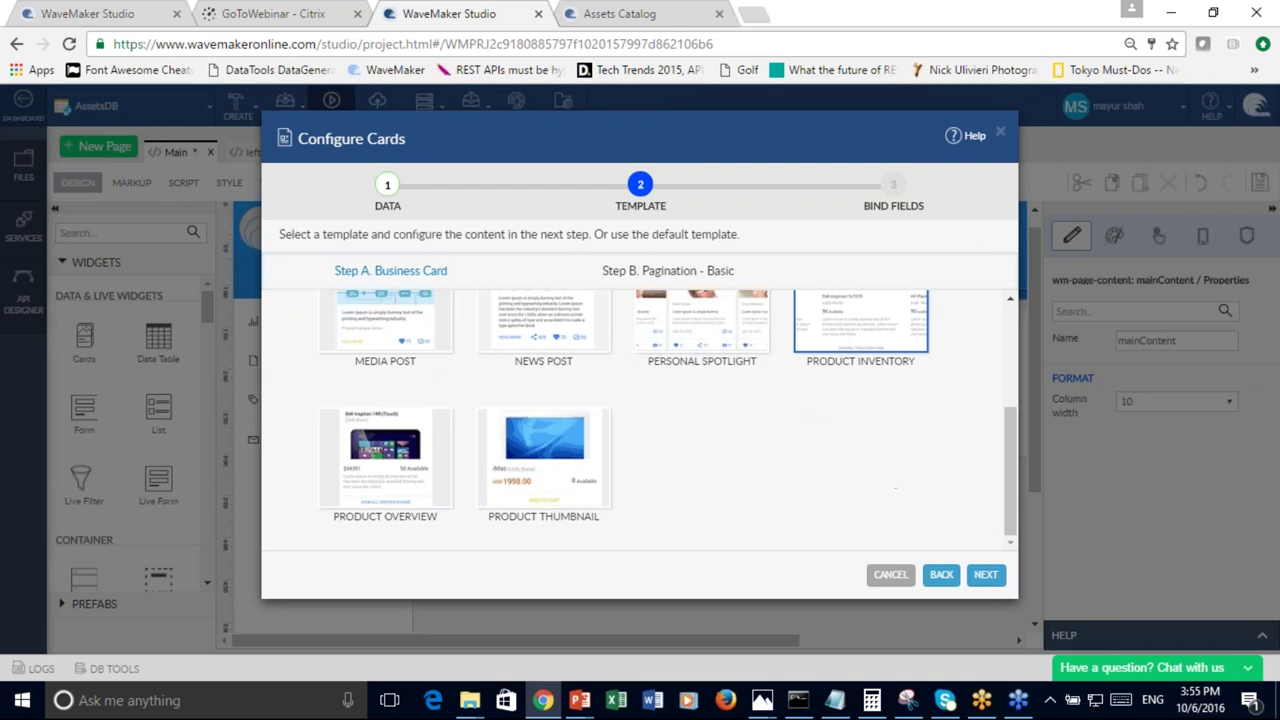
left_click(846, 338)
scroll(848, 412, "up", 3)
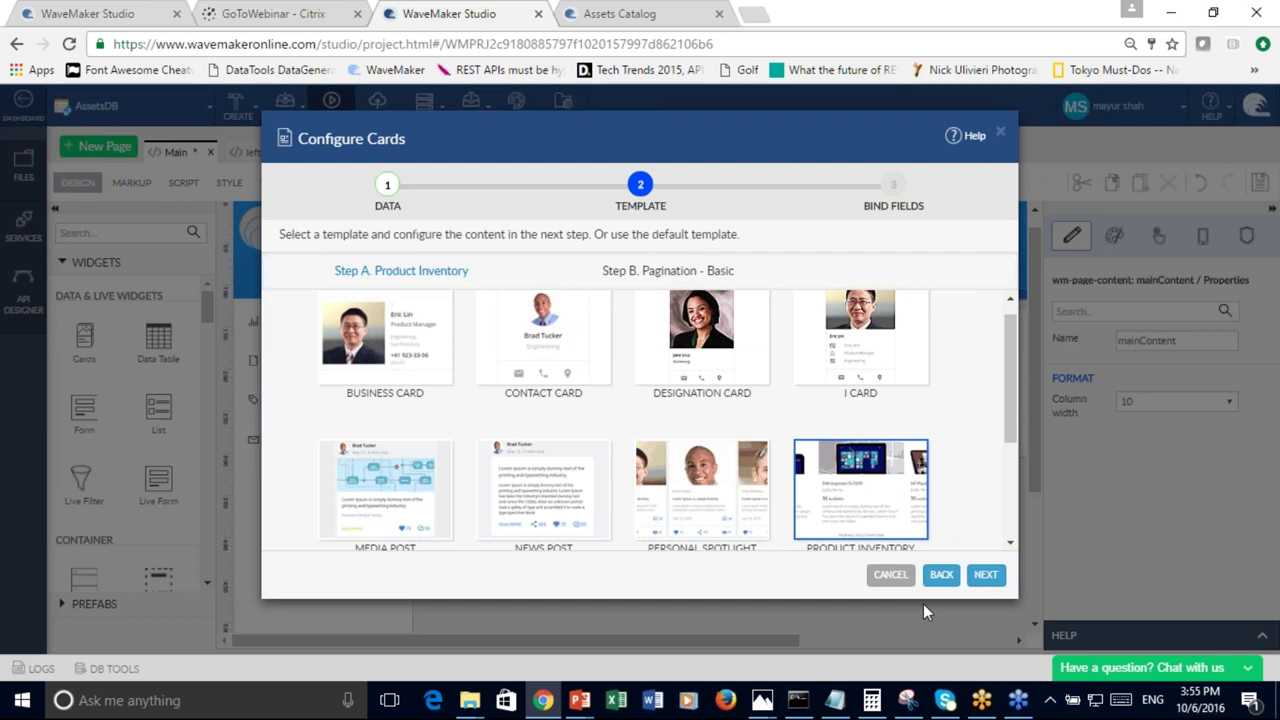
left_click(985, 577)
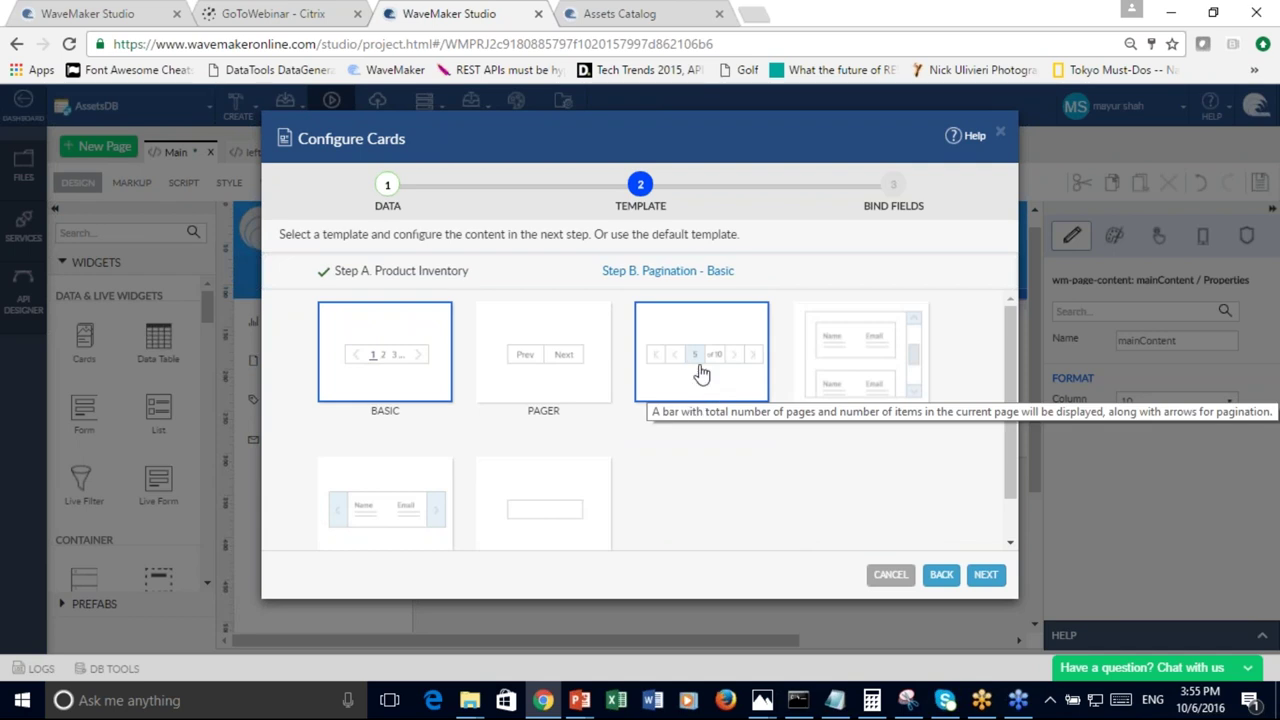
left_click(699, 398)
left_click(985, 575)
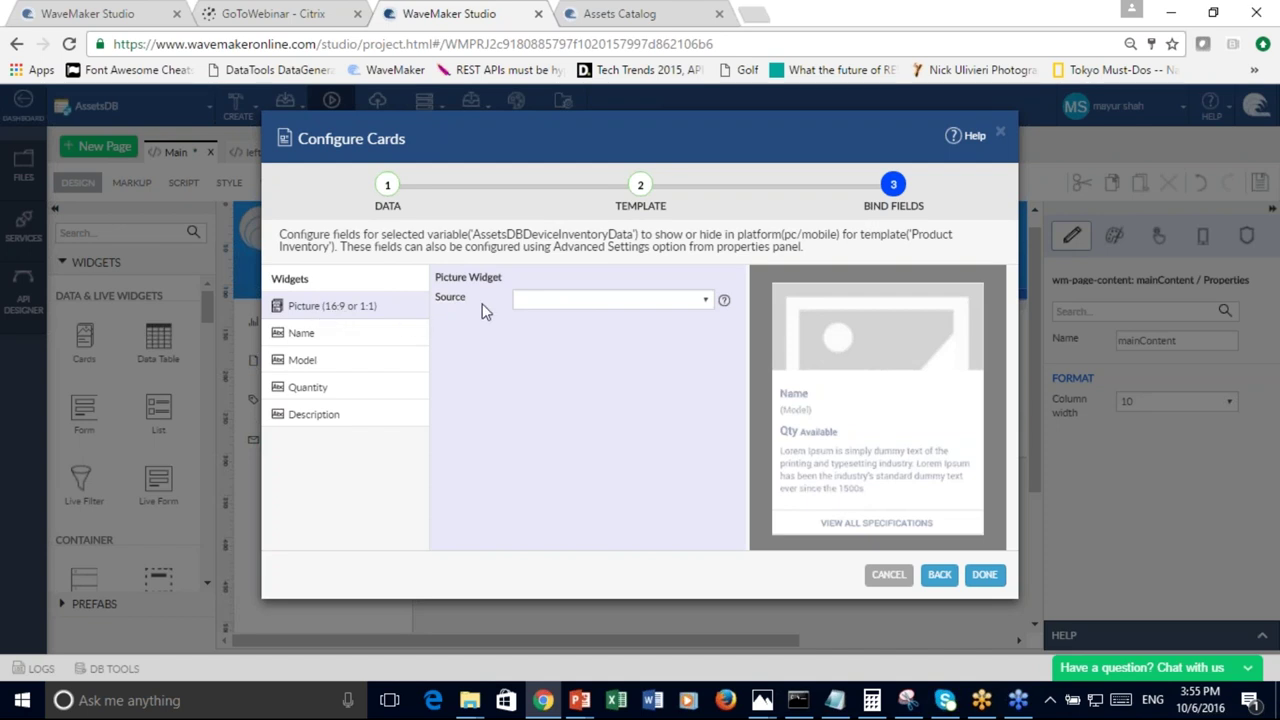
Step: Bind the card's Picture Source to imageurl, Name to processor and Model to modelName
left_click(540, 302)
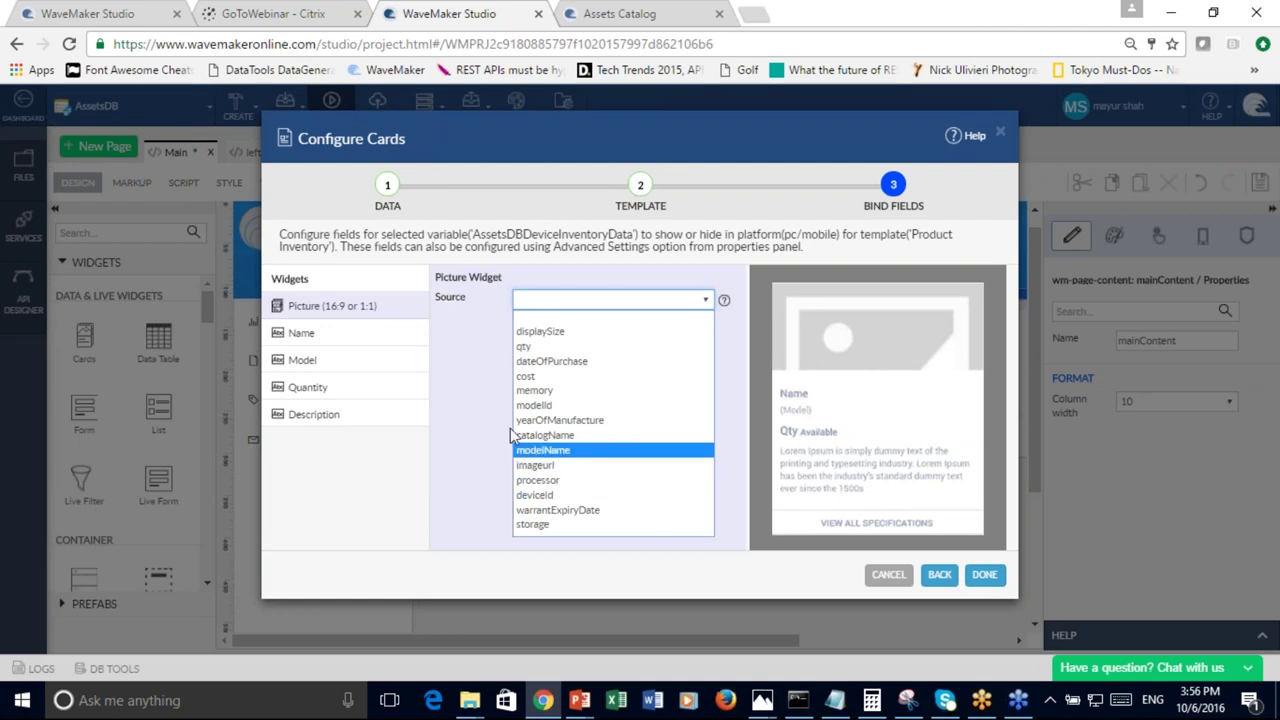
left_click(548, 468)
left_click(343, 334)
left_click(550, 303)
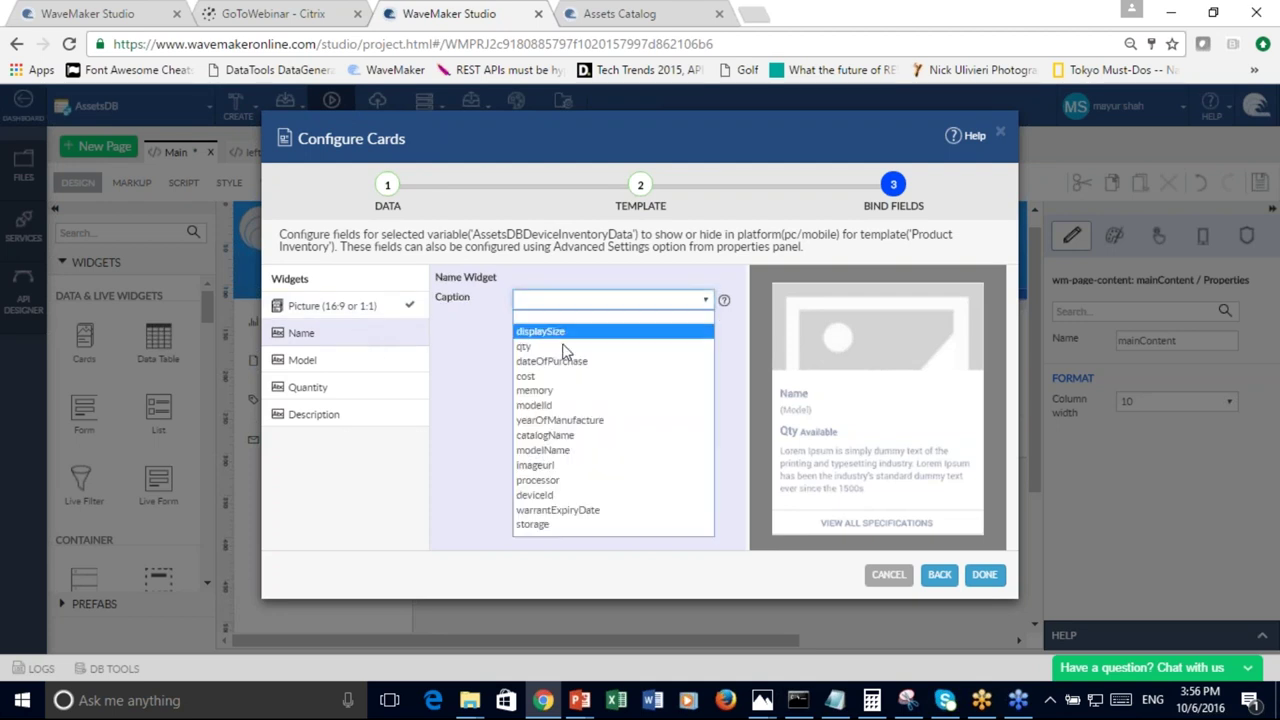
left_click(570, 480)
left_click(322, 366)
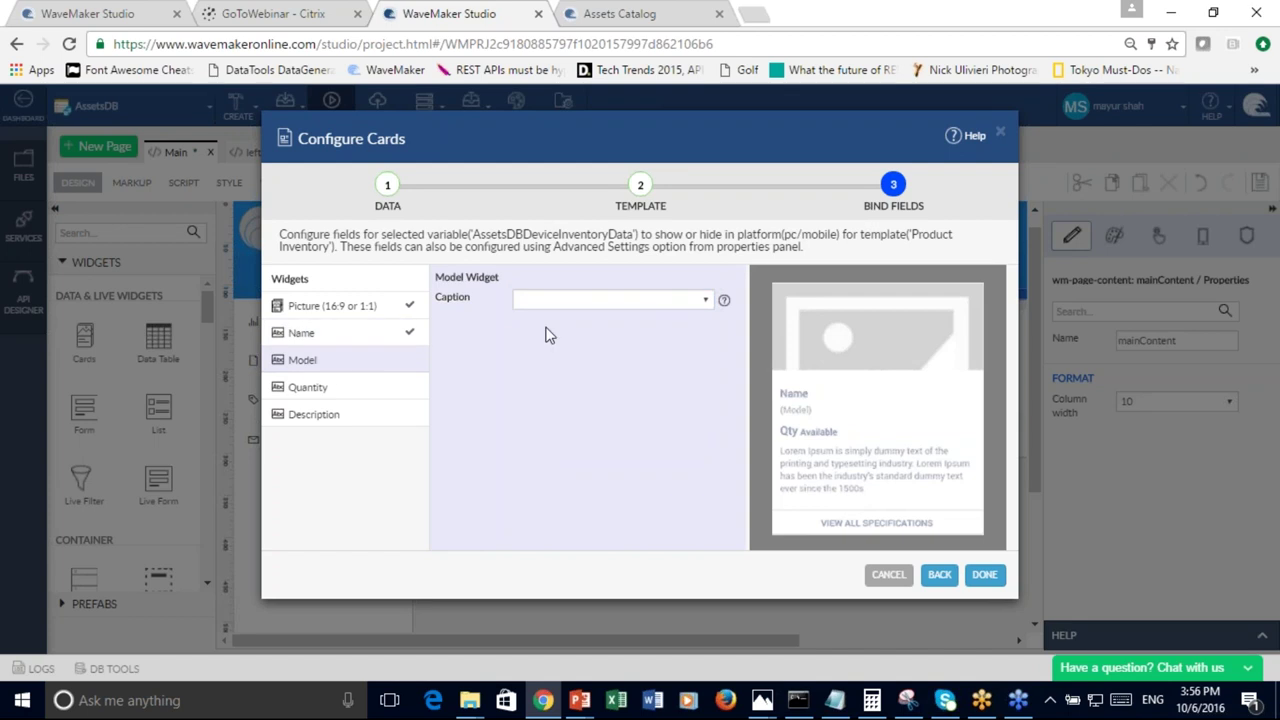
left_click(566, 303)
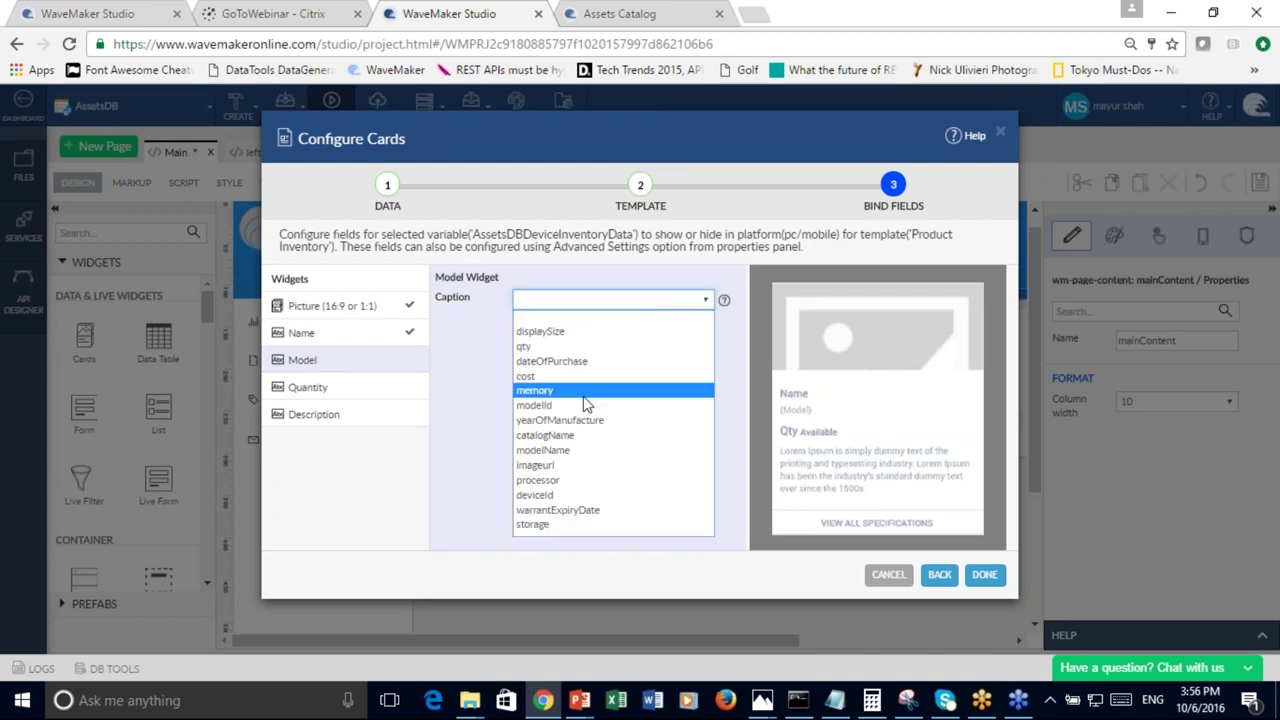
left_click(580, 450)
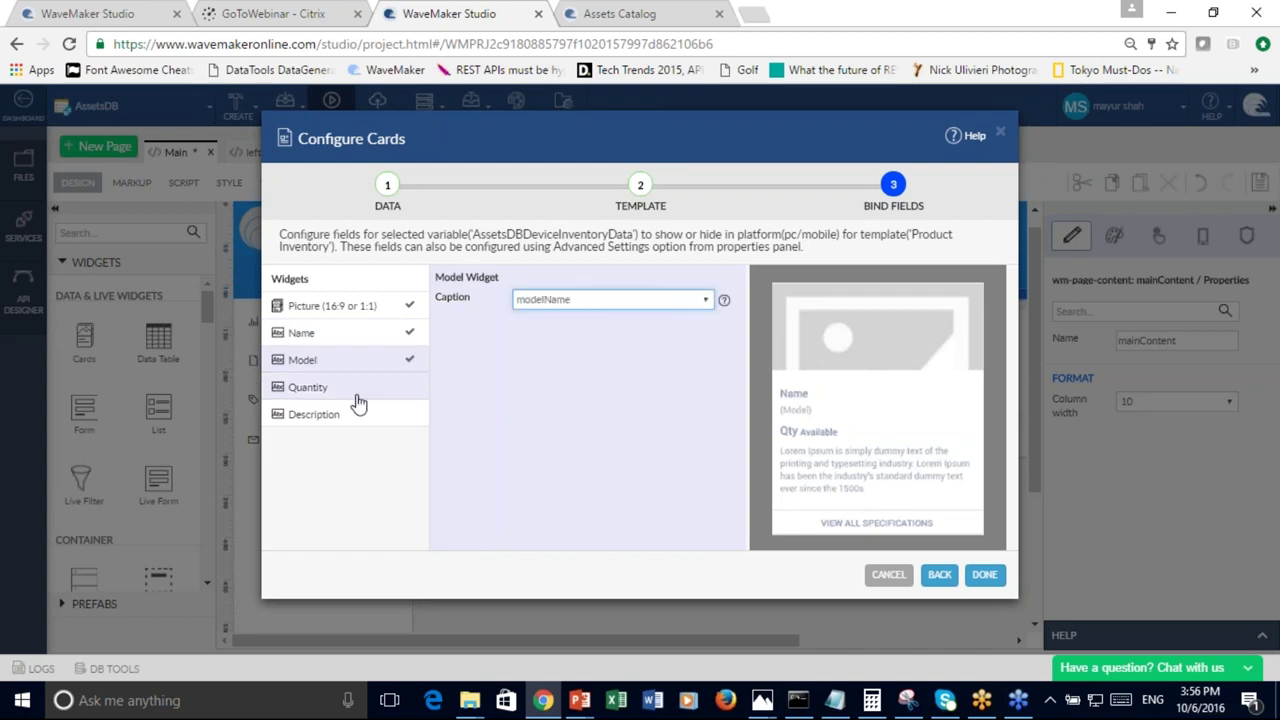
Step: Bind Quantity to cost and Description to storage, then finish the card wizard
left_click(356, 398)
left_click(560, 299)
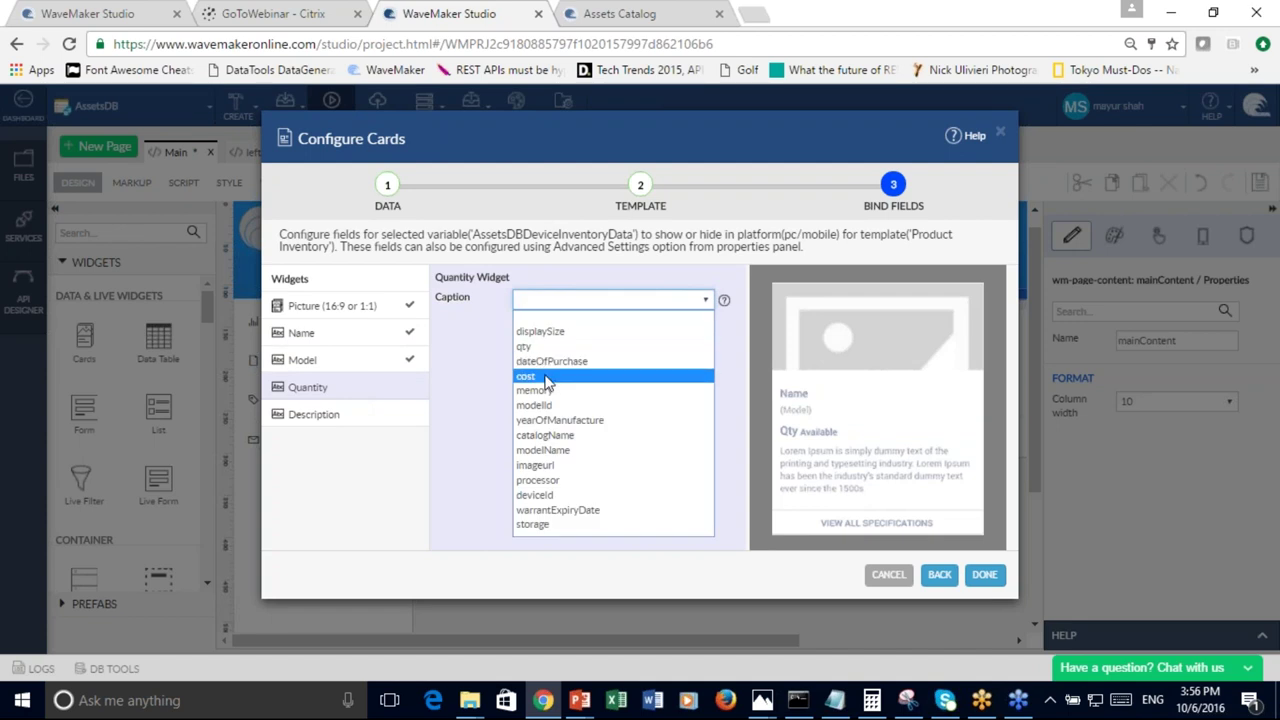
left_click(545, 378)
left_click(313, 414)
left_click(600, 299)
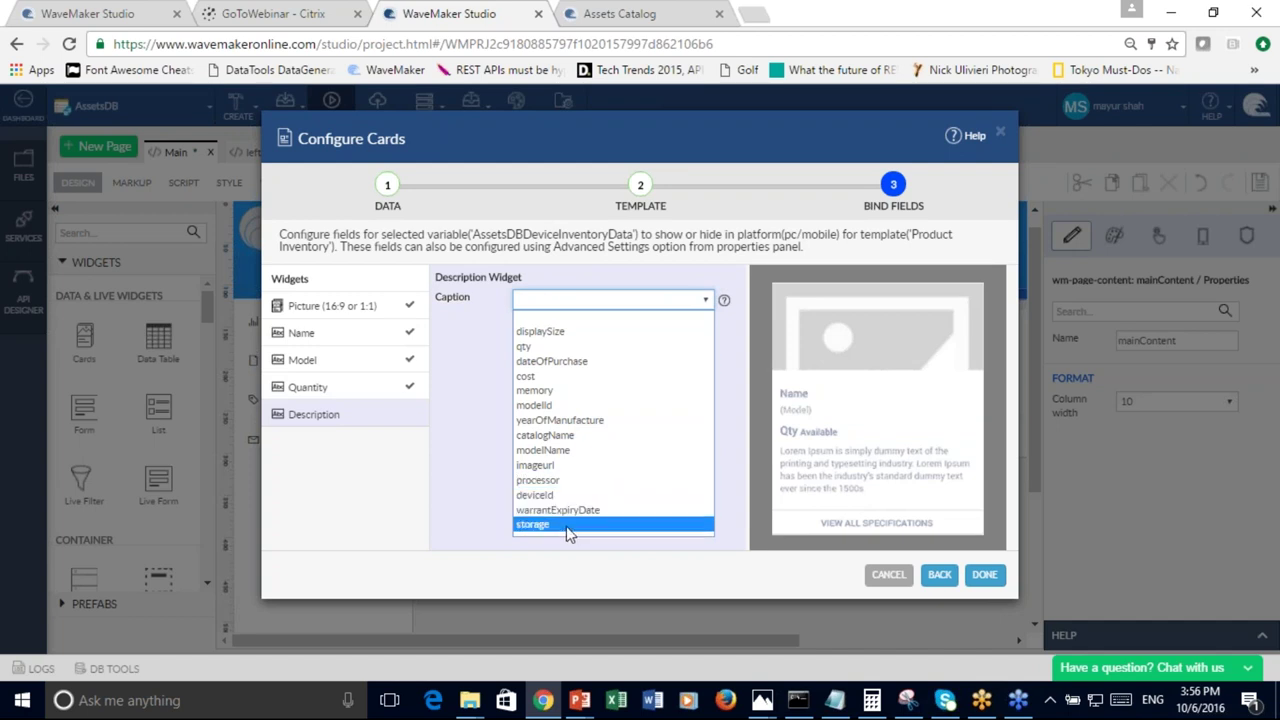
left_click(569, 525)
left_click(985, 578)
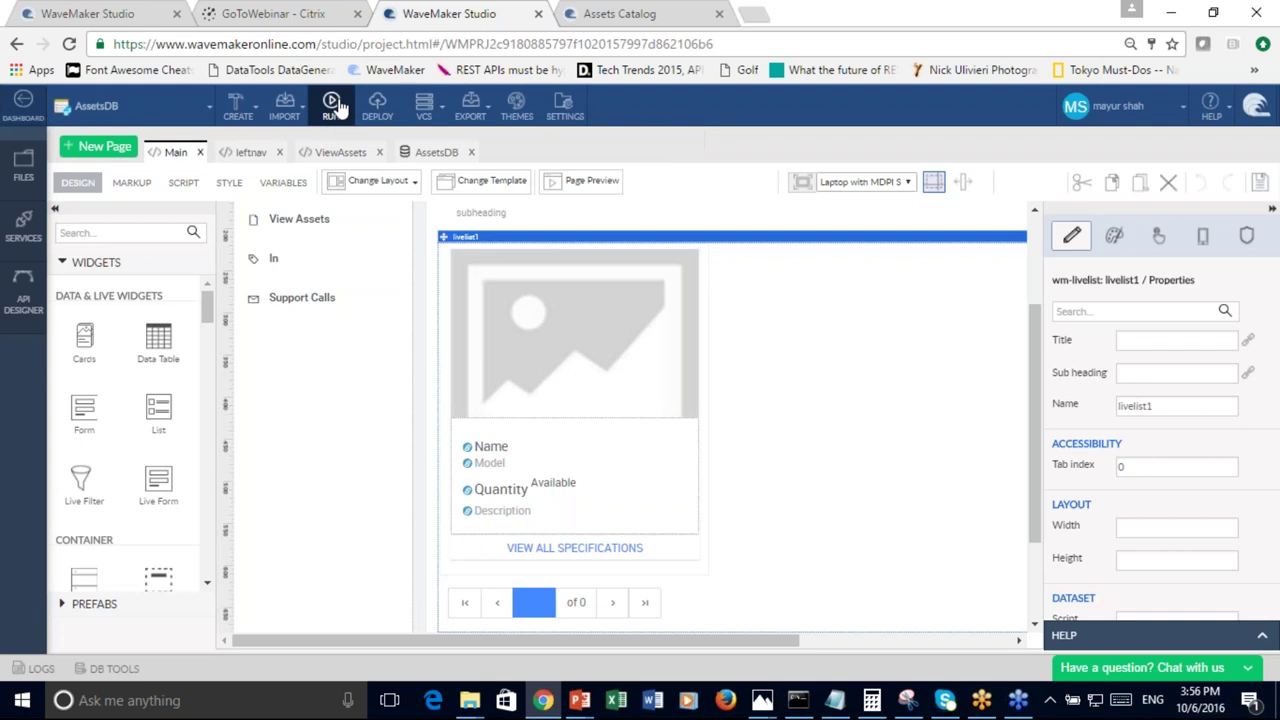
Step: Run the AssetsDB app and launch its preview manually past the pop-up blocker
left_click(331, 106)
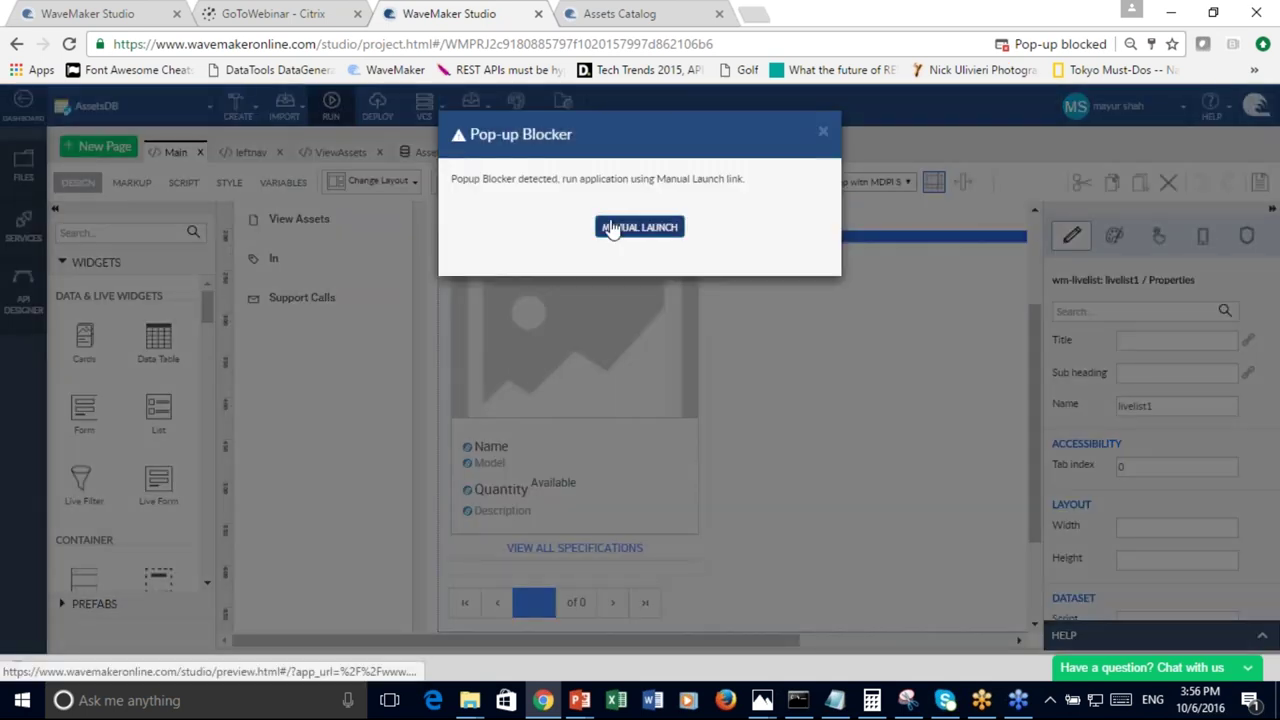
left_click(606, 224)
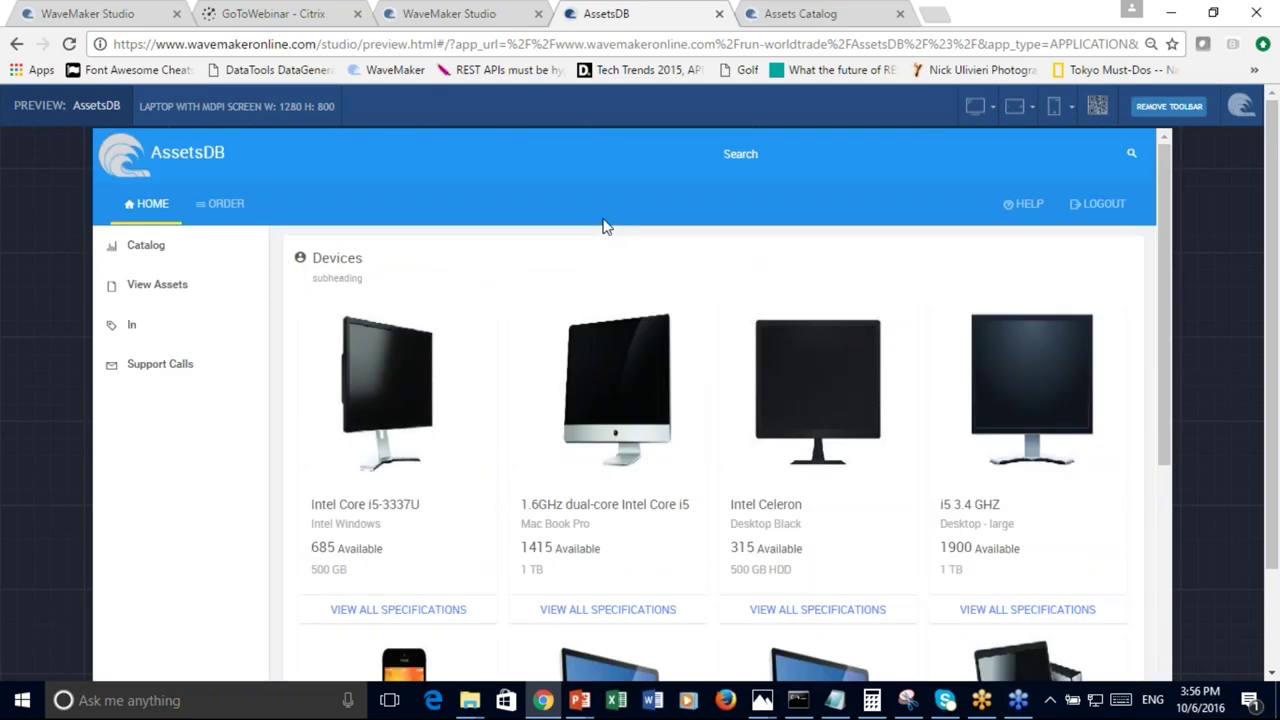
Step: Scroll through the previewed Devices cards, glance at the studio projects tab, and return to the preview
scroll(590, 320, "down", 2)
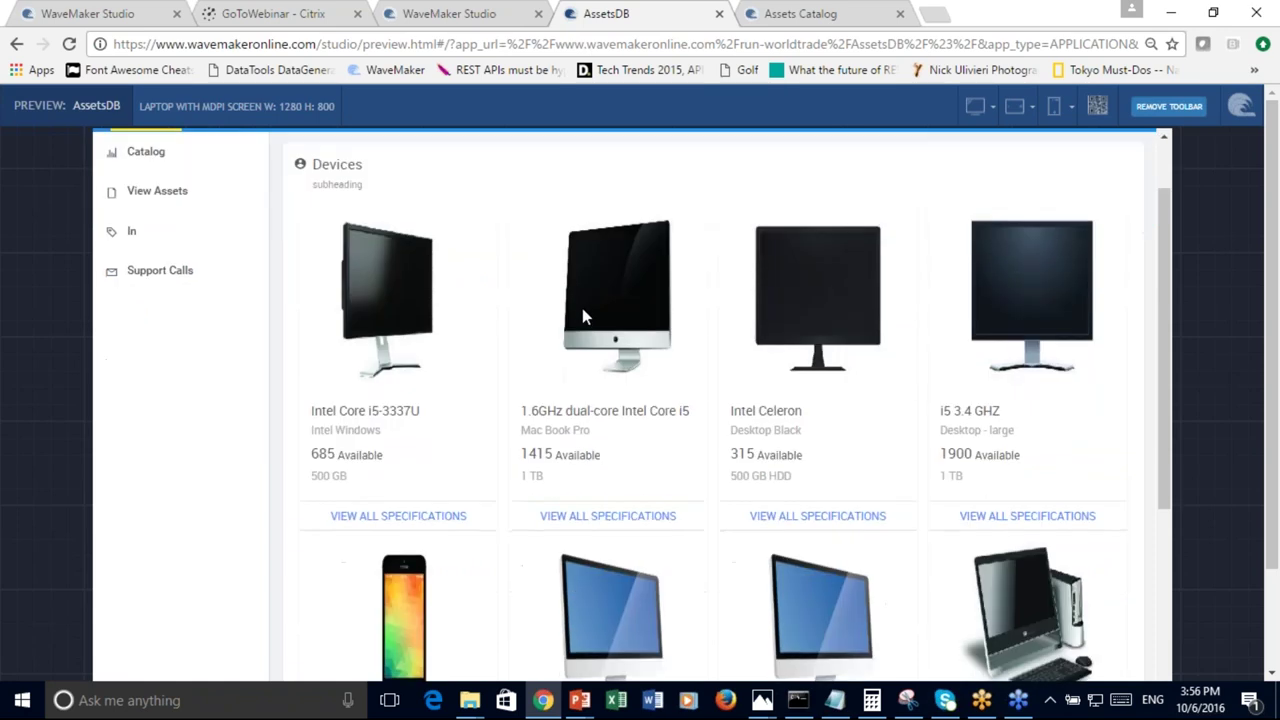
scroll(585, 315, "down", 4)
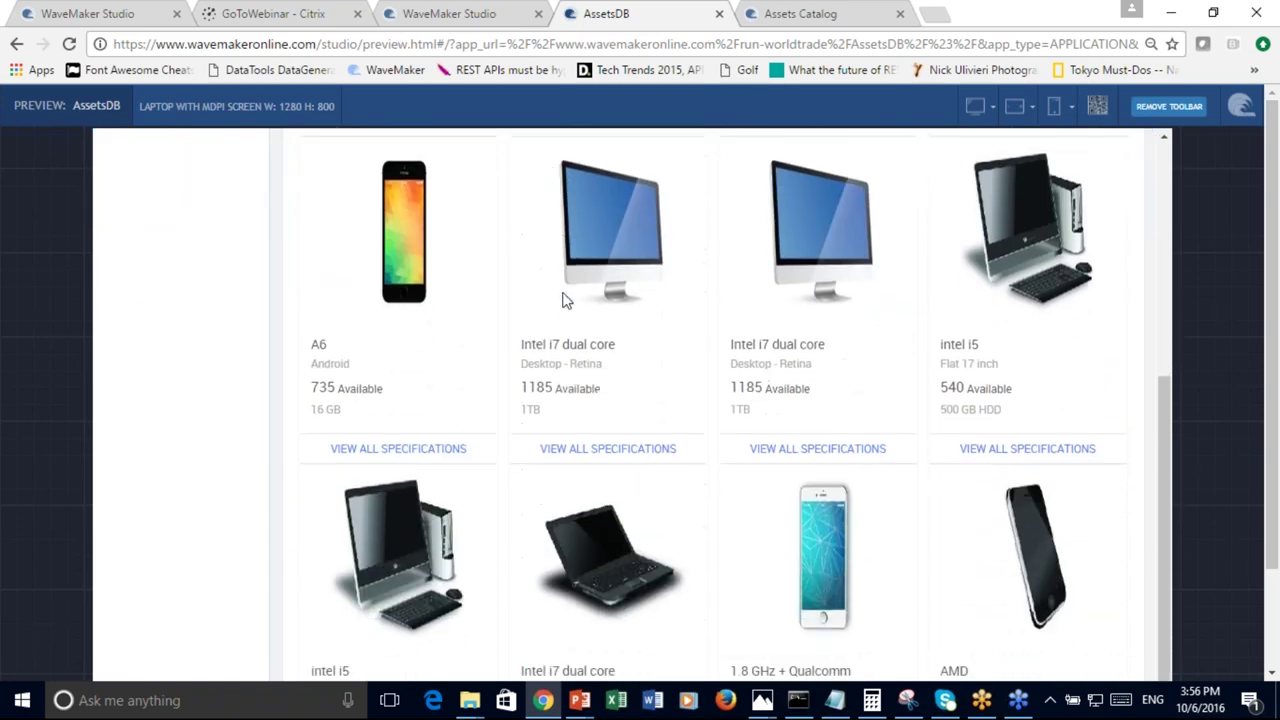
scroll(562, 298, "down", 2)
scroll(562, 298, "up", 3)
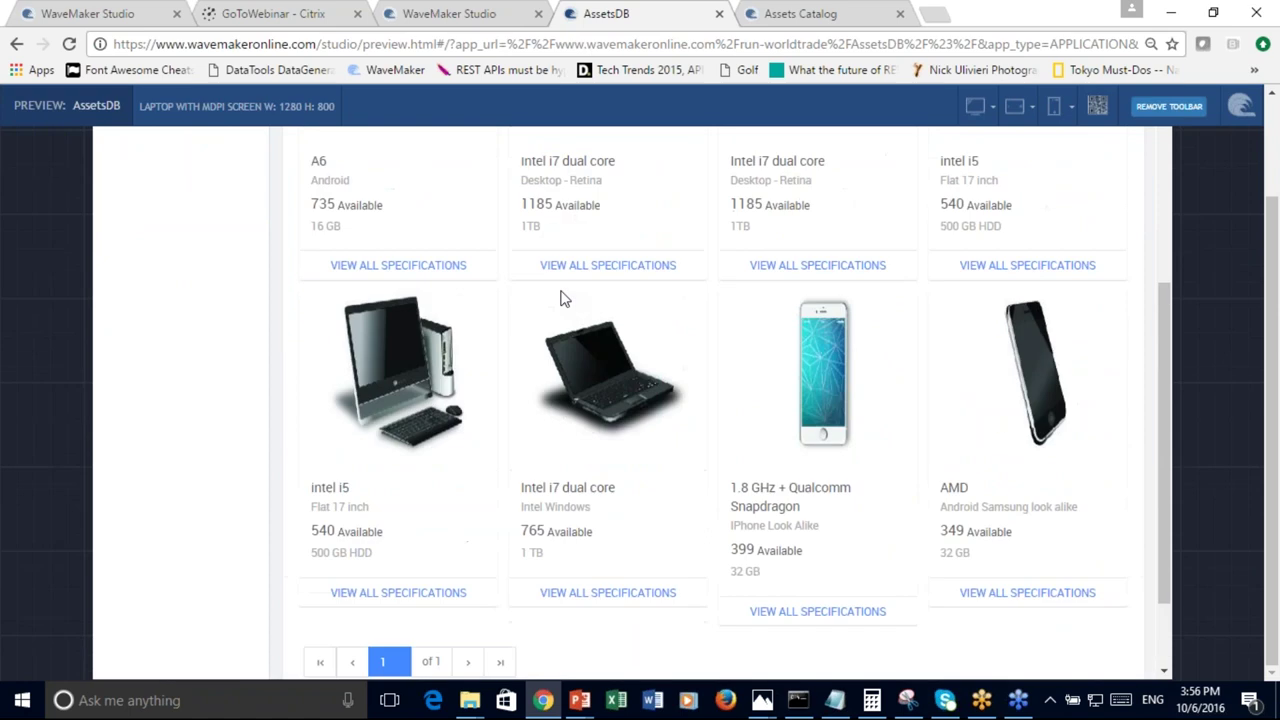
scroll(562, 298, "up", 5)
scroll(426, 349, "down", 1)
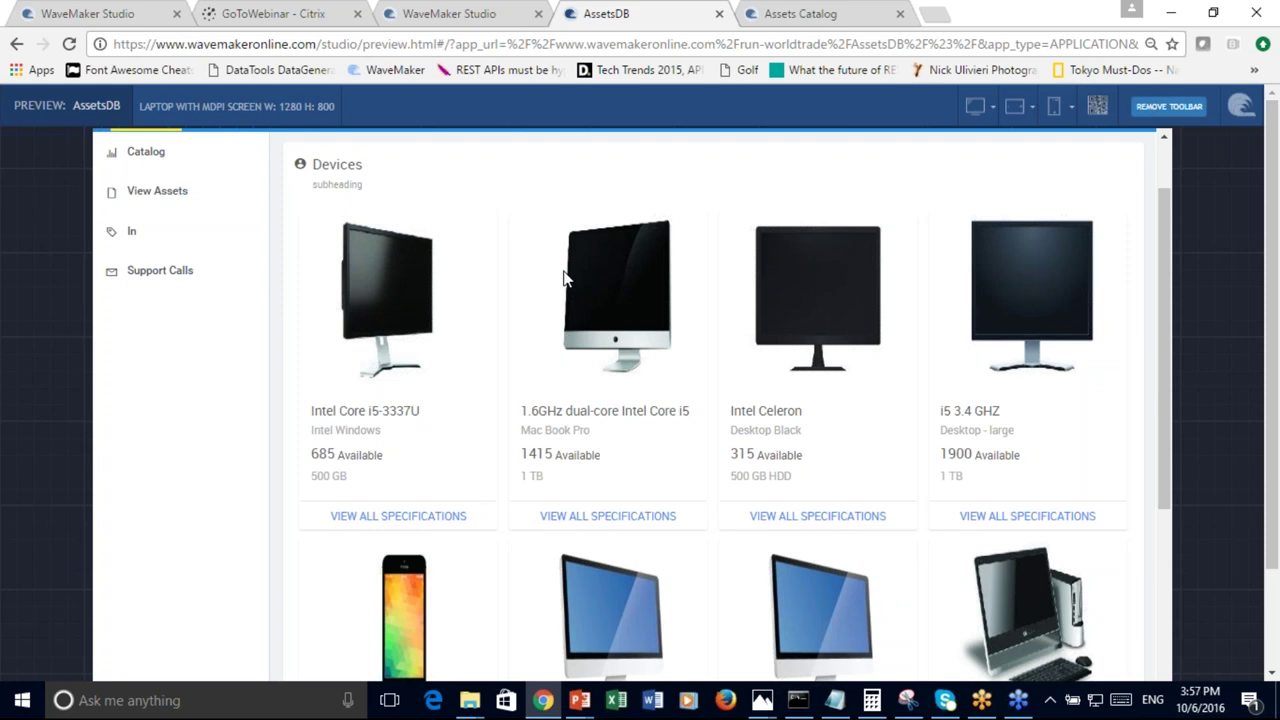
left_click(117, 18)
left_click(636, 12)
Step: Back in the Main page designer, select the card's Picture, list template and containing panel
left_click(806, 14)
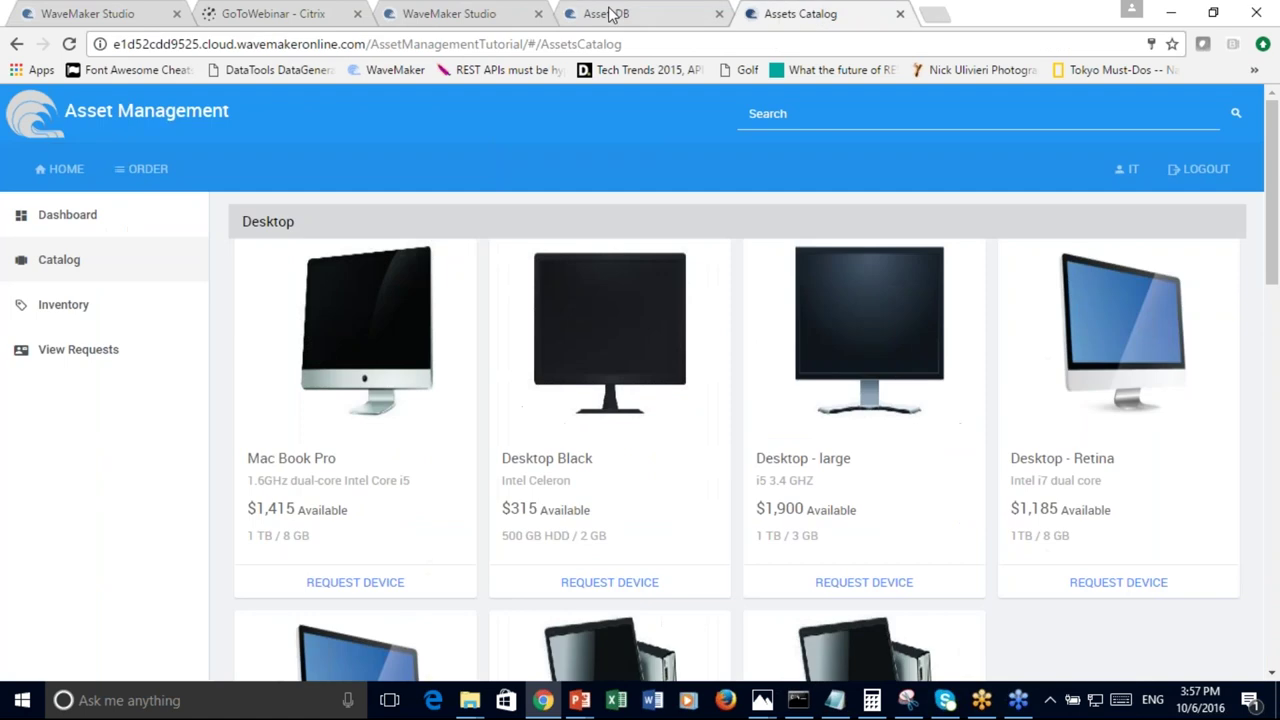
left_click(463, 20)
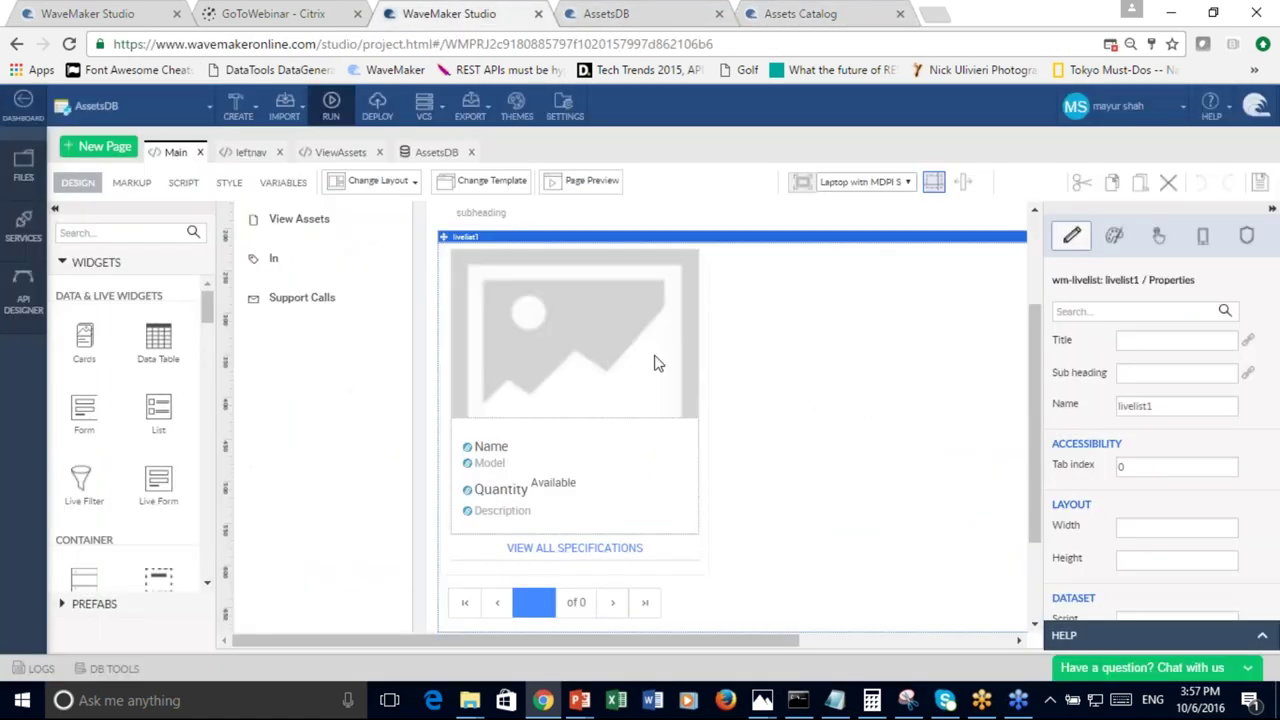
left_click(600, 347)
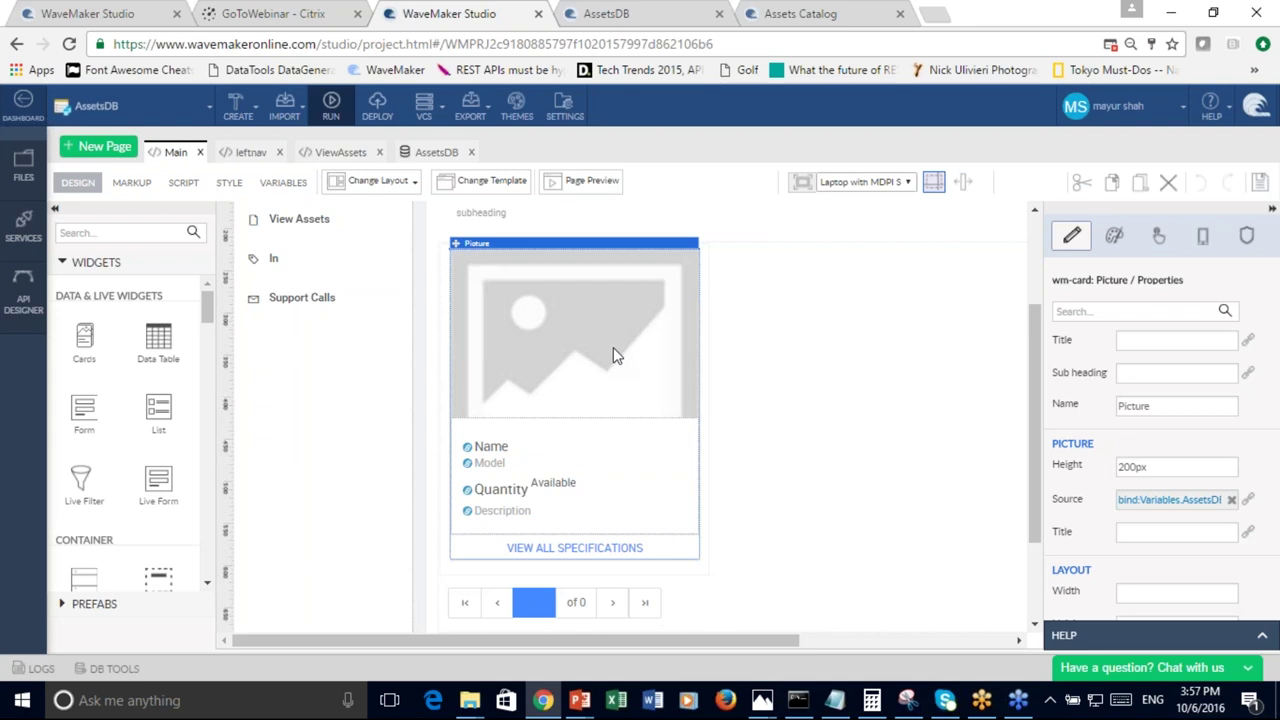
left_click(617, 353)
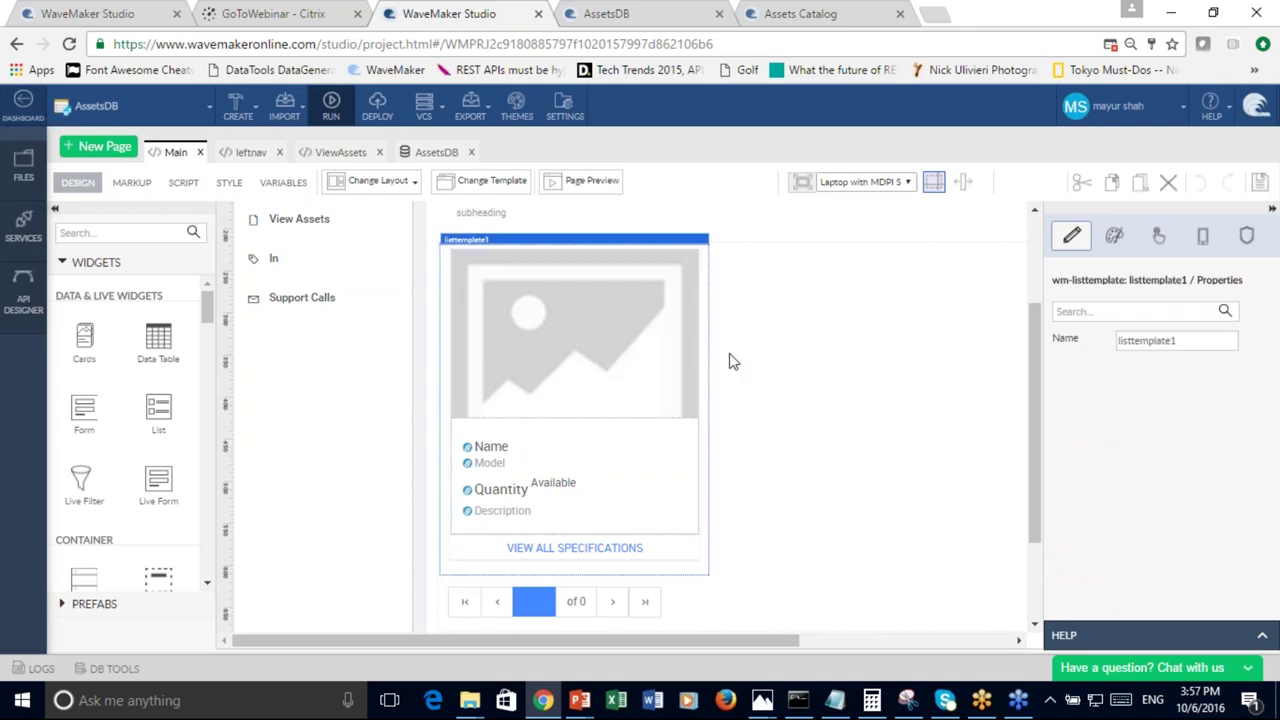
left_click(843, 332)
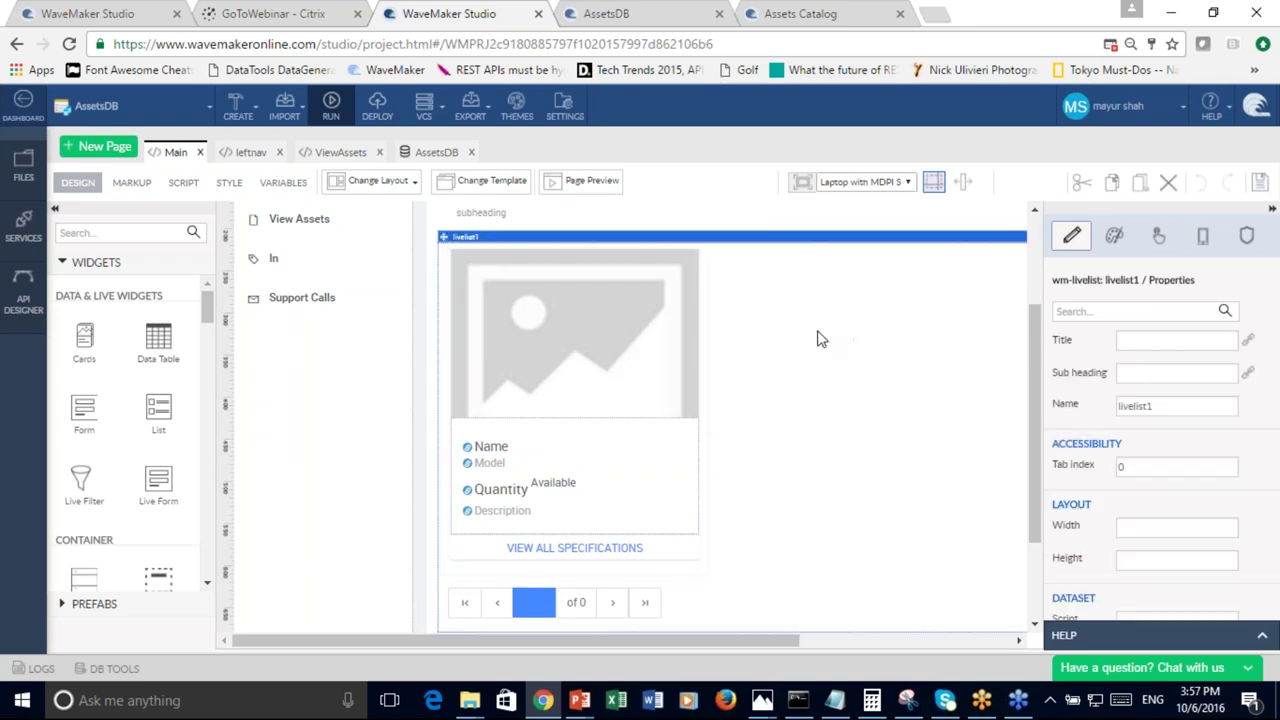
Step: Step through the card's widgets again and finally select the livelist1 Devices card list
left_click_drag(1275, 357, 1272, 435)
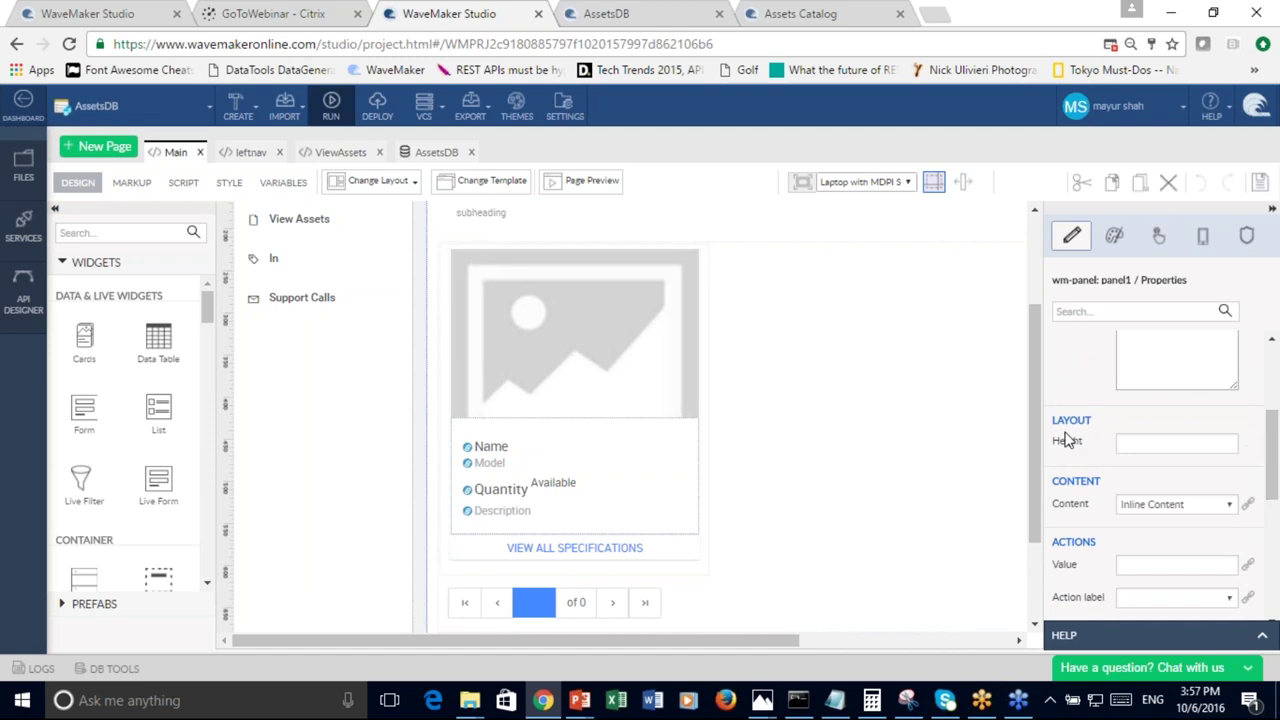
left_click(510, 384)
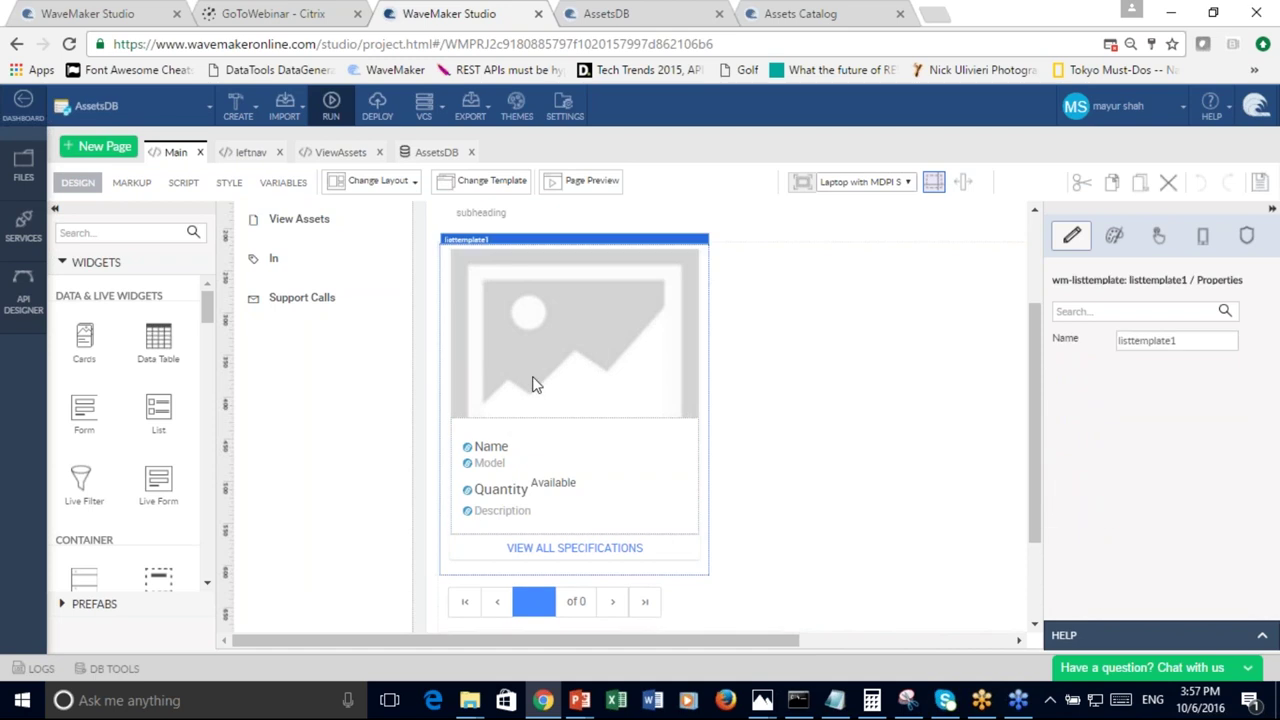
left_click(537, 385)
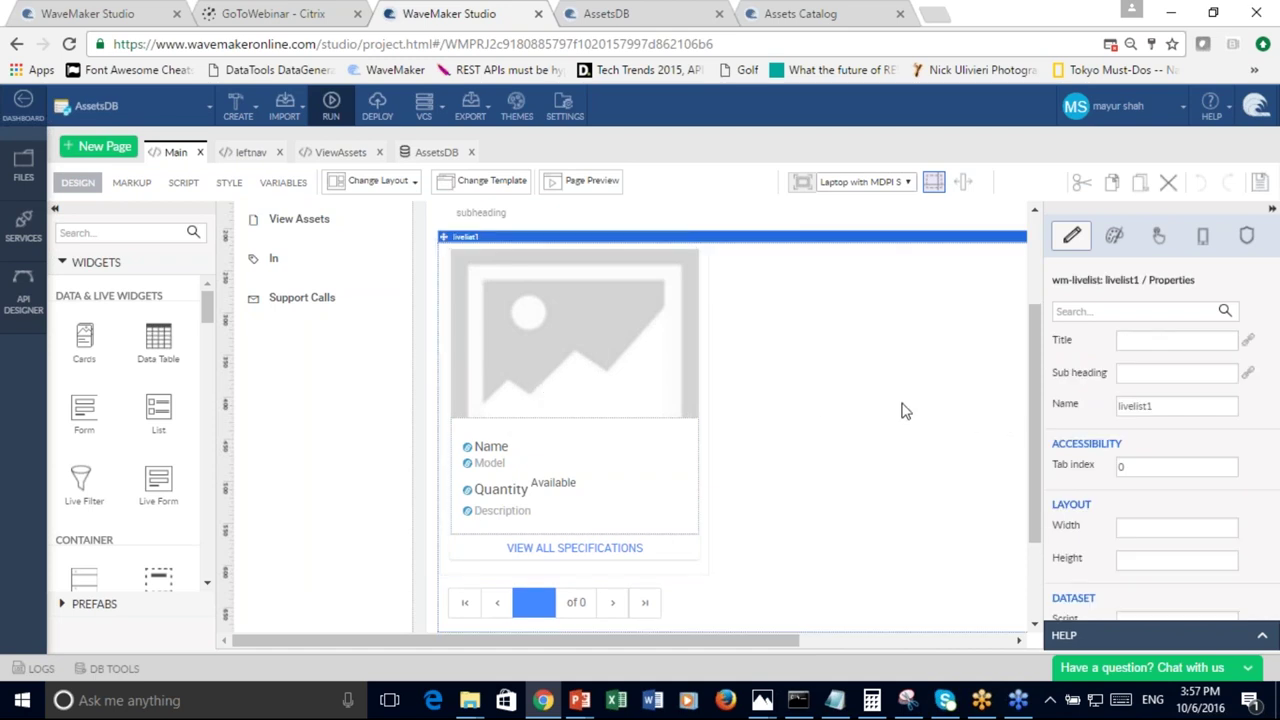
left_click(658, 364)
left_click(686, 355)
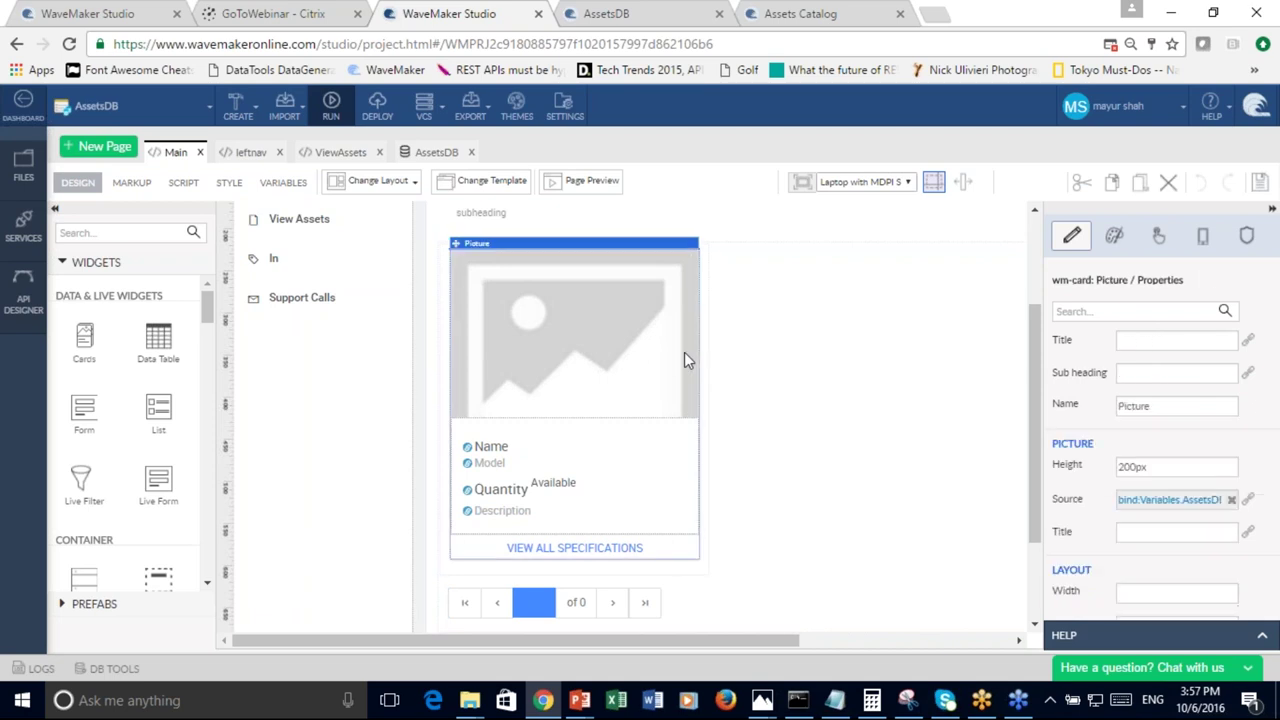
left_click(686, 360)
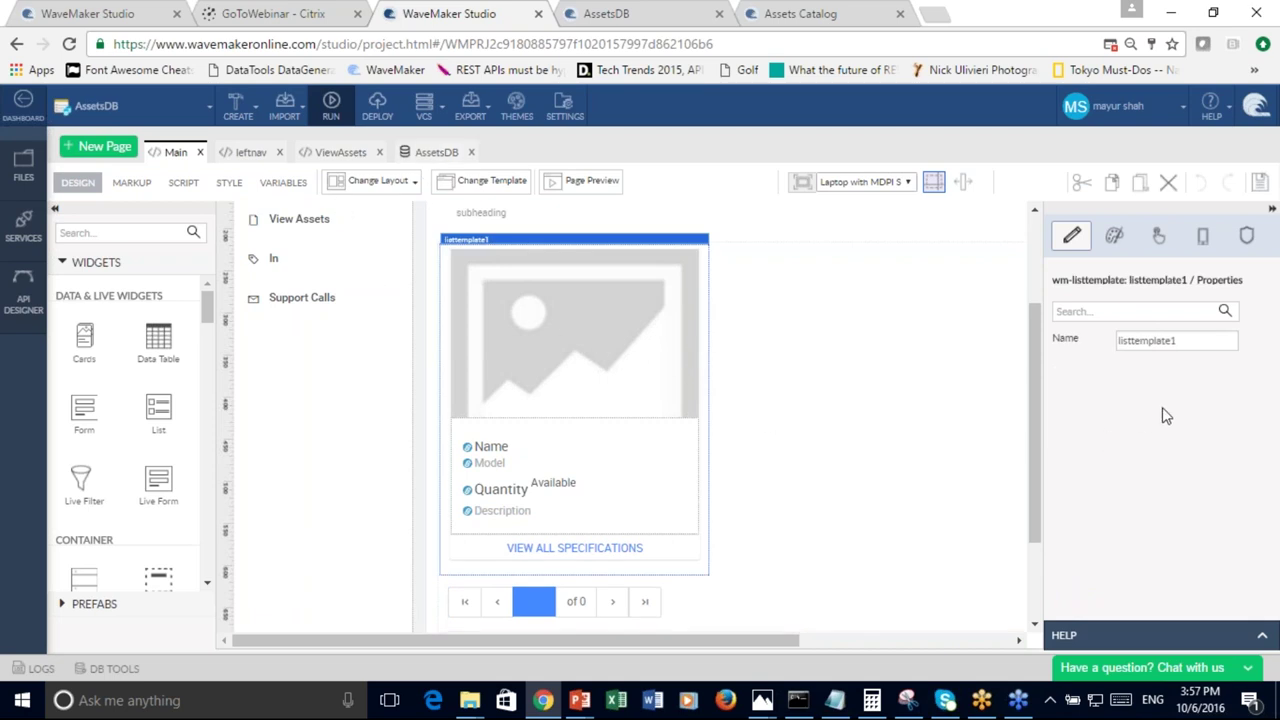
left_click(880, 365)
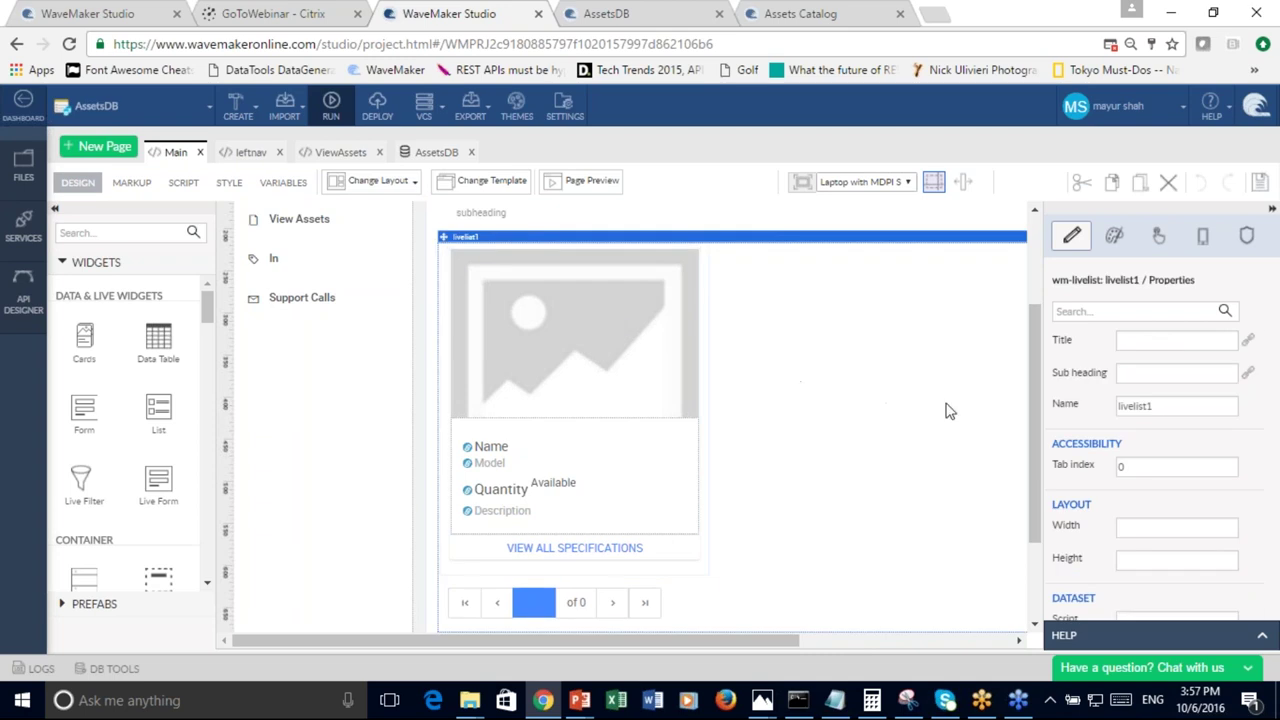
Step: Set livelist1's Group by property to catalogName, then save the Main page
left_click_drag(1274, 383, 1275, 440)
left_click(1213, 520)
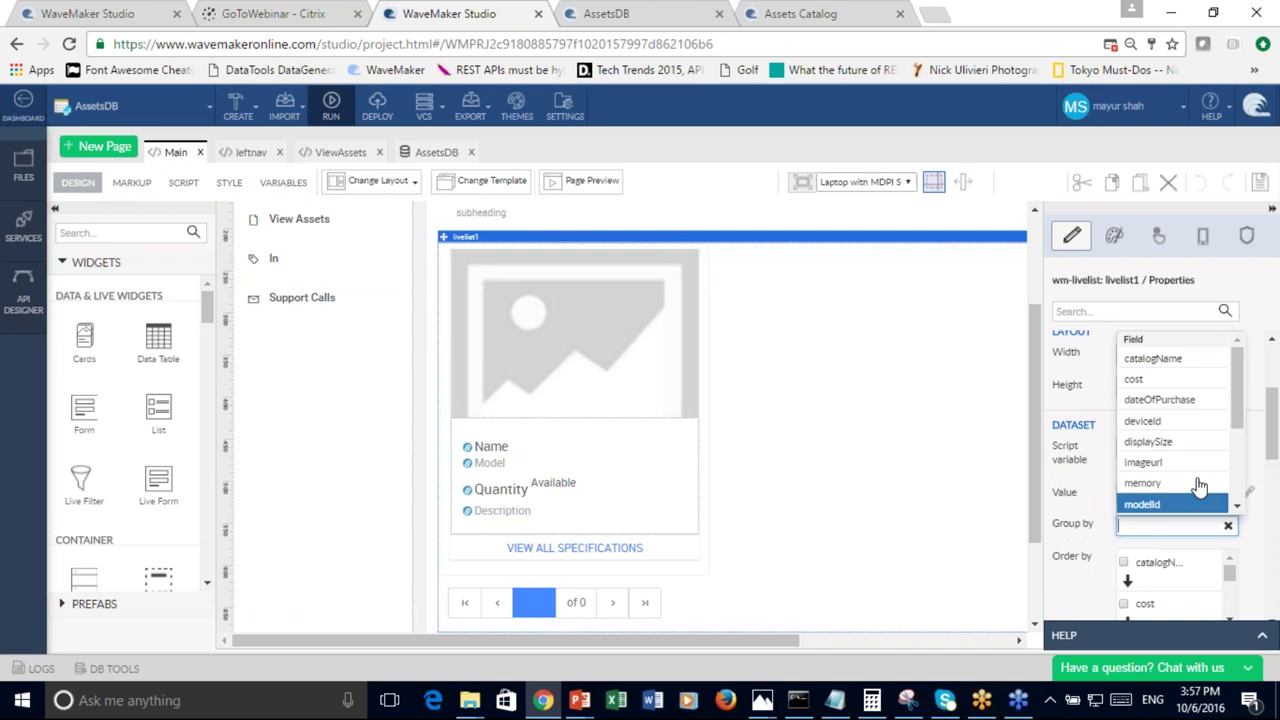
left_click(1174, 359)
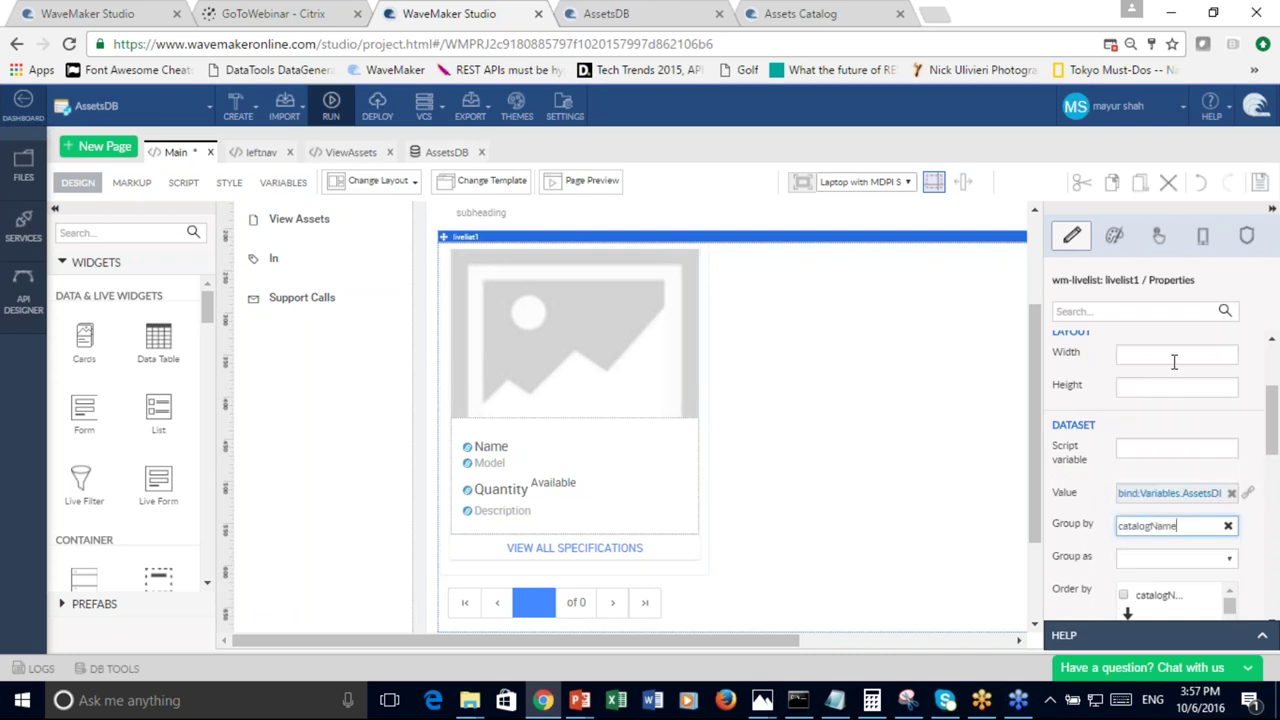
left_click_drag(1273, 428, 1273, 470)
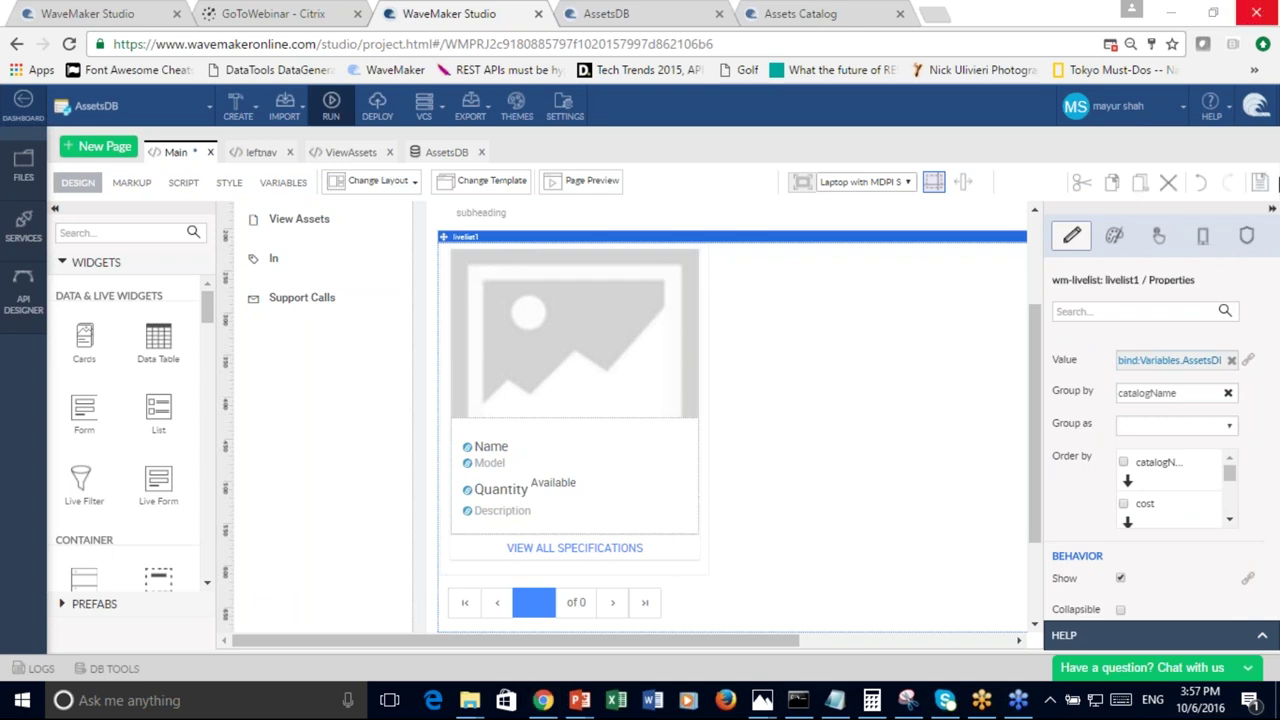
left_click(1259, 183)
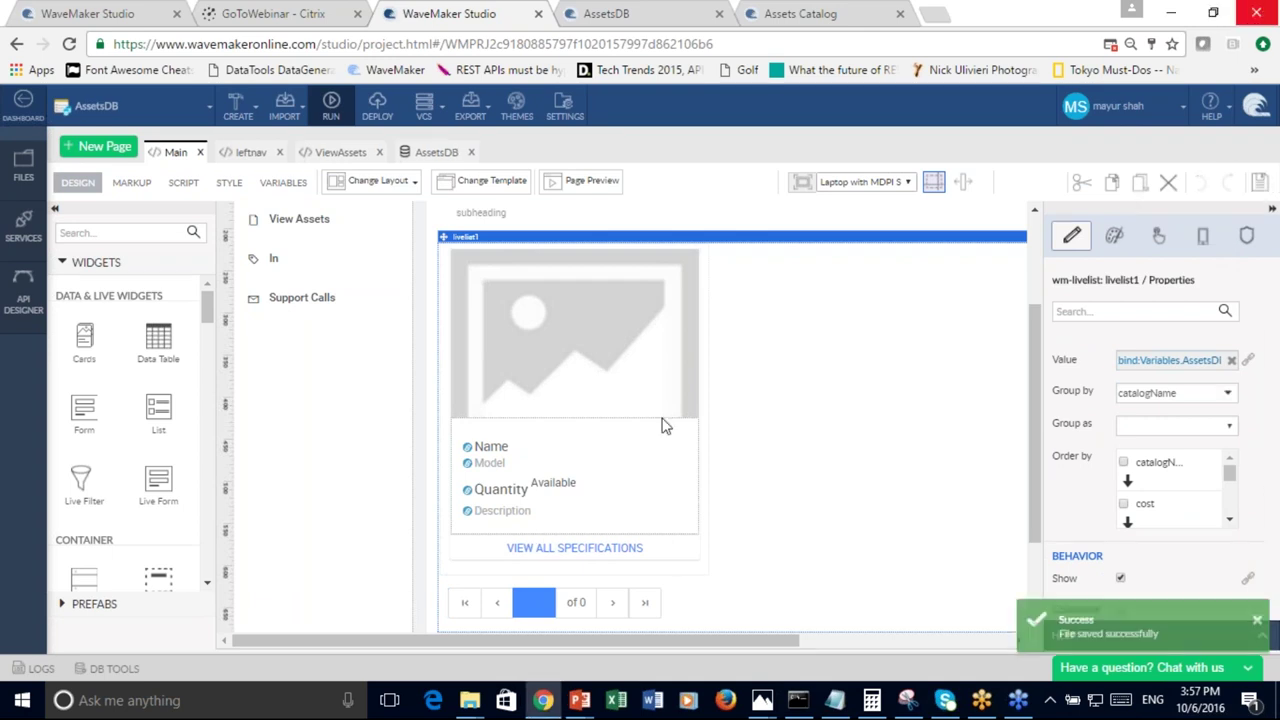
Step: Change the anchor1 link caption from 'VIEW ALL SPECIFICATIONS' to 'Request Devices'
left_click(540, 556)
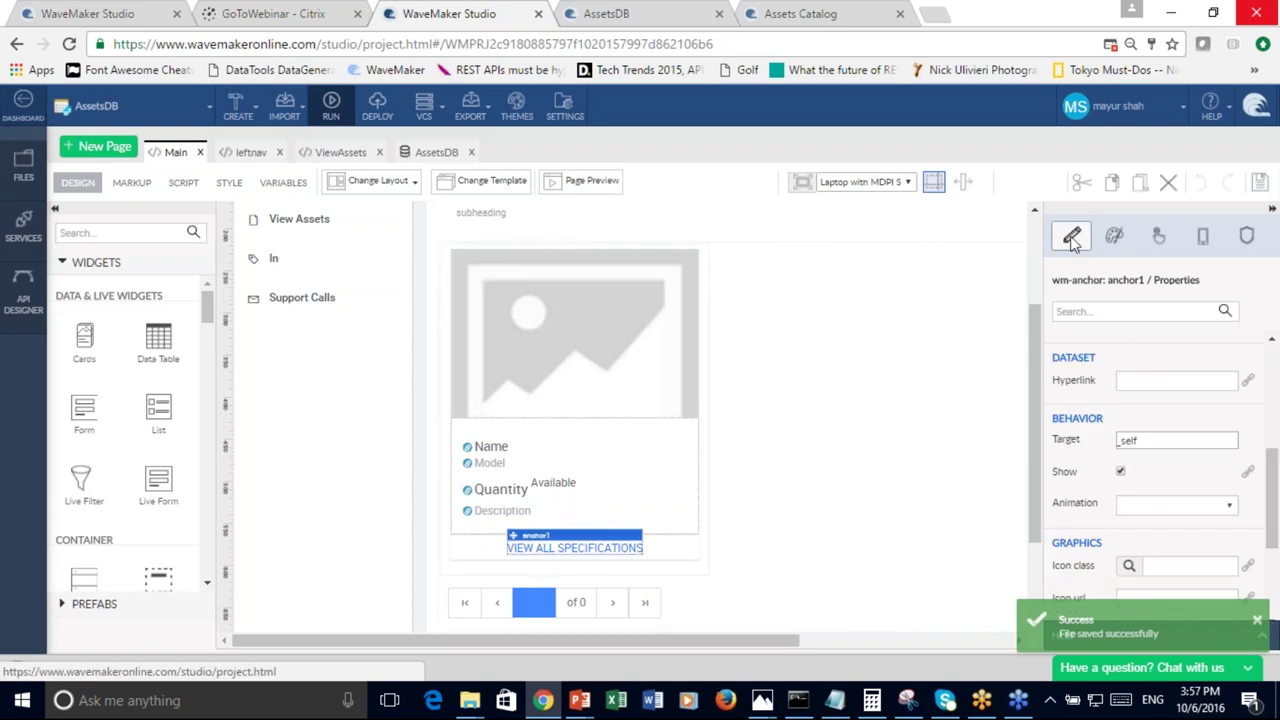
scroll(1195, 349, "up", 5)
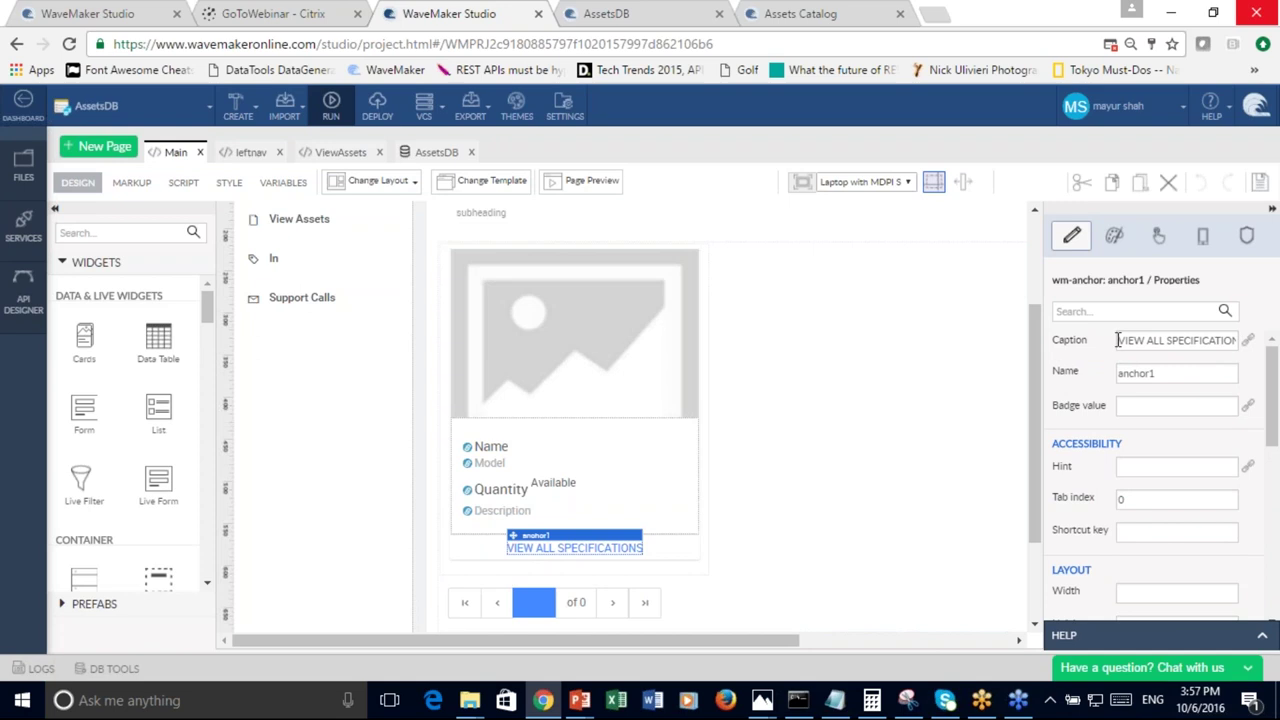
left_click_drag(1118, 340, 1277, 315)
key("BackSpace")
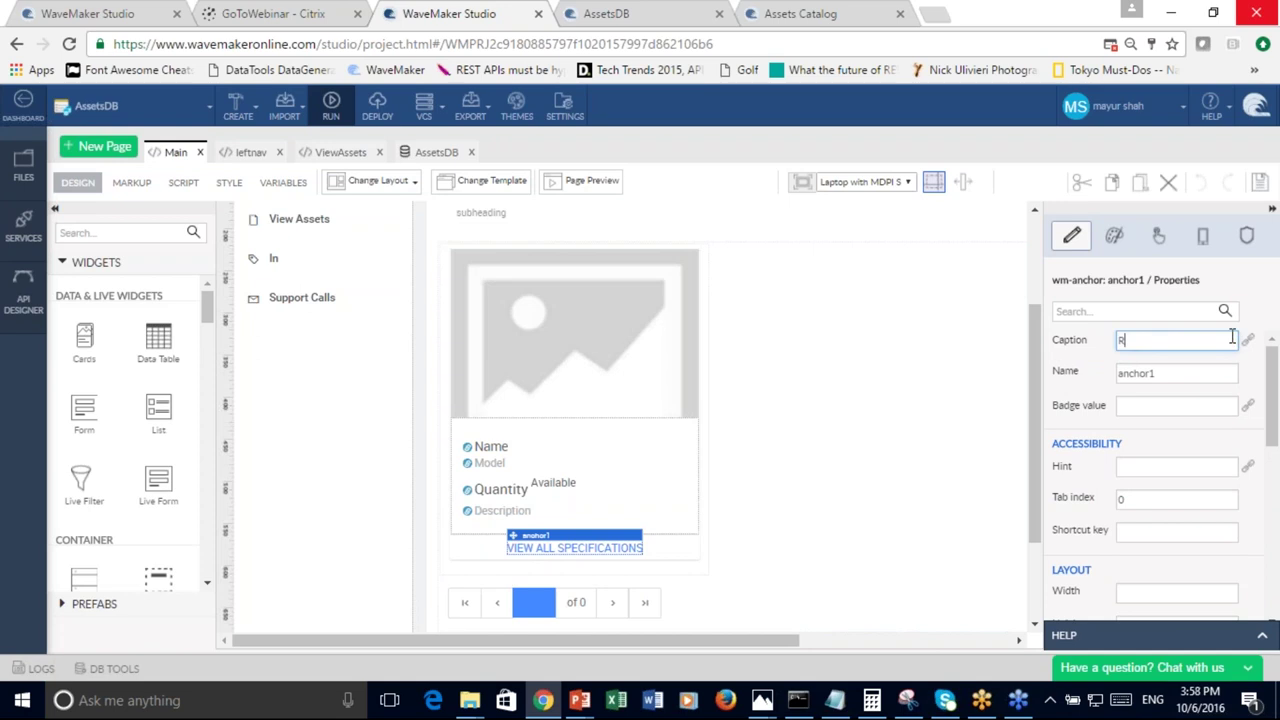
type("Request Devices")
left_click(795, 466)
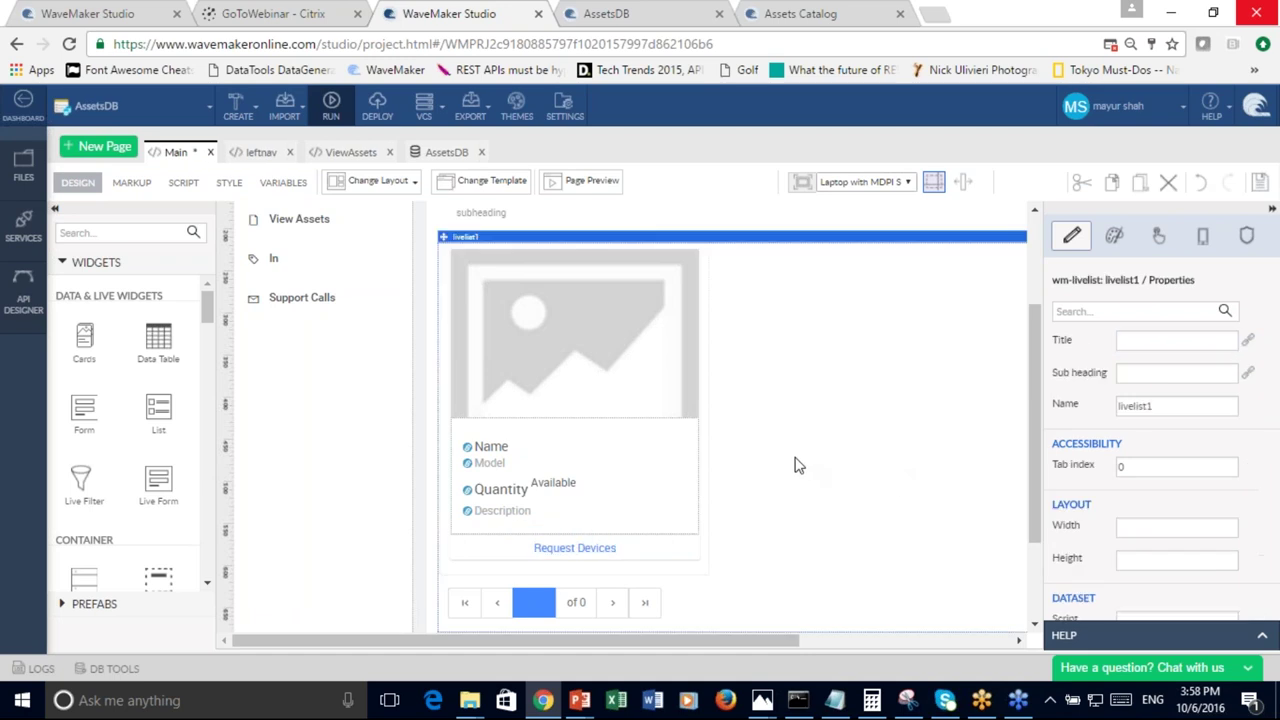
Step: Bind the Quantity label's caption to each device's cost, formatted with toCurrency
left_click(501, 497)
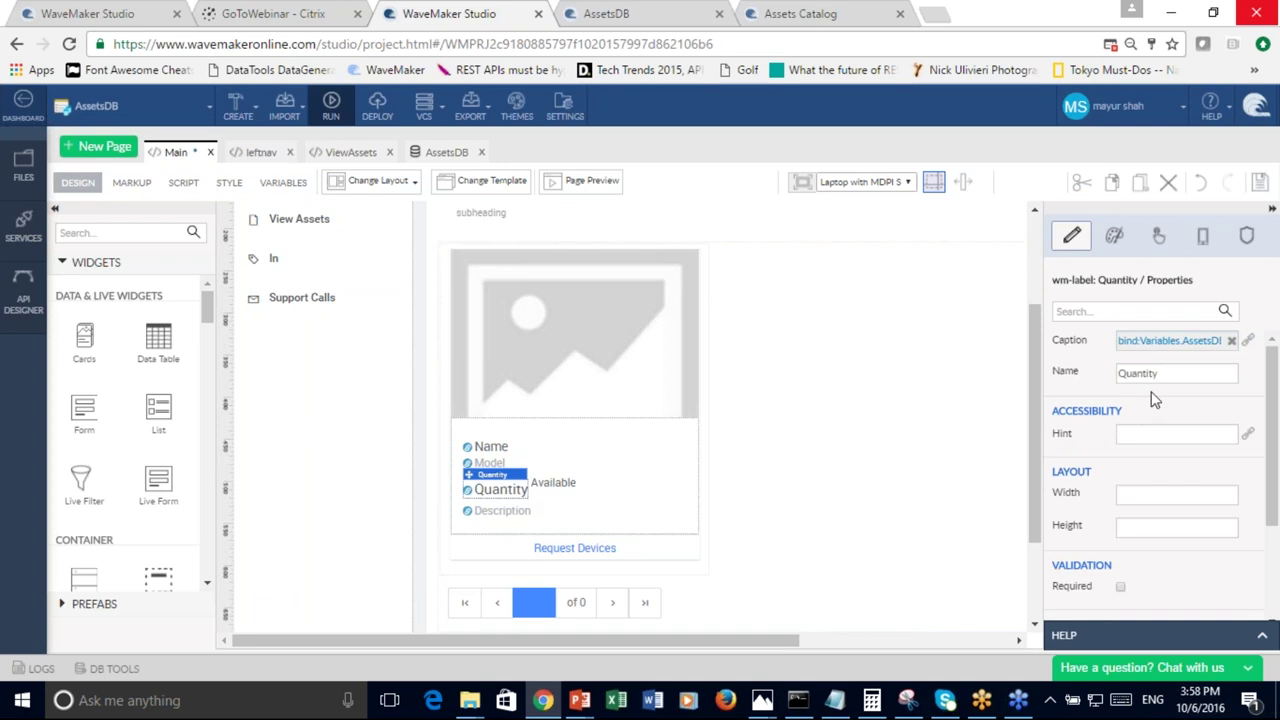
left_click(1209, 348)
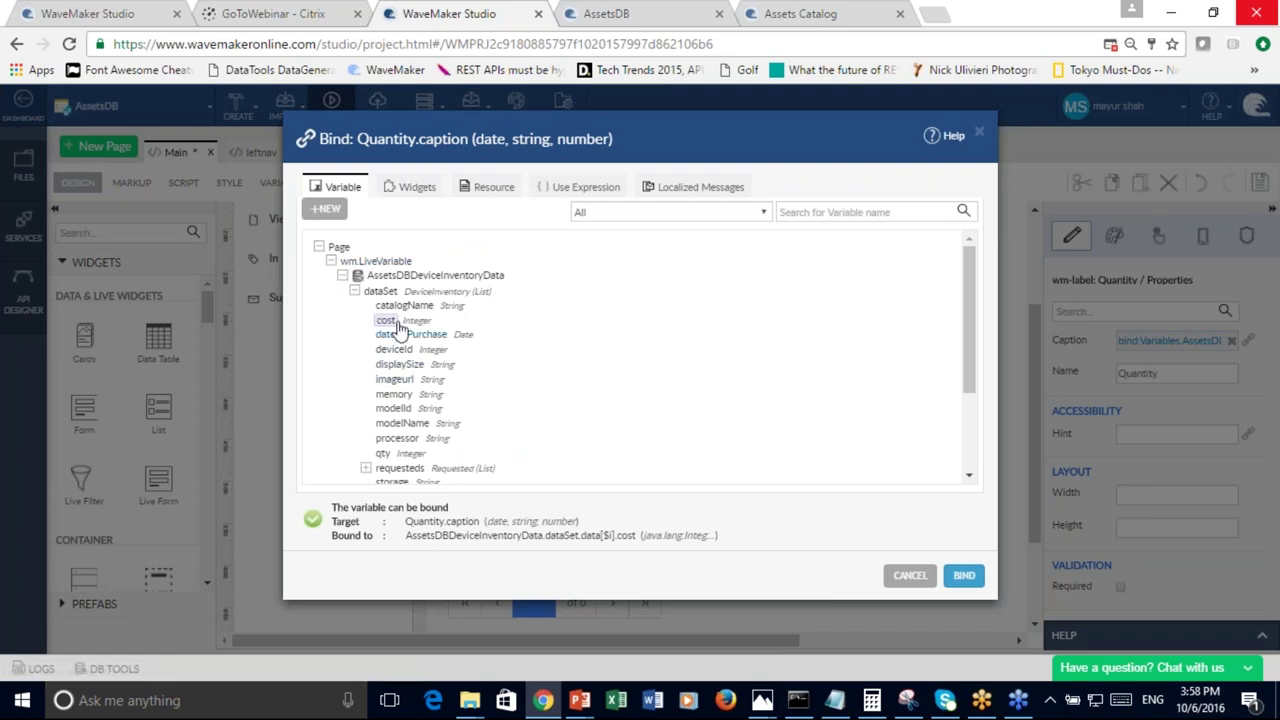
left_click(583, 187)
left_click(770, 330)
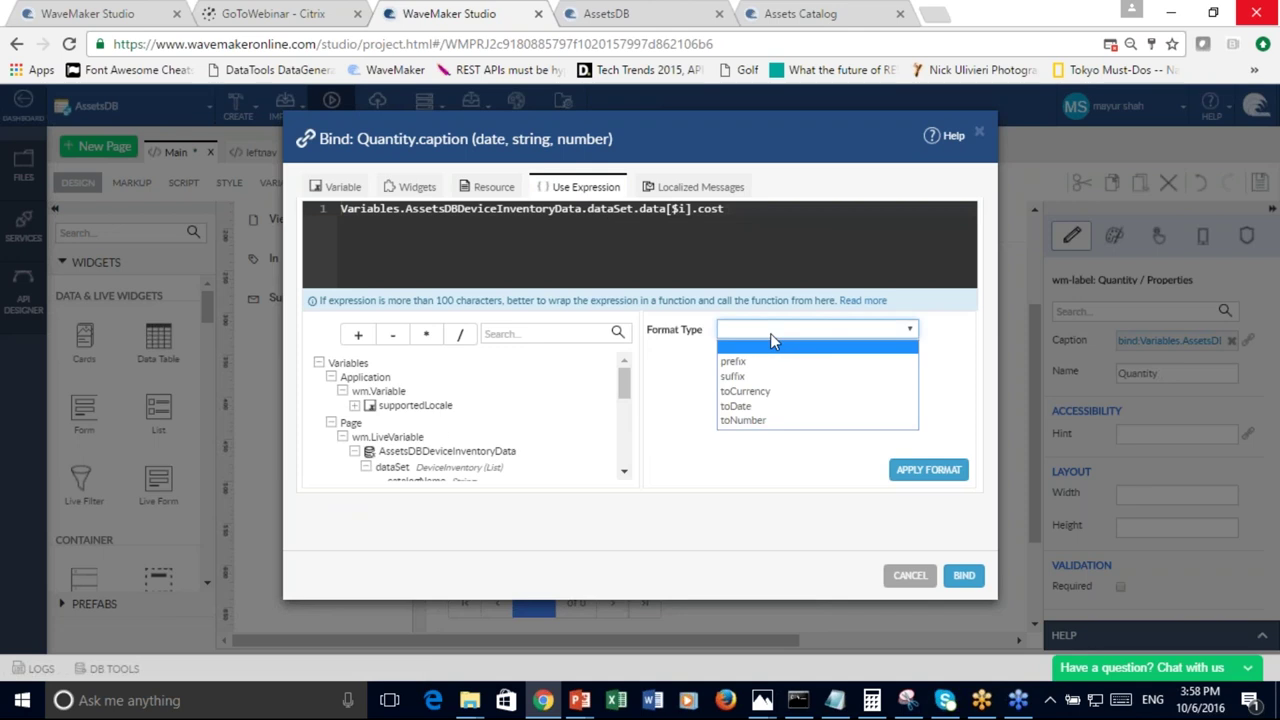
left_click(760, 398)
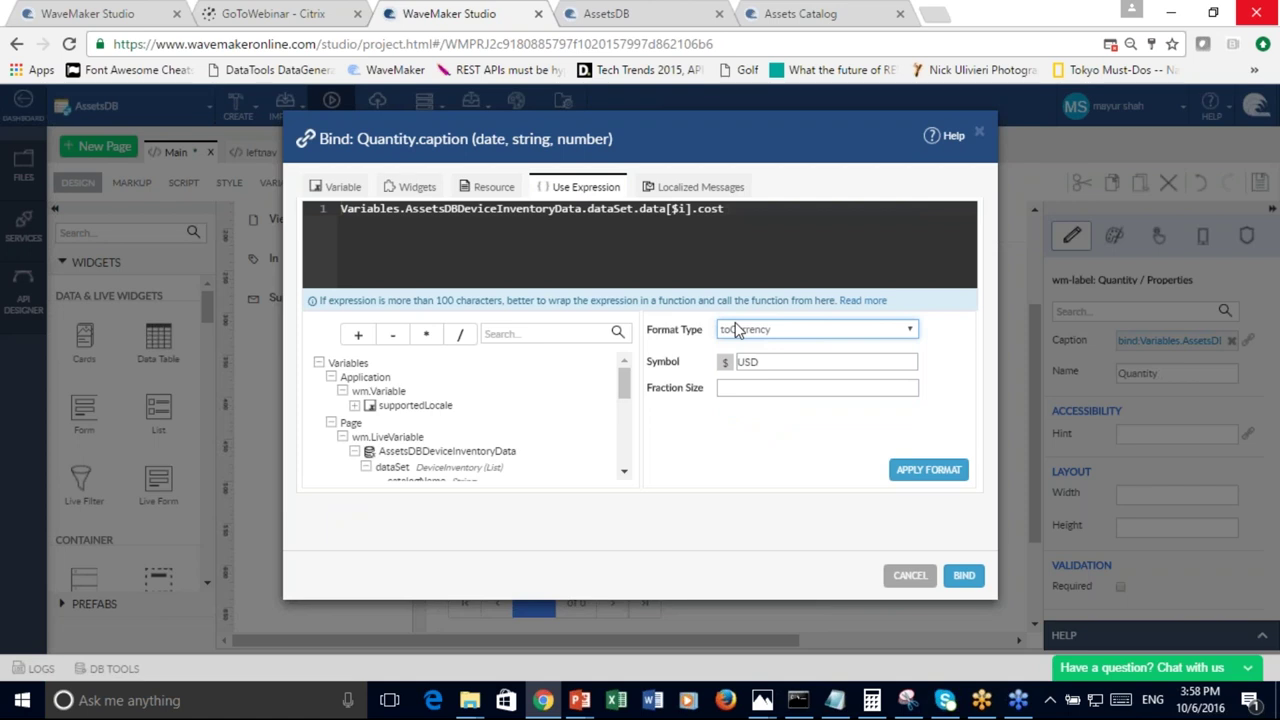
left_click(963, 578)
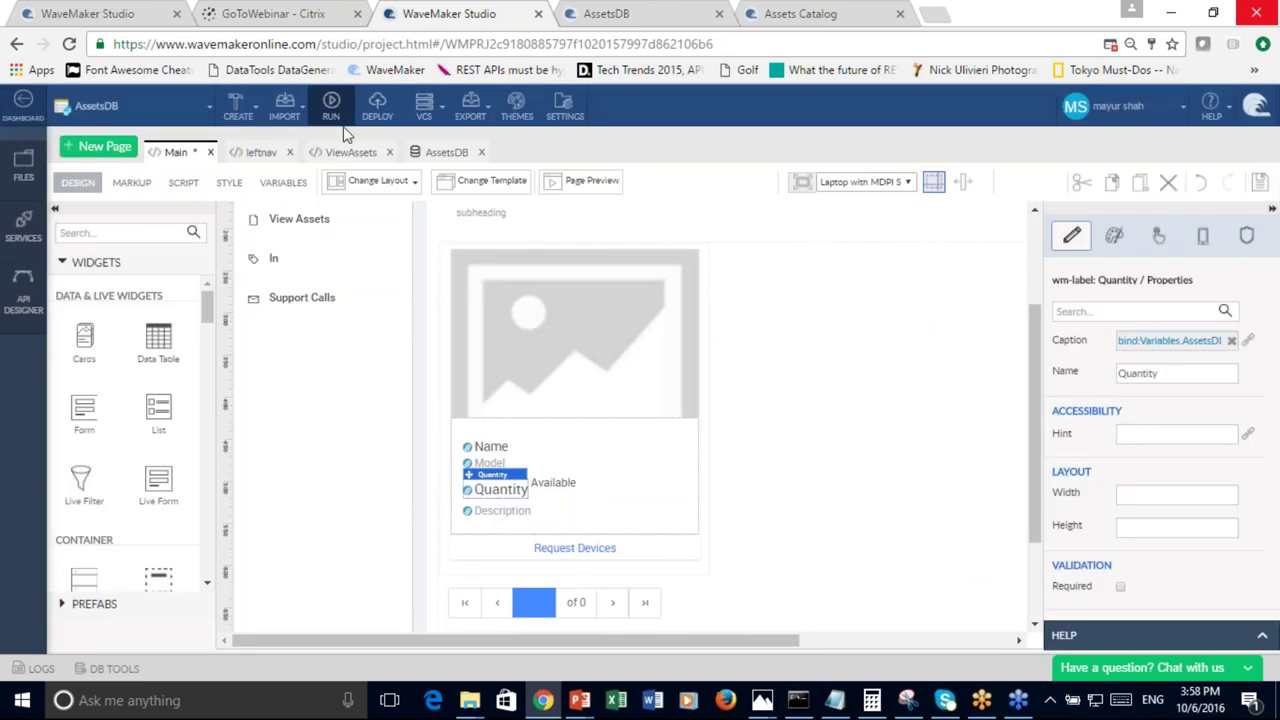
Step: Run the app and scroll the AssetsDB preview to check the catalog-grouped cards with Request Devices links
left_click(325, 110)
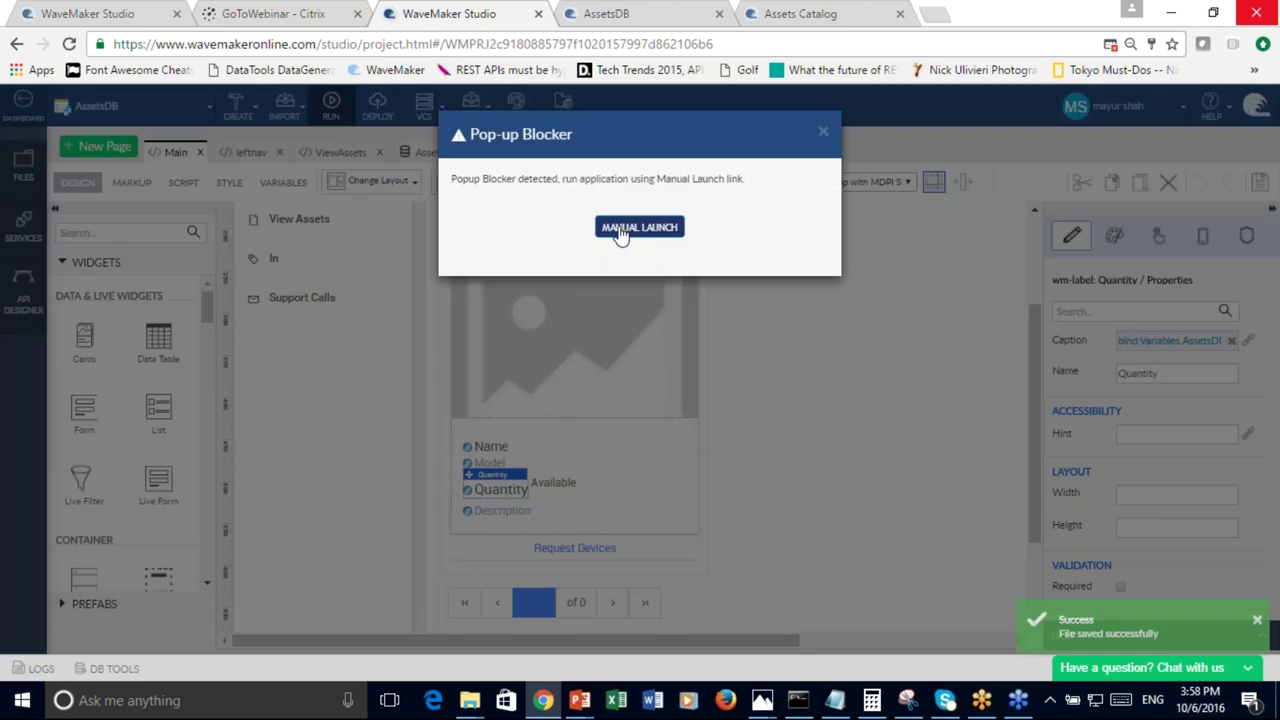
left_click(630, 228)
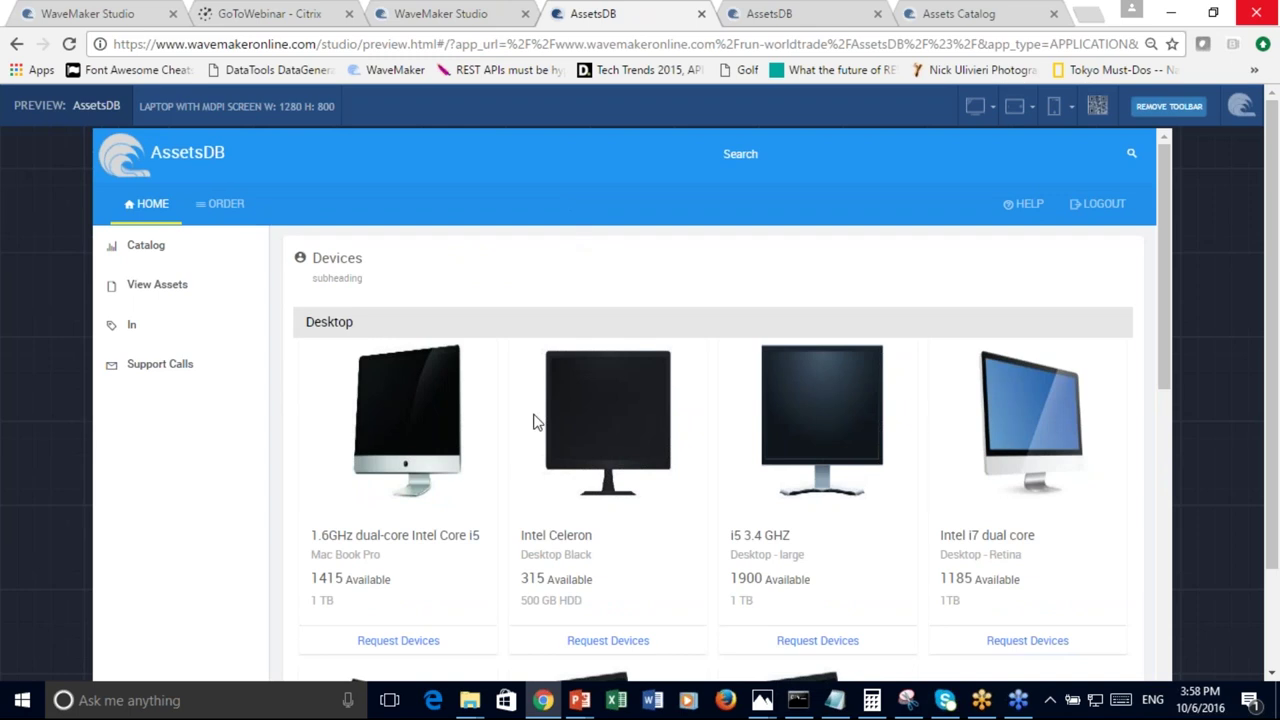
scroll(463, 486, "down", 1)
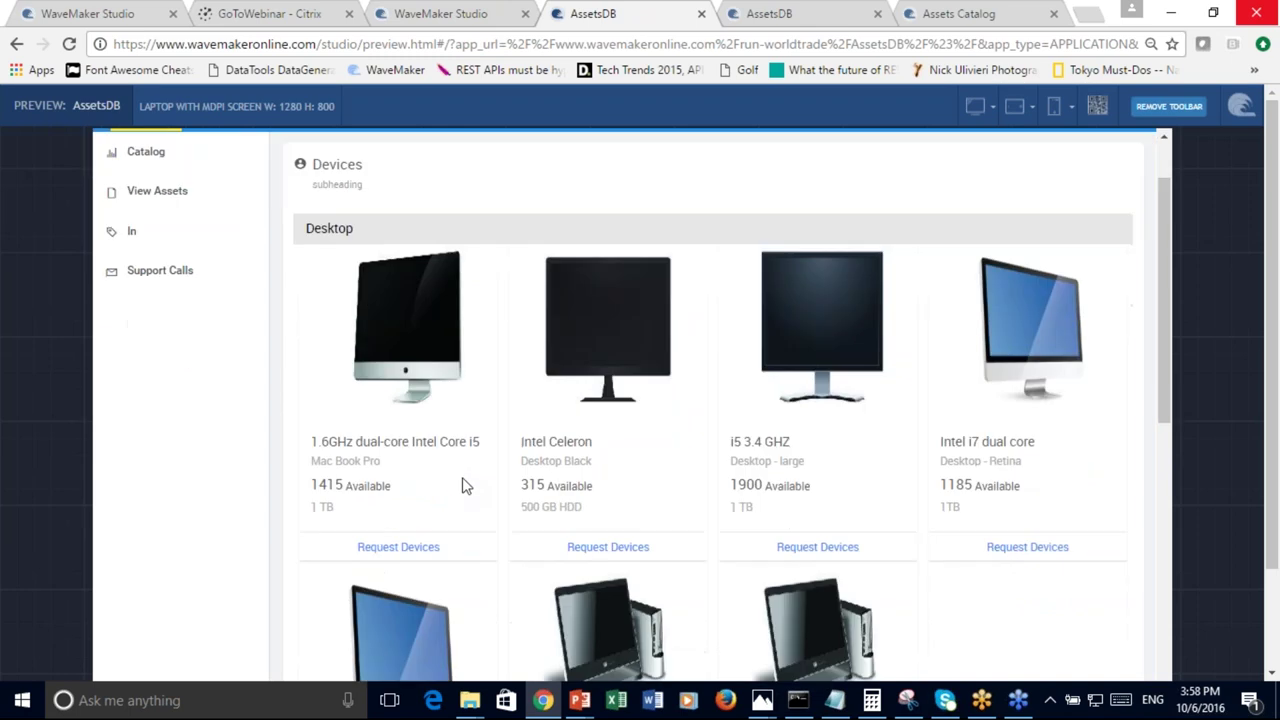
scroll(465, 480, "down", 8)
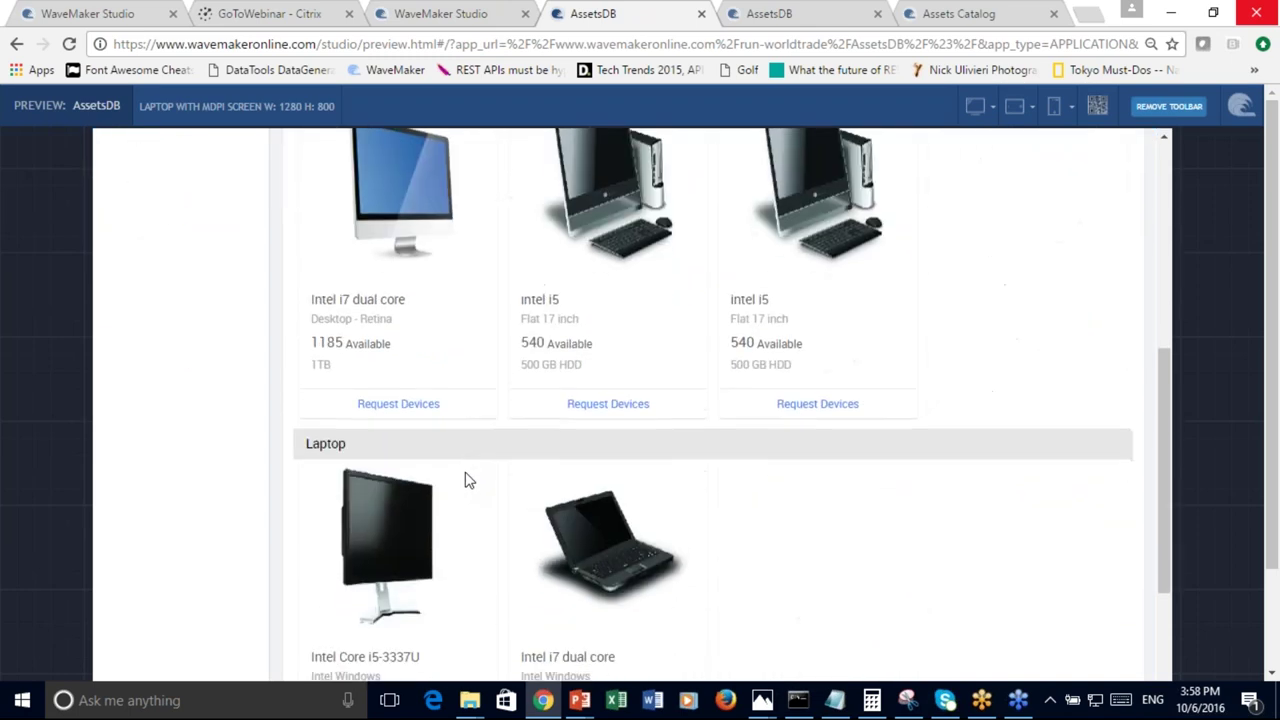
scroll(471, 477, "up", 10)
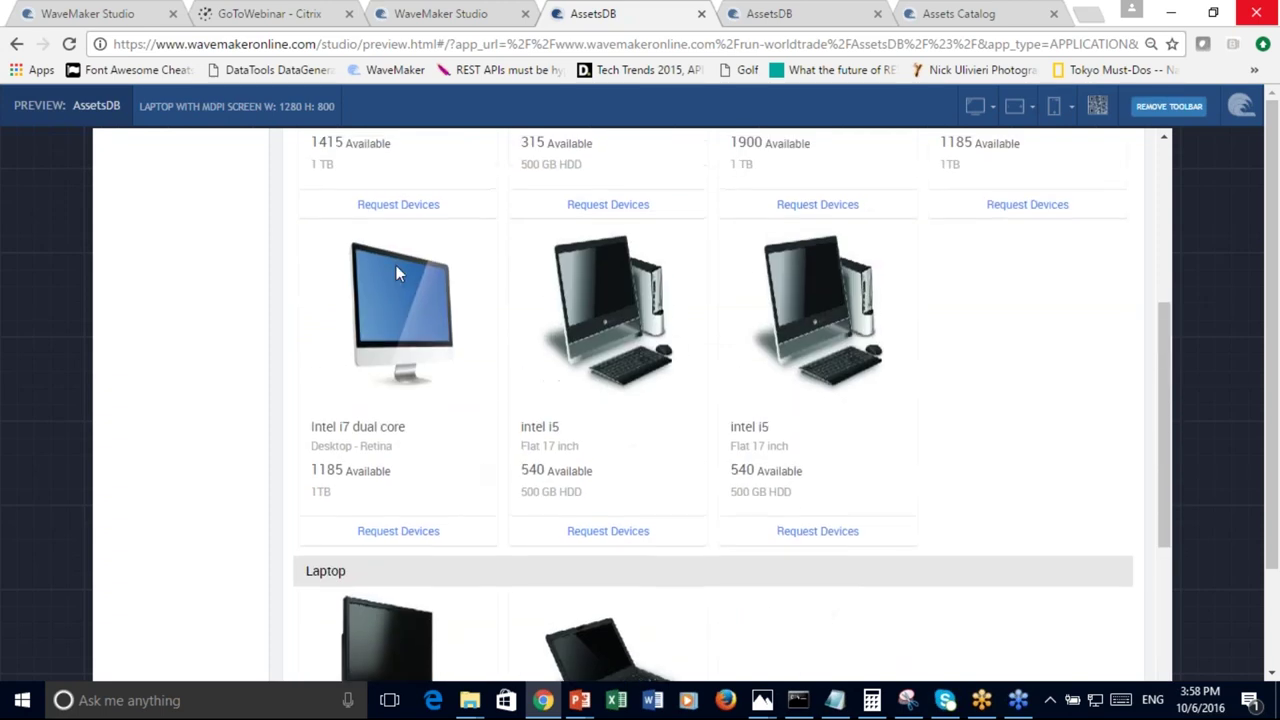
scroll(380, 300, "up", 1)
scroll(350, 323, "down", 2)
scroll(360, 290, "down", 8)
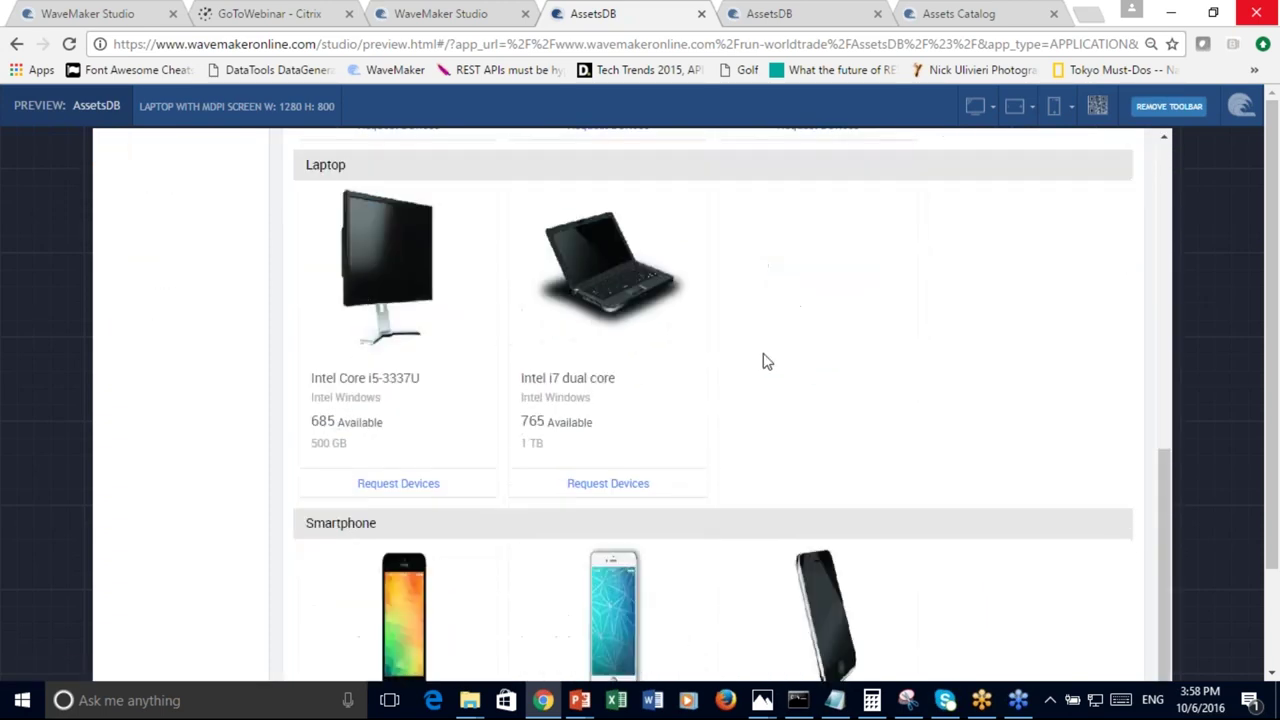
scroll(763, 364, "down", 2)
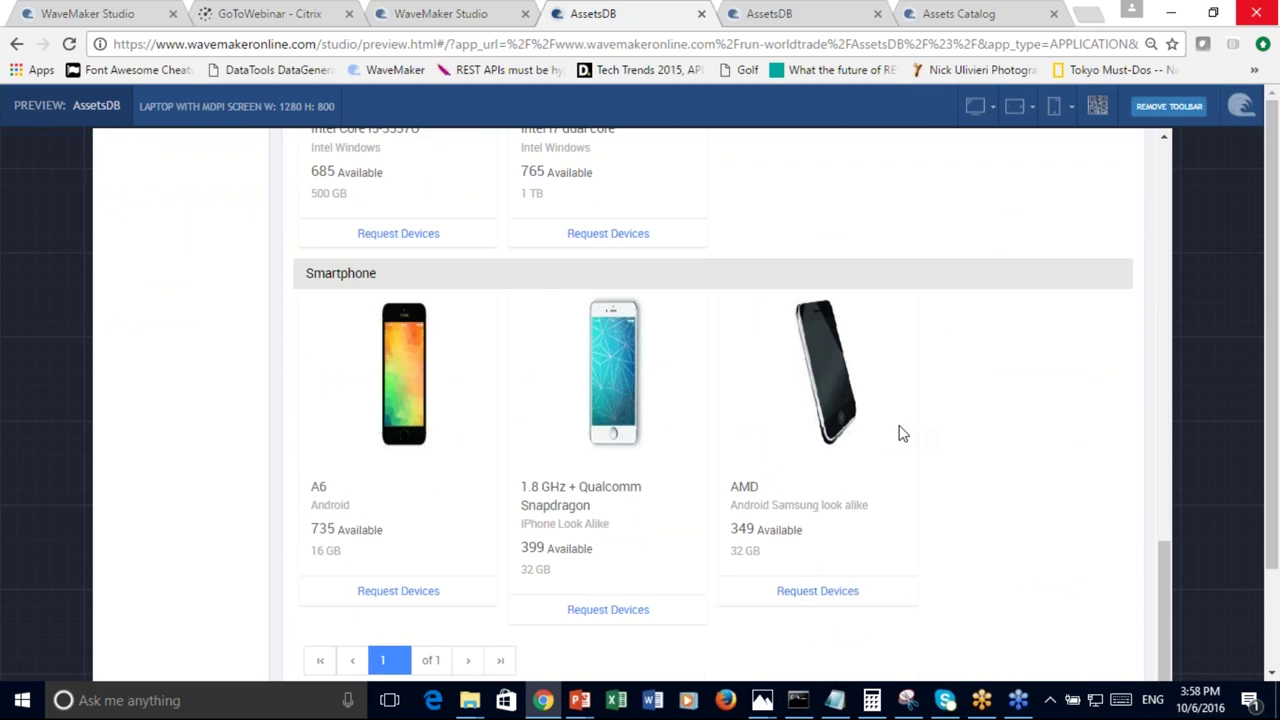
scroll(697, 505, "up", 10)
scroll(698, 502, "down", 2)
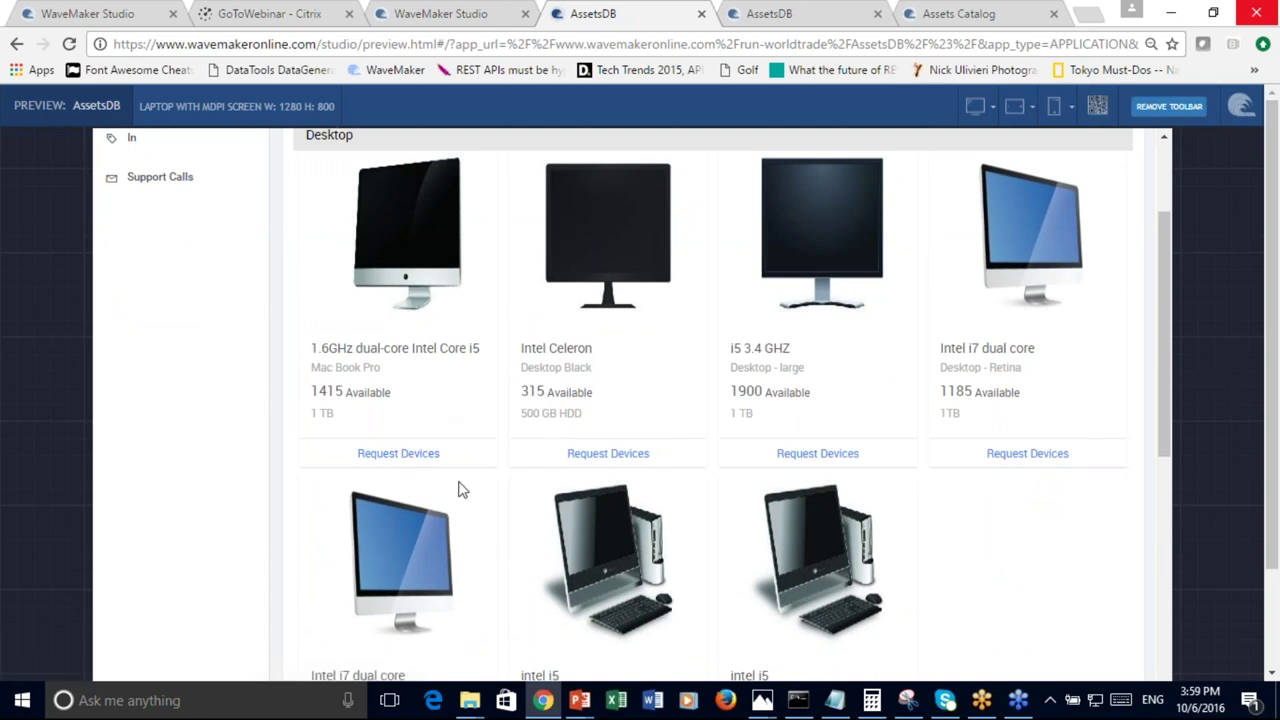
scroll(486, 466, "up", 2)
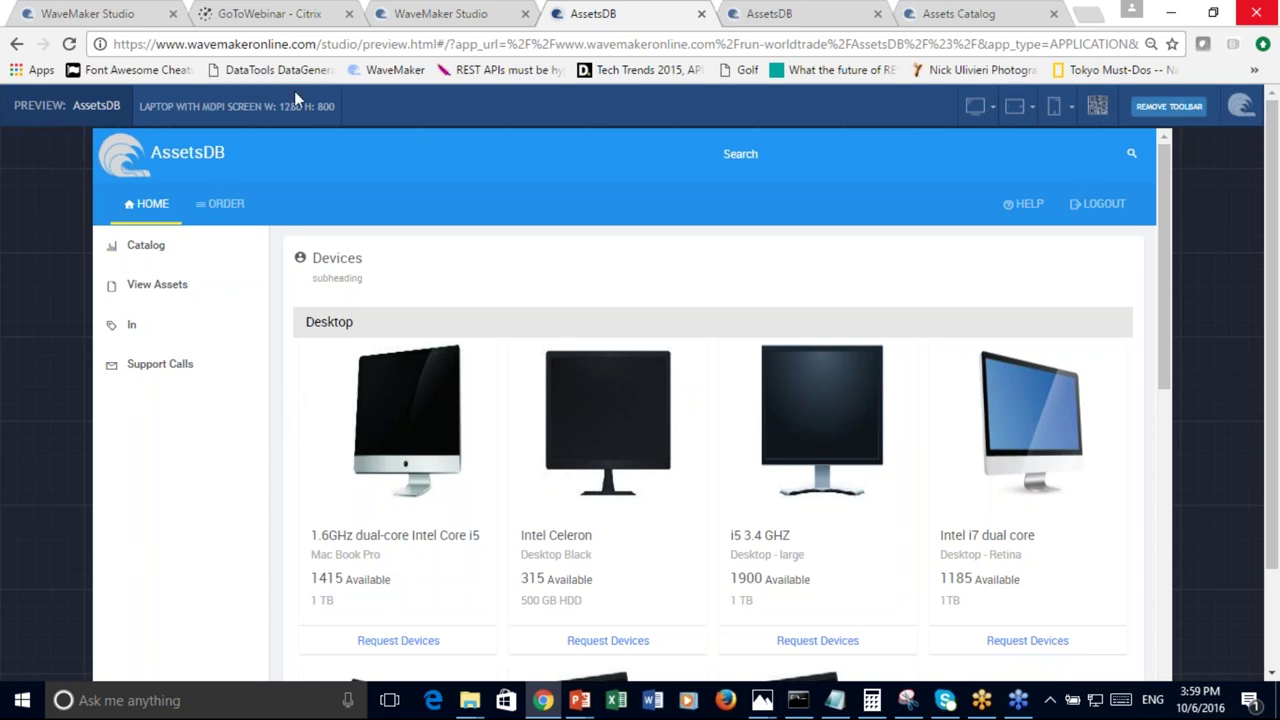
Step: Switch back to the WaveMaker Studio tab showing the Main page designer
left_click(452, 16)
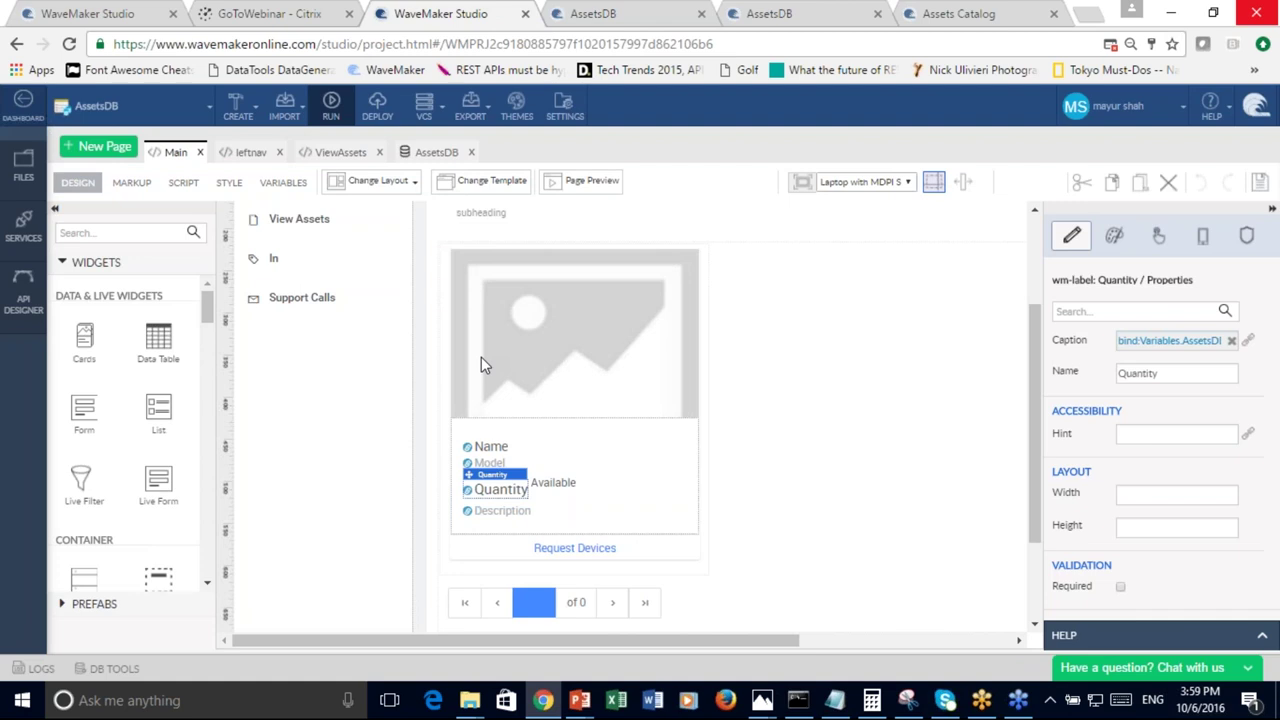
Step: Start the WaveMaker Webinar slide show from the demo slide and advance to 'Open, Extensible, Best of Breed'
key("alt+Tab")
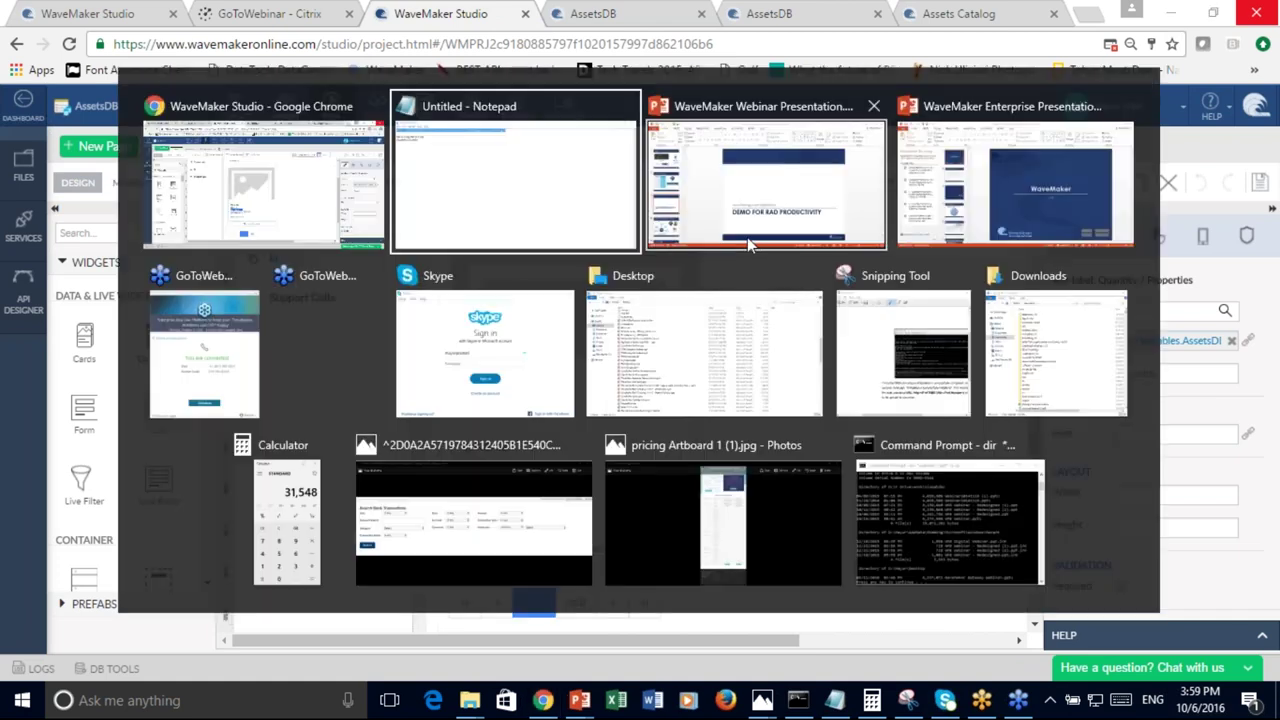
left_click(746, 245)
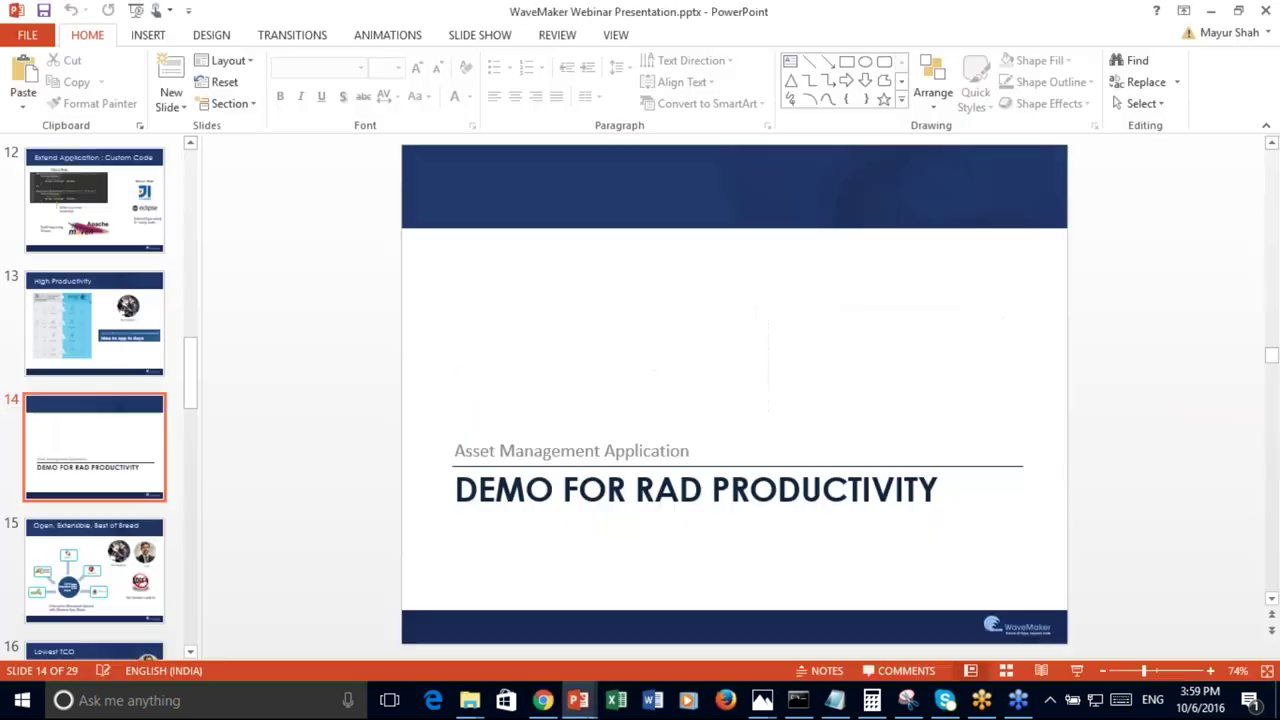
left_click(1076, 671)
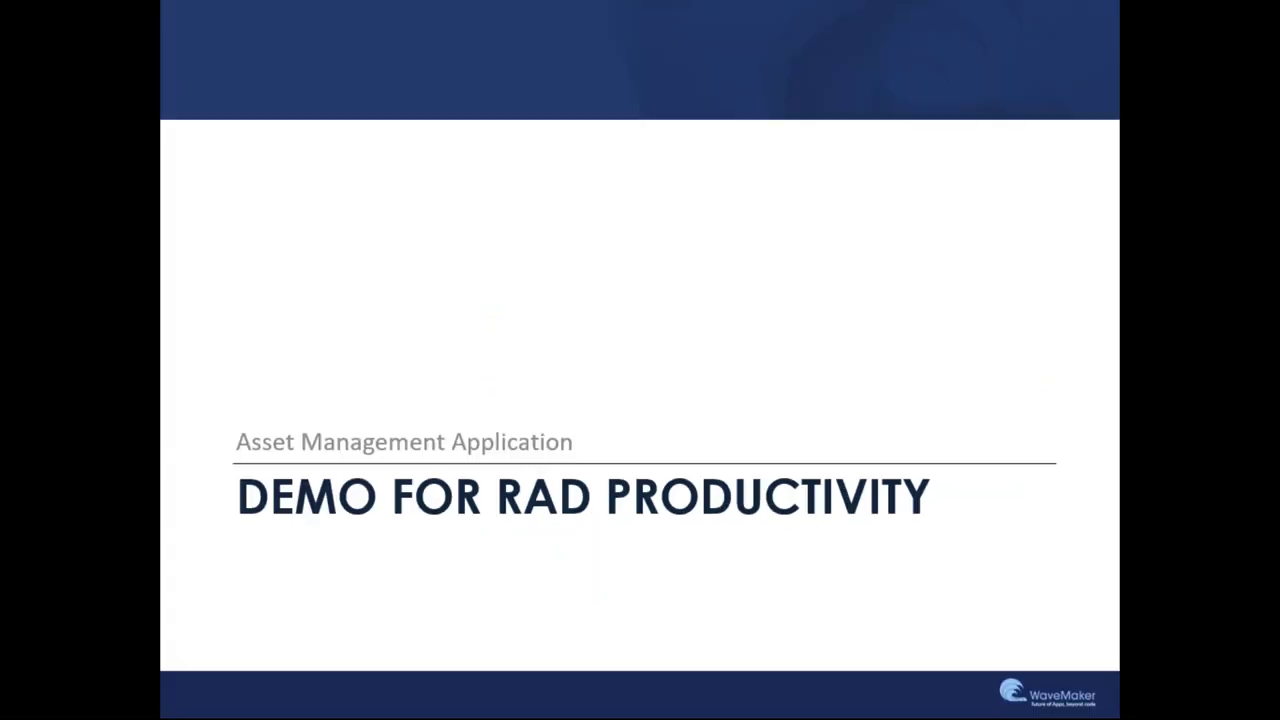
key("Right")
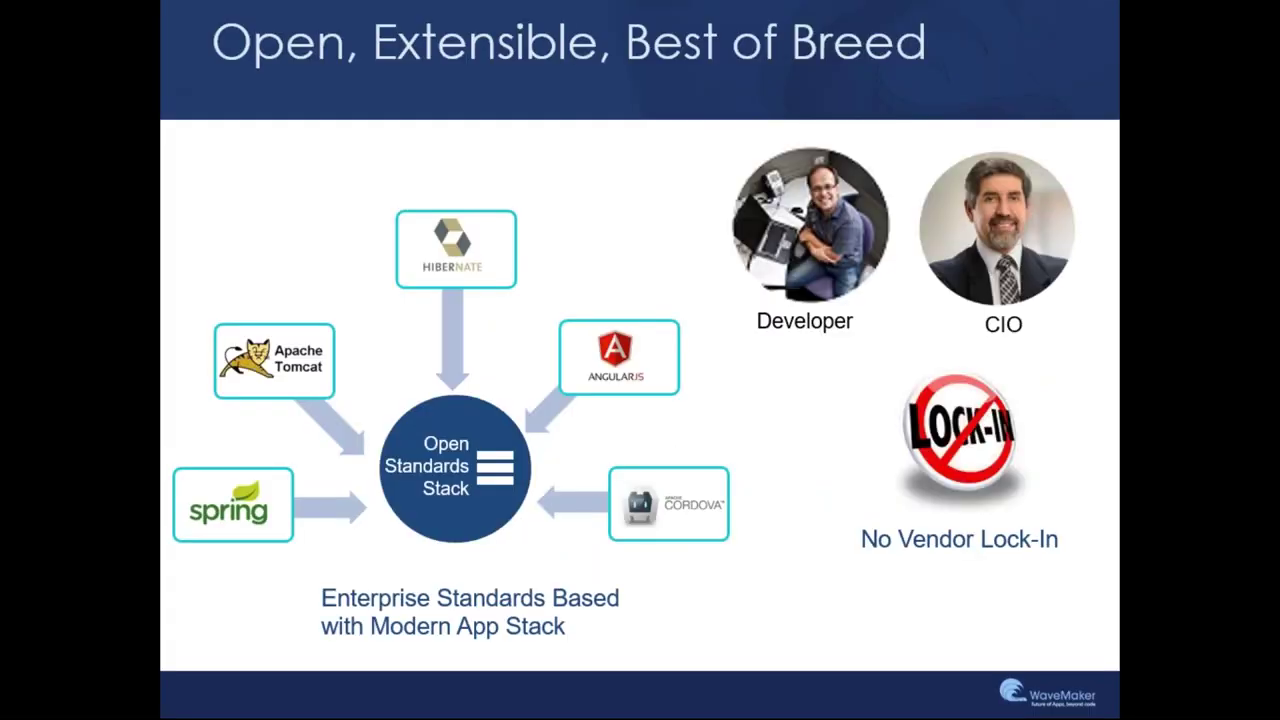
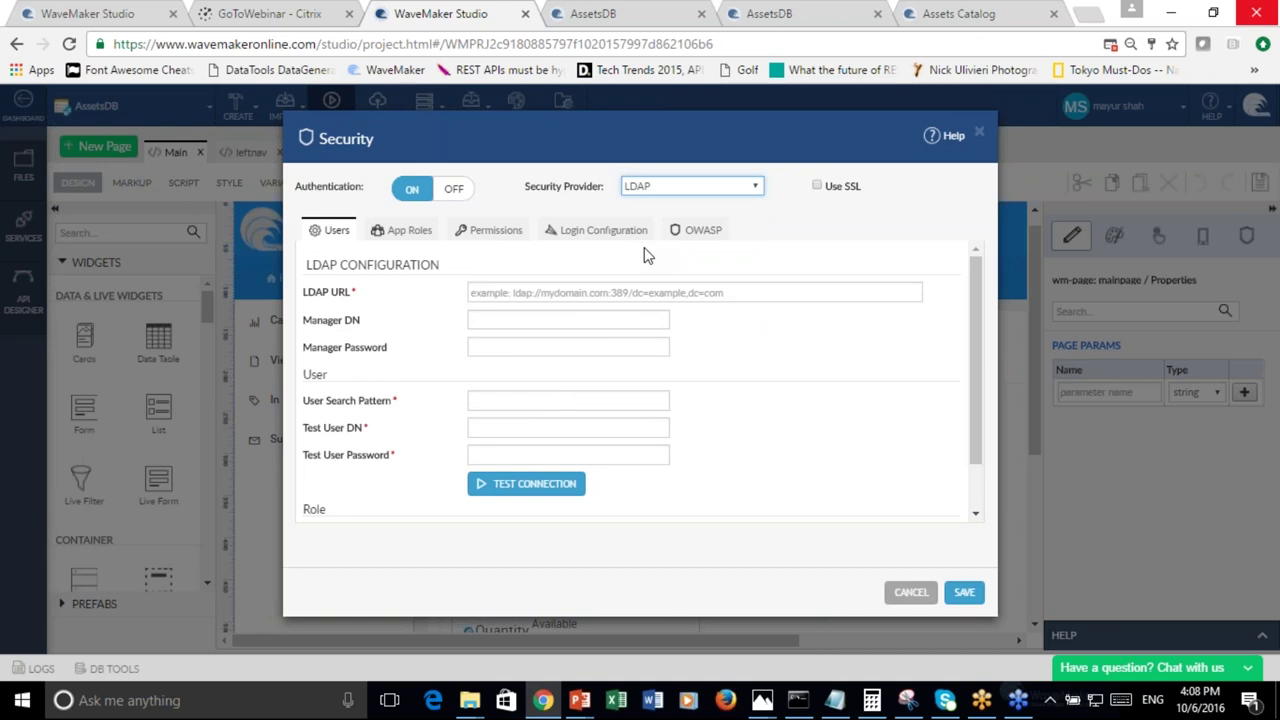
Step: Try Active Directory, then CAS, and finally set Demo as the security provider
left_click(697, 190)
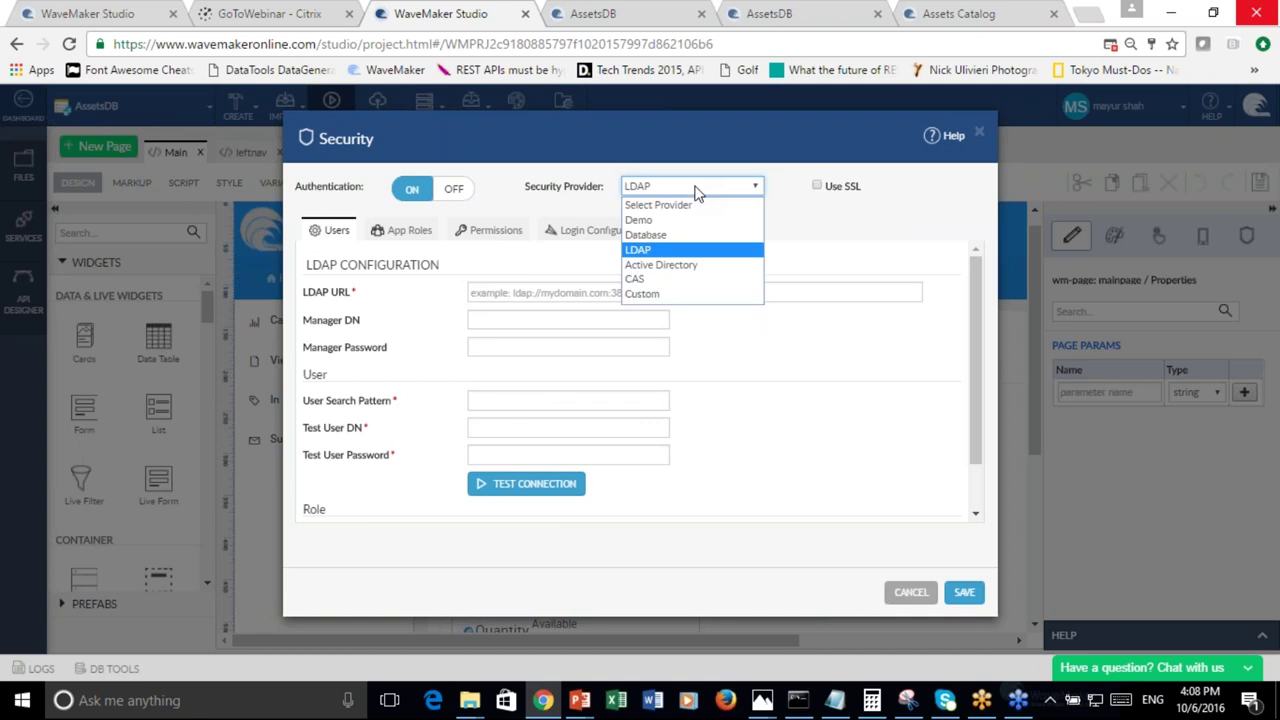
left_click(680, 265)
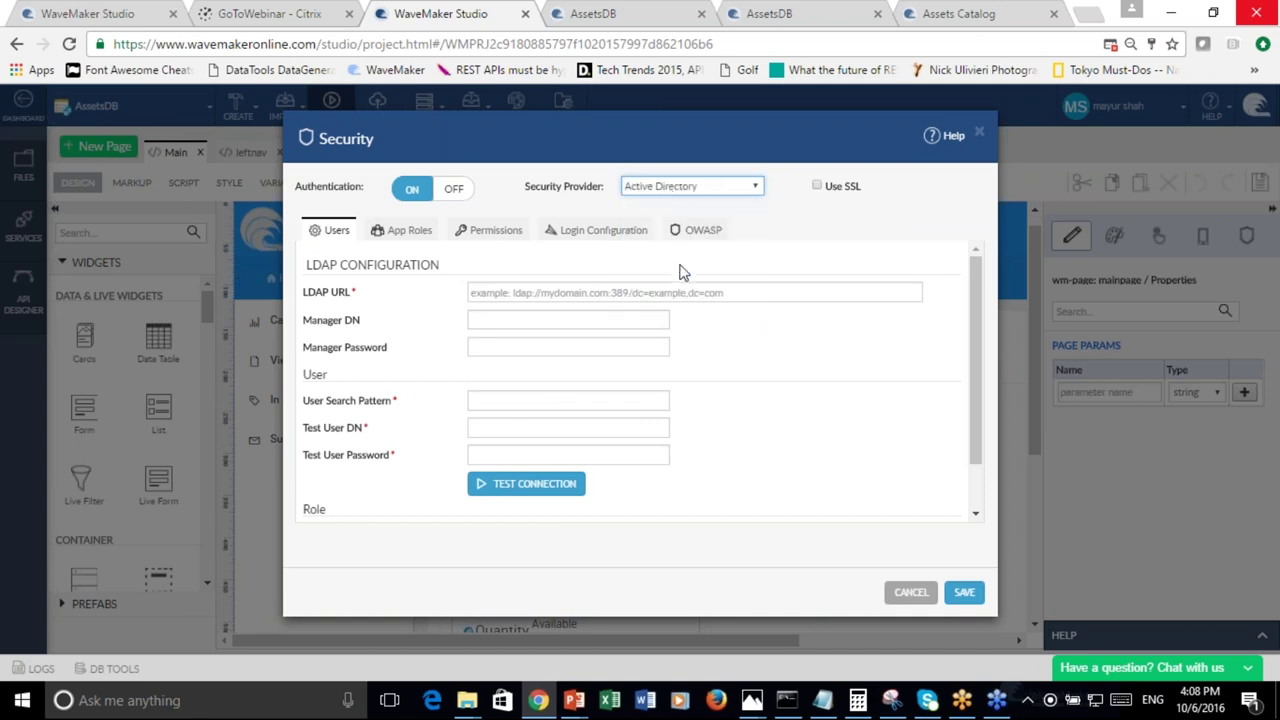
left_click(669, 187)
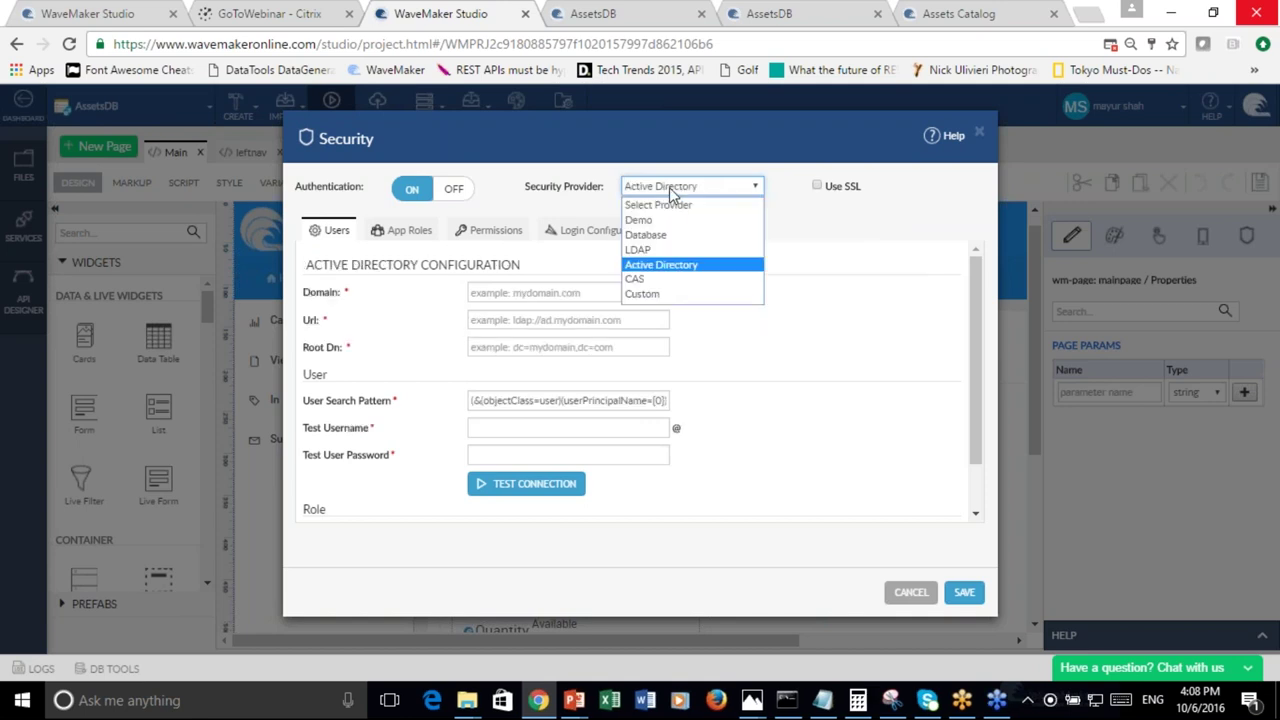
left_click(670, 281)
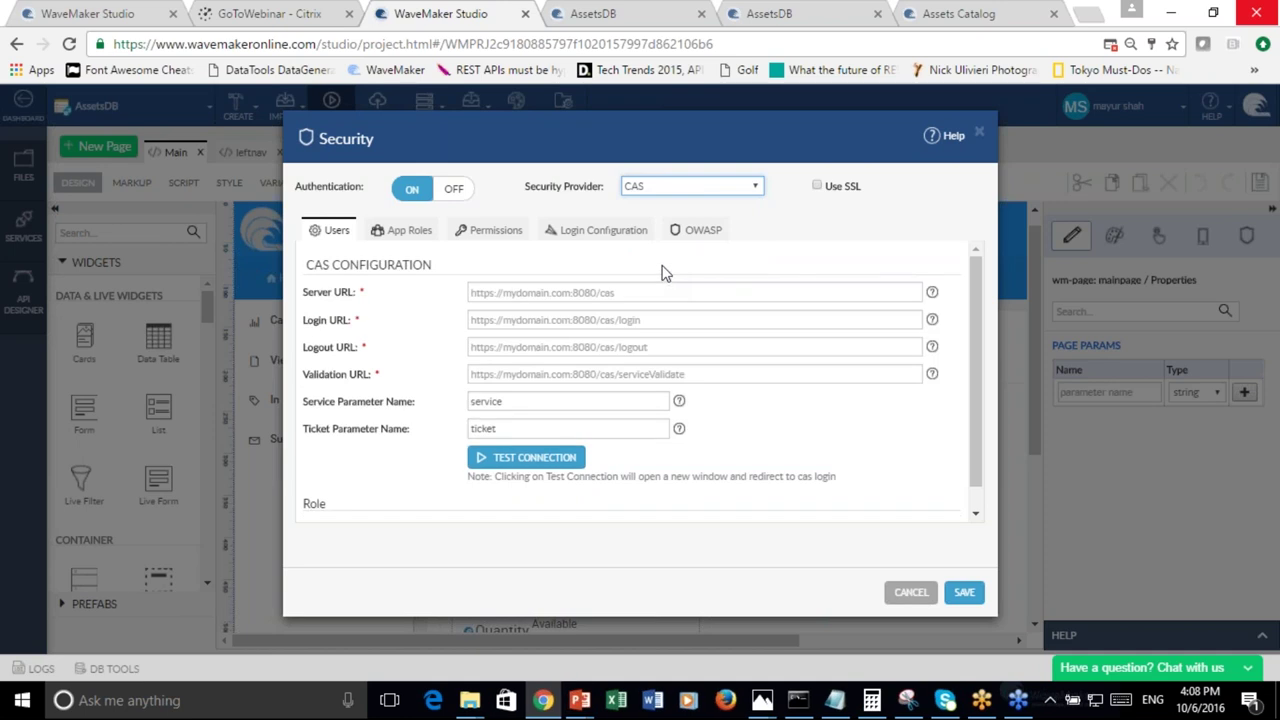
left_click(656, 189)
left_click(640, 219)
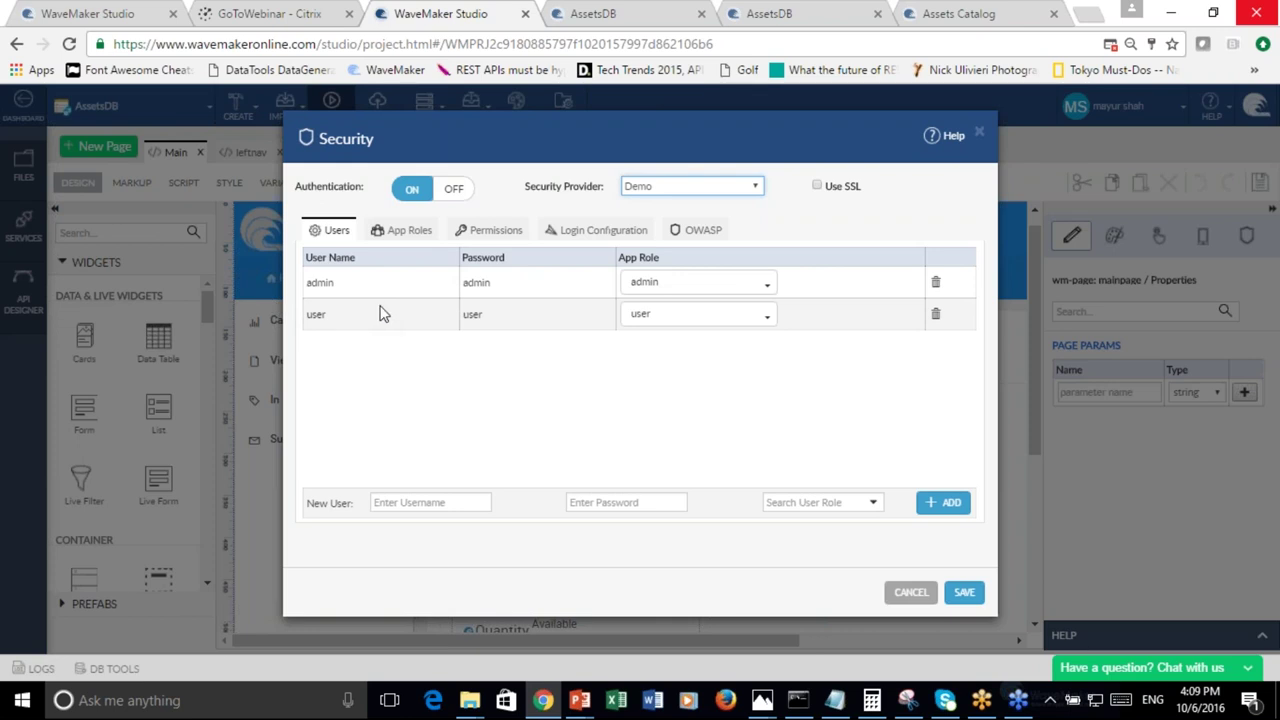
Step: Under Web Resources, leave Main unchanged and set ViewAssets' access level to the admin role
left_click(490, 235)
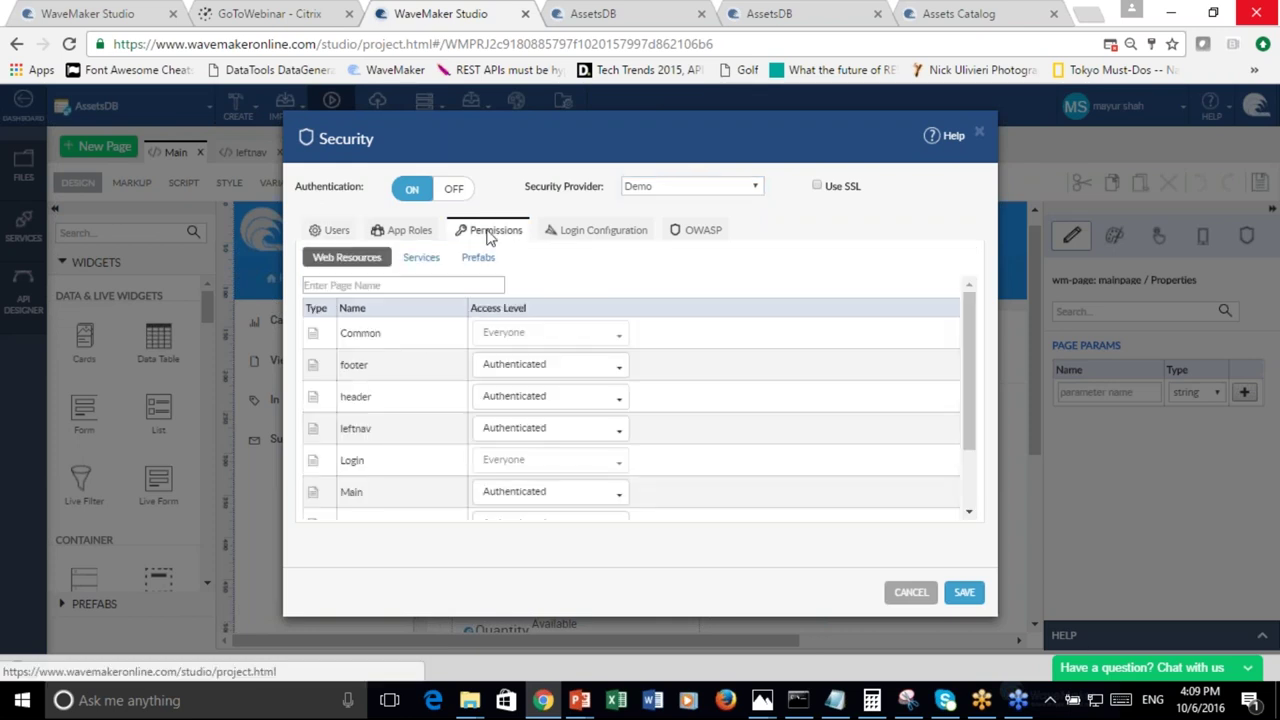
scroll(646, 363, "down", 2)
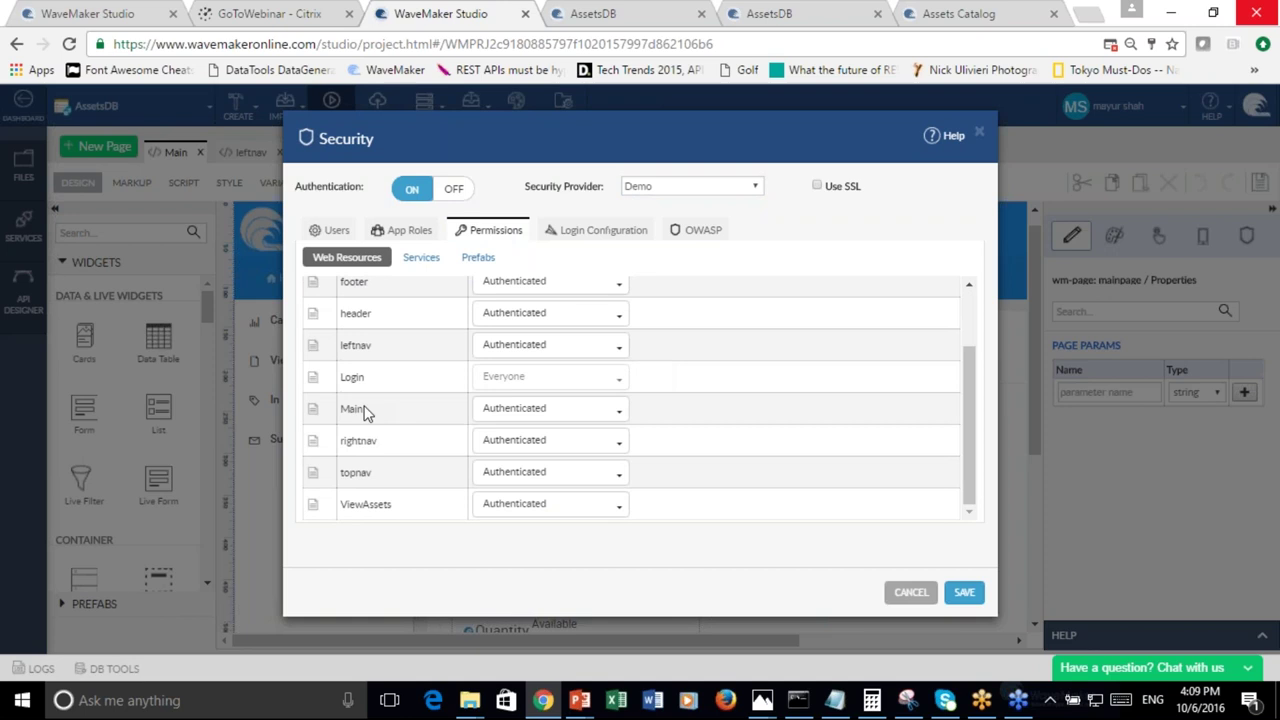
left_click(515, 410)
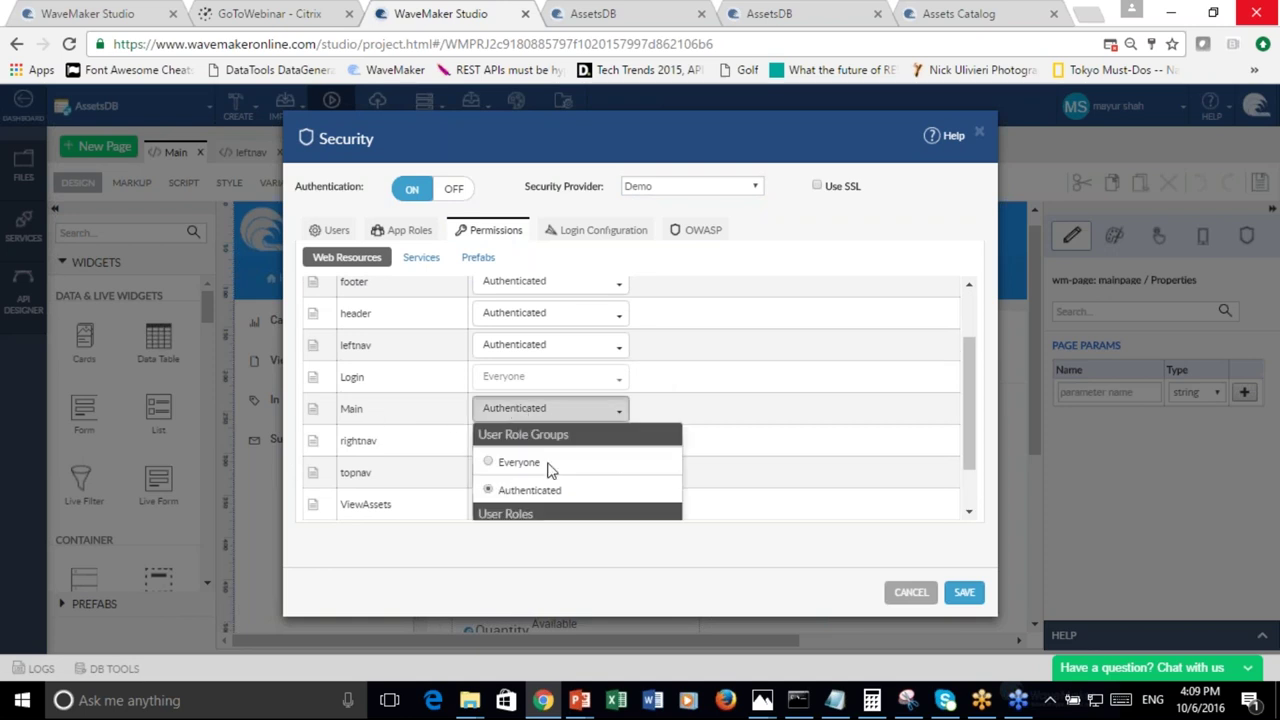
scroll(514, 463, "down", 1)
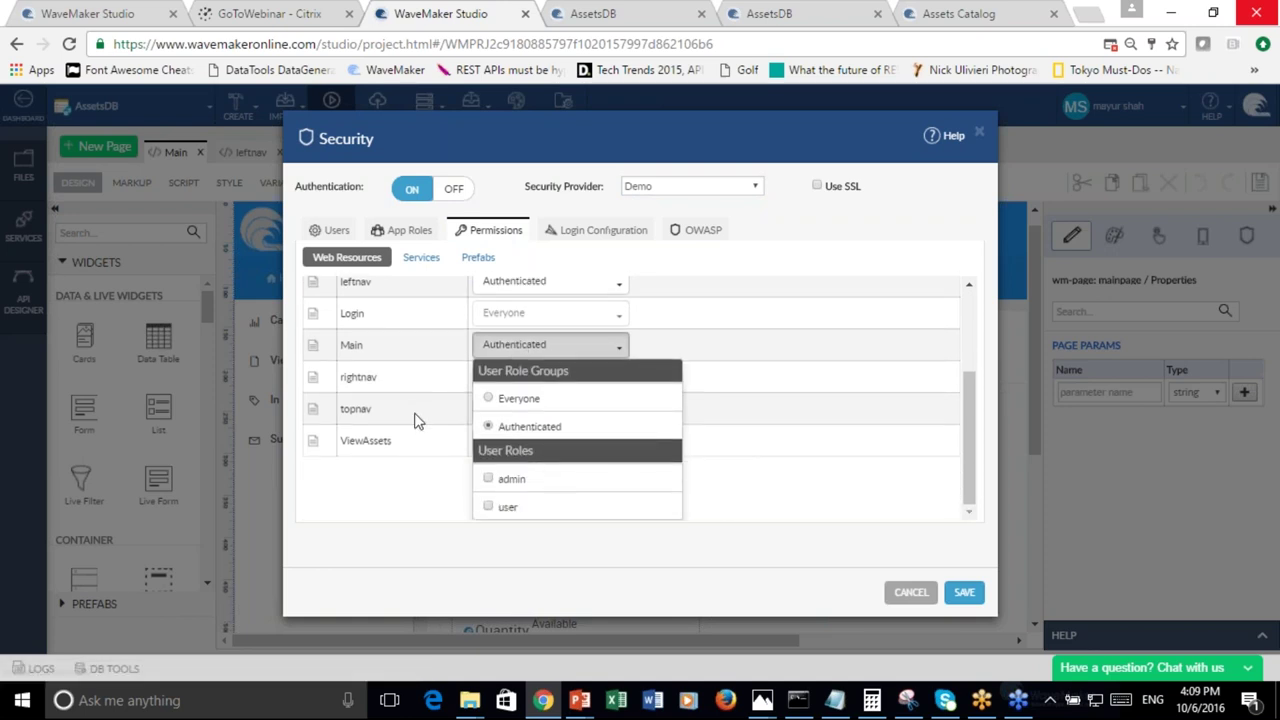
left_click(404, 507)
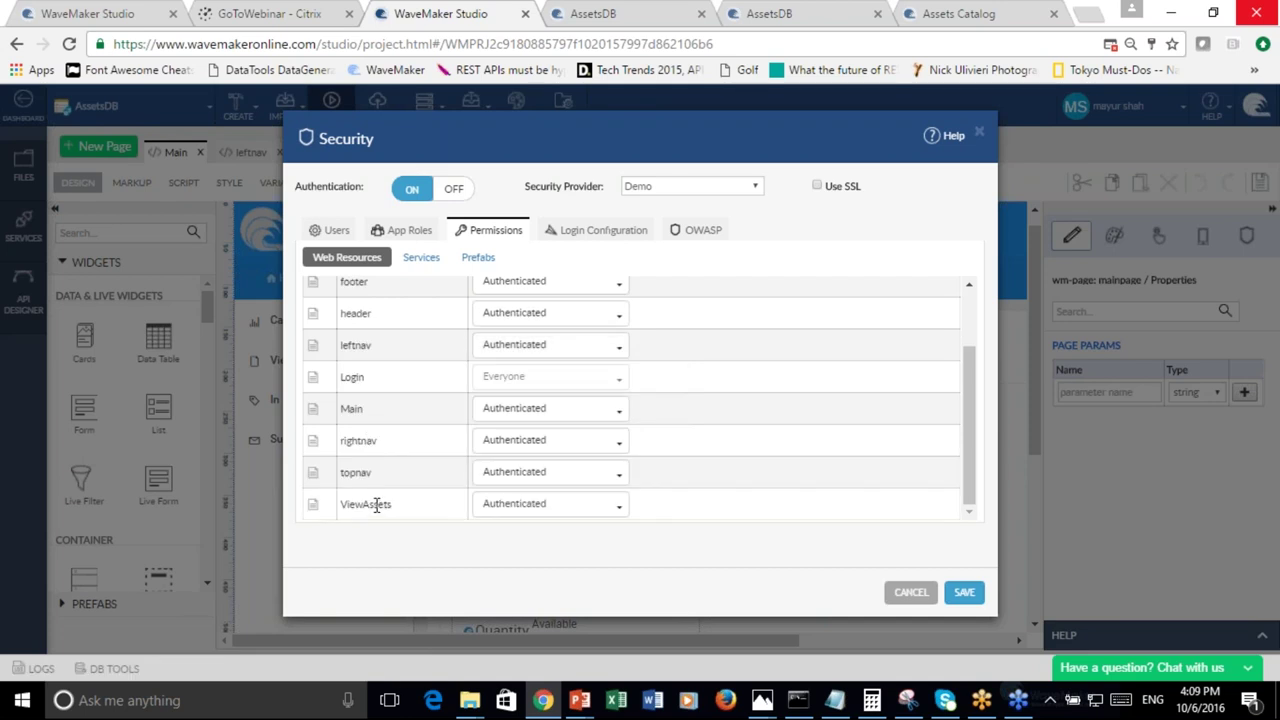
left_click(585, 510)
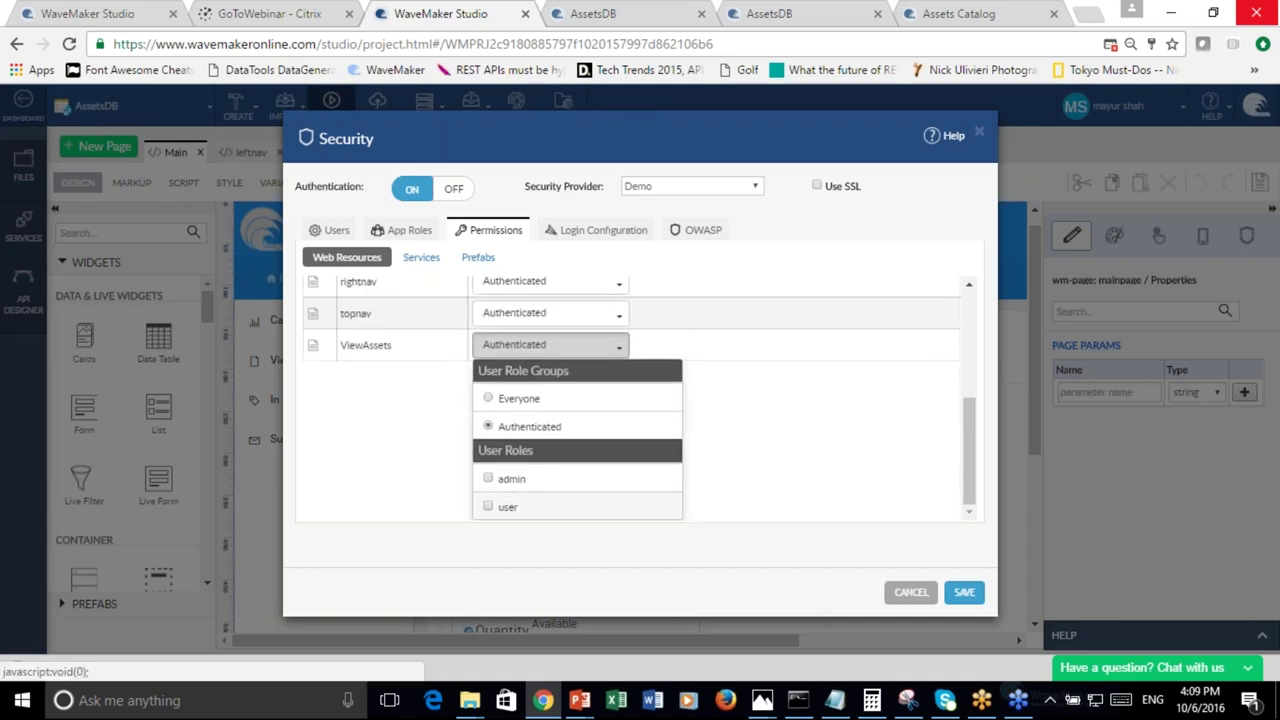
left_click(487, 479)
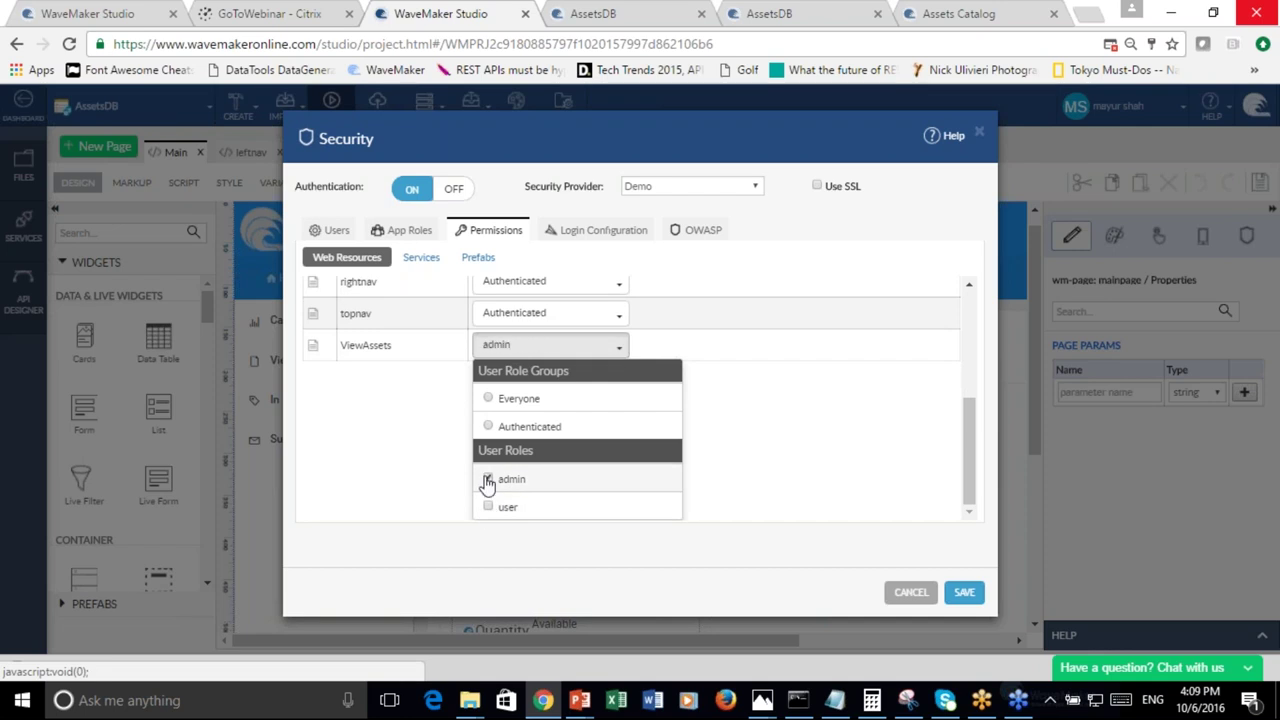
left_click(394, 406)
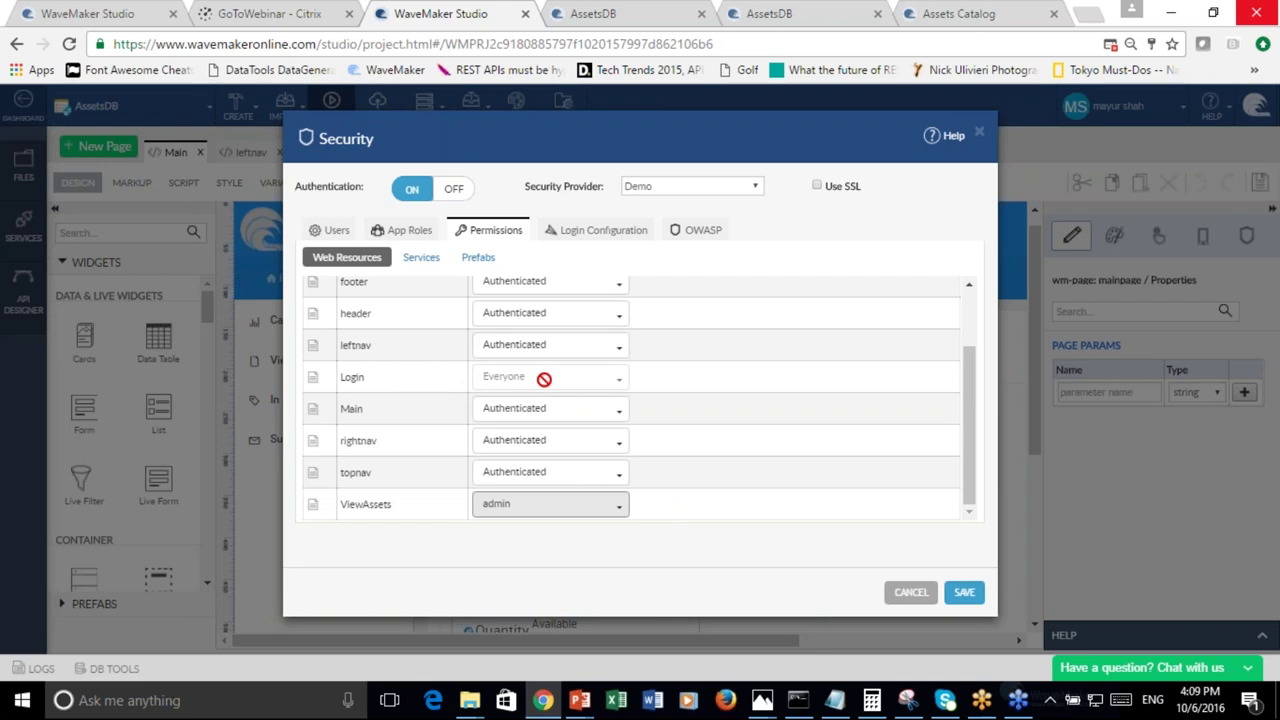
left_click(602, 239)
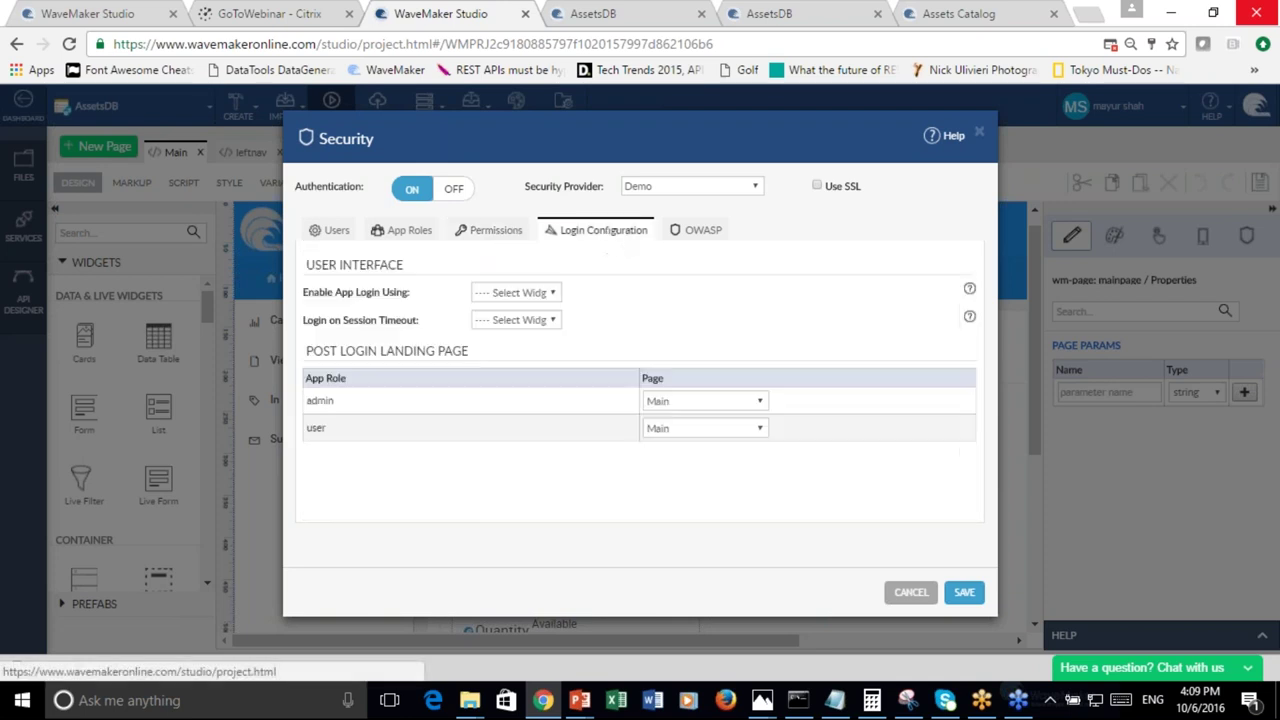
Step: Under Permissions > Services, expand AssetsDB to check its access level, save, and close the Security dialog
left_click(492, 236)
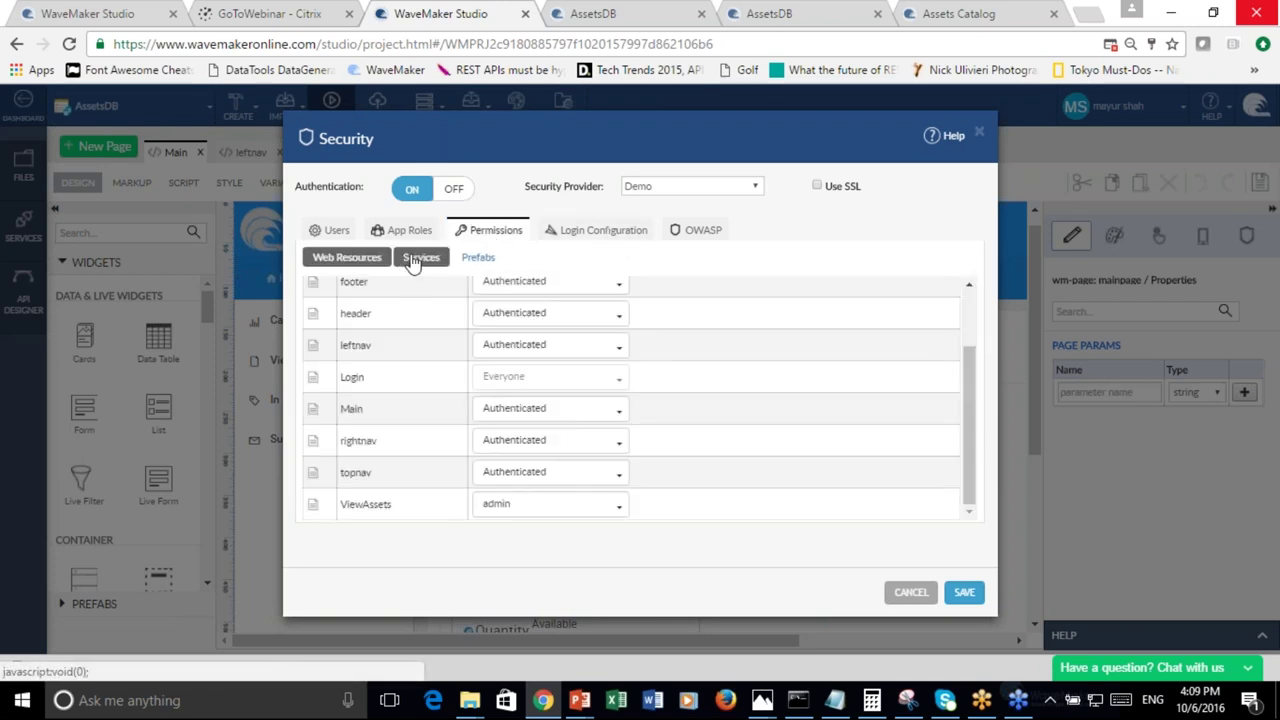
left_click(414, 260)
left_click(350, 325)
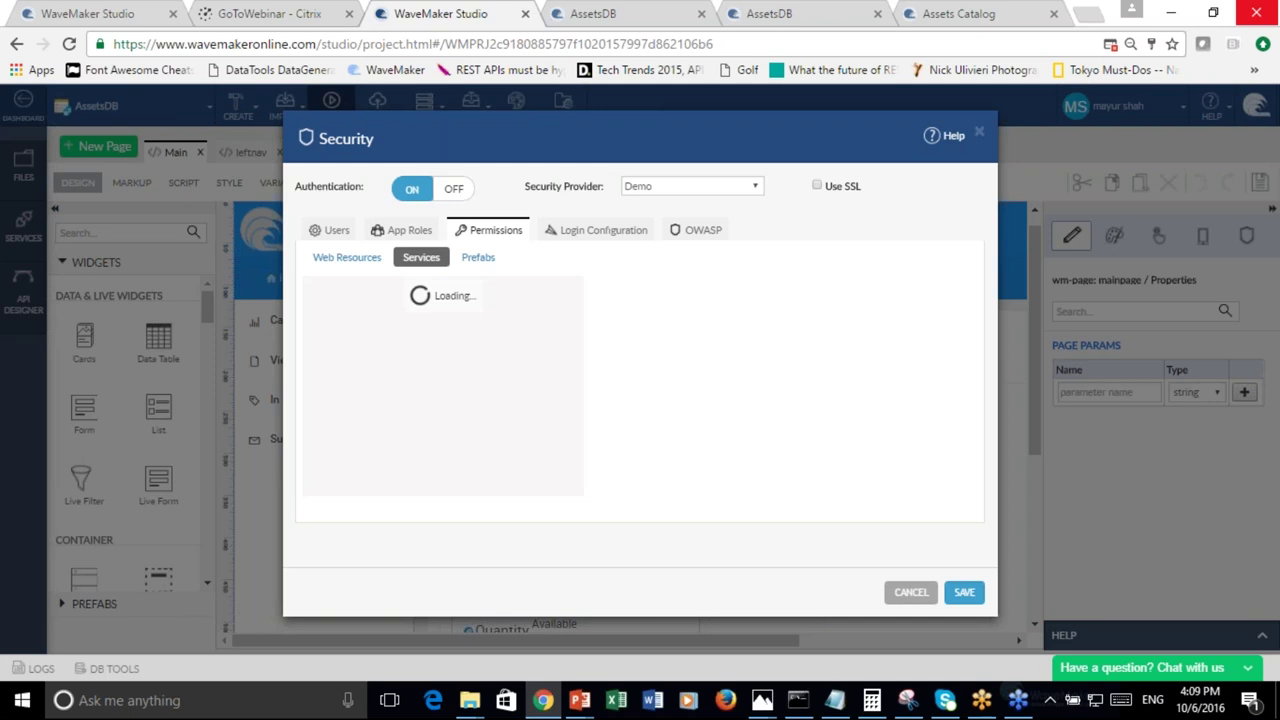
left_click(326, 325)
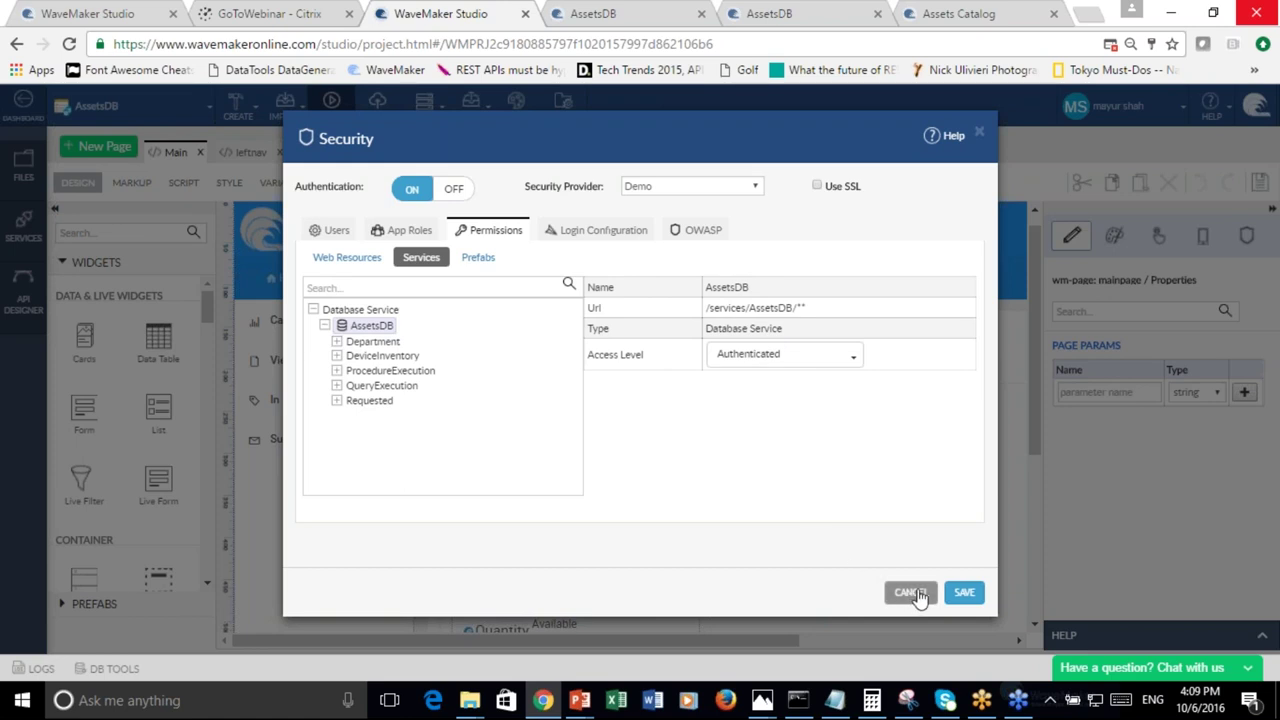
left_click(964, 594)
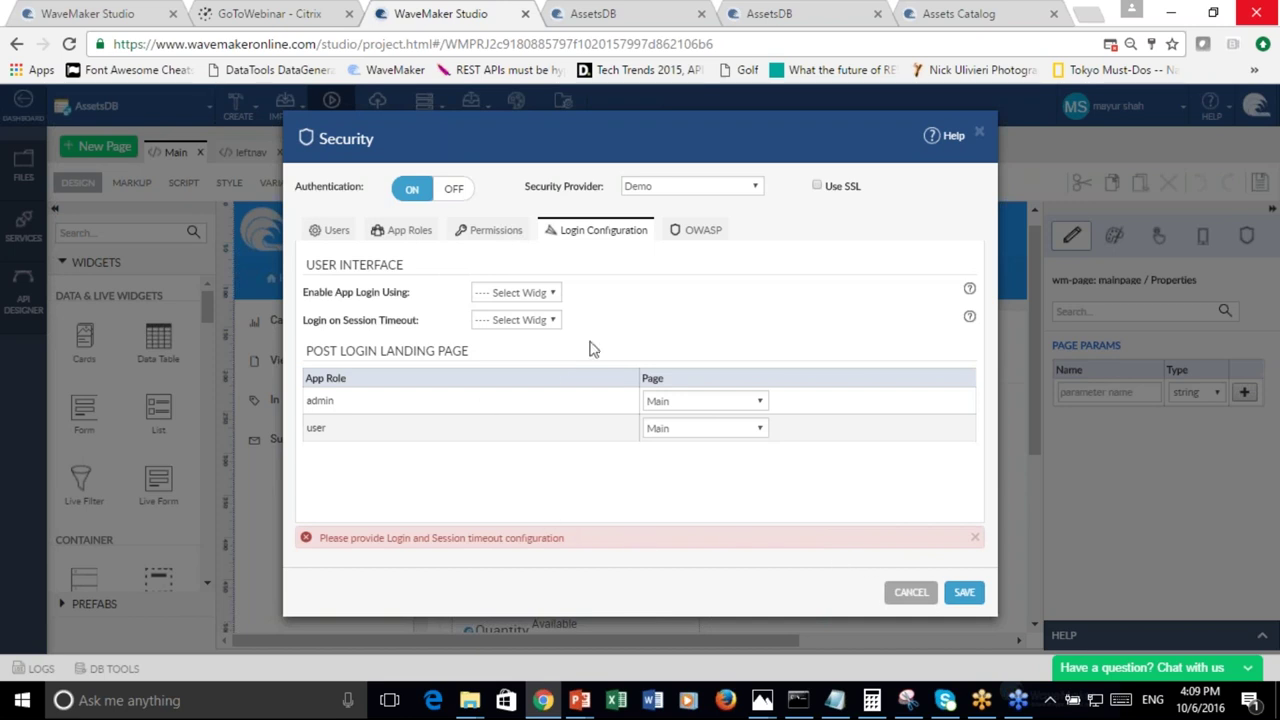
left_click(897, 595)
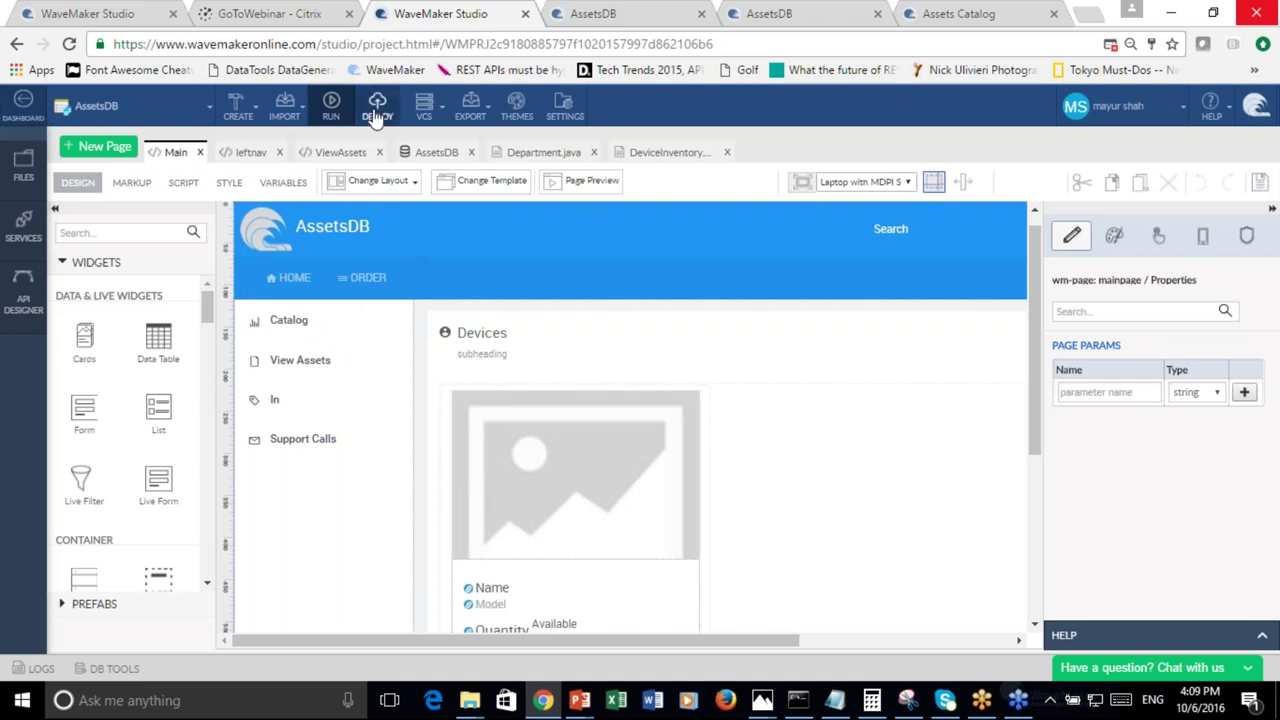
left_click(23, 225)
Step: Browse the Database Service's ProcedureExecution, QueryExecution and Requested endpoints with a widened view, then collapse the core APIs list
left_click(23, 232)
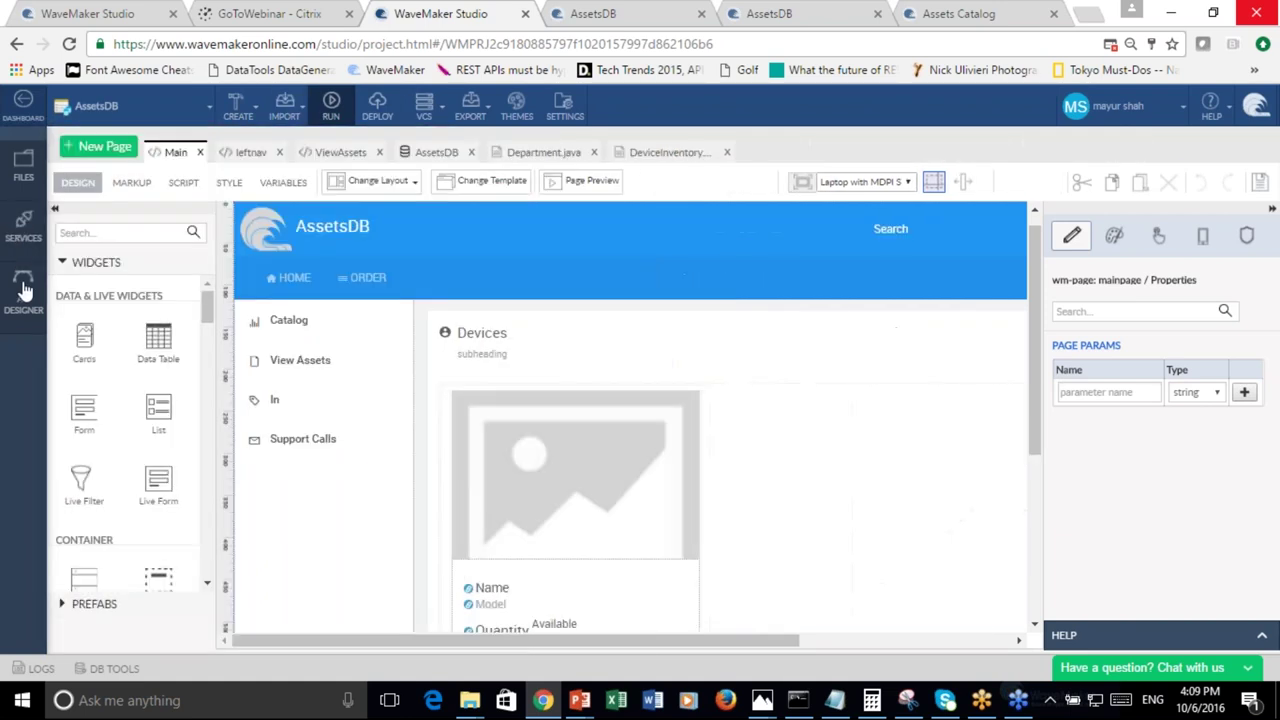
left_click(23, 295)
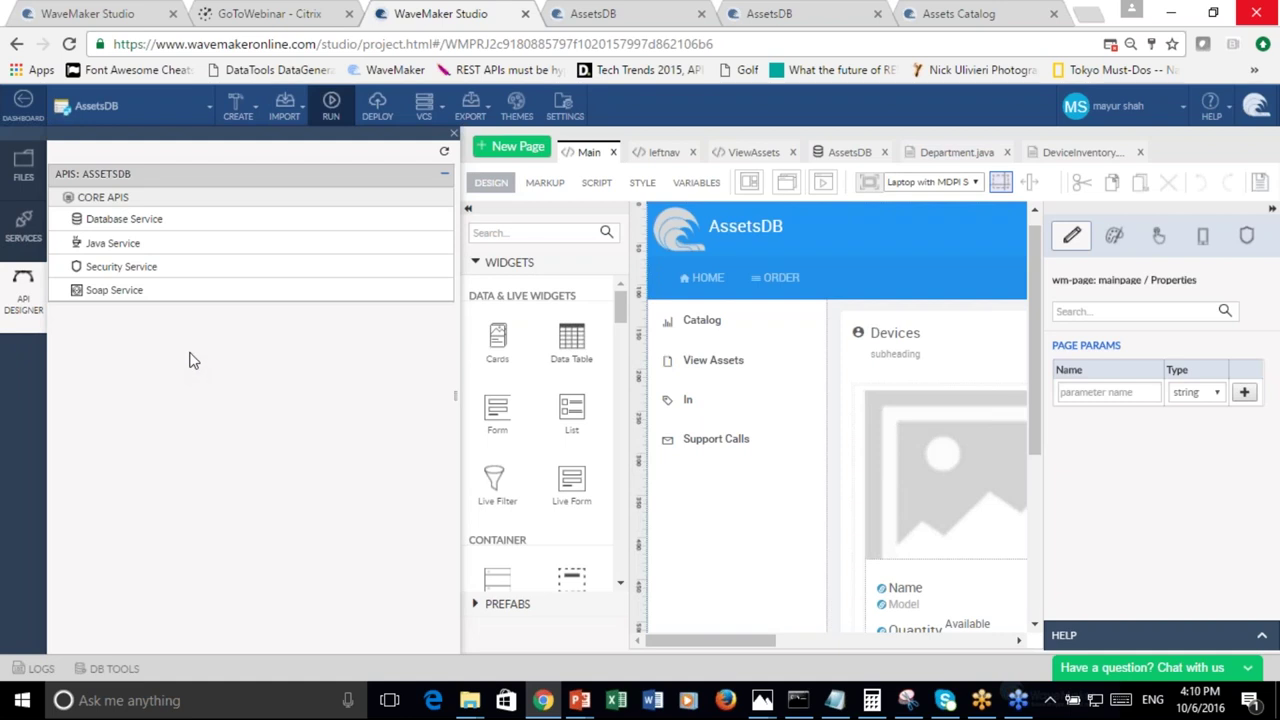
left_click(116, 224)
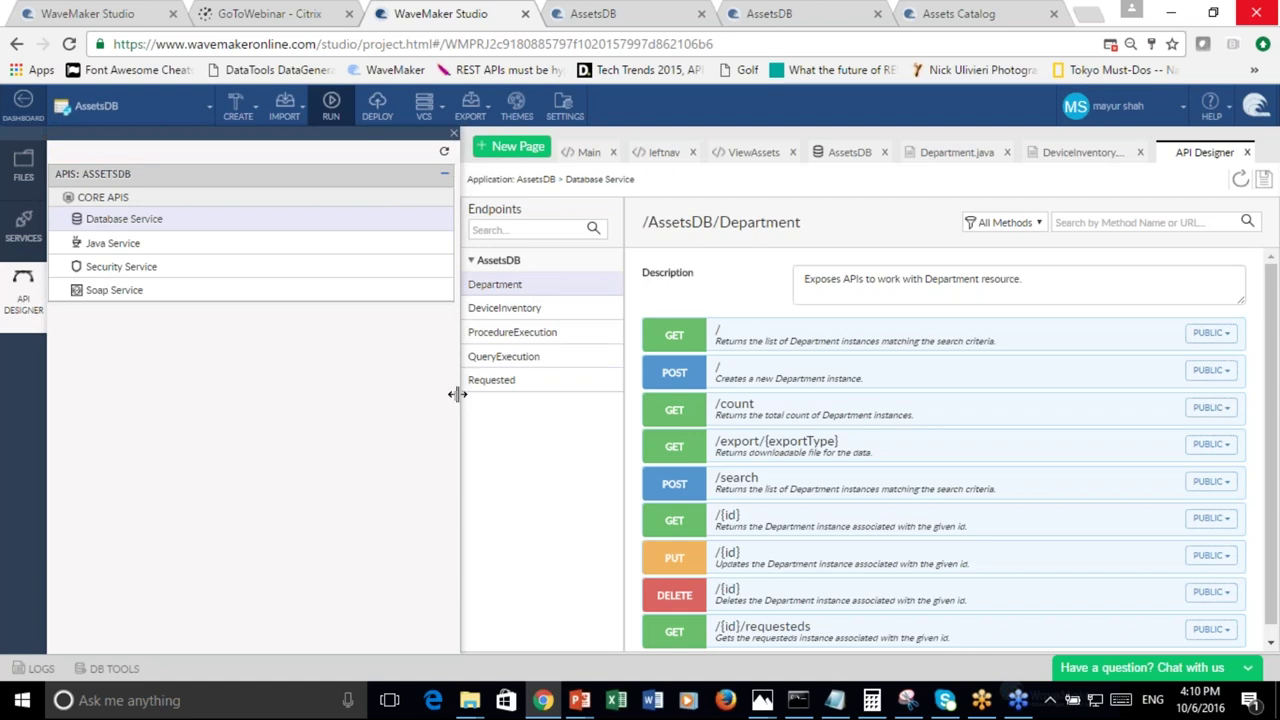
left_click_drag(456, 394, 211, 394)
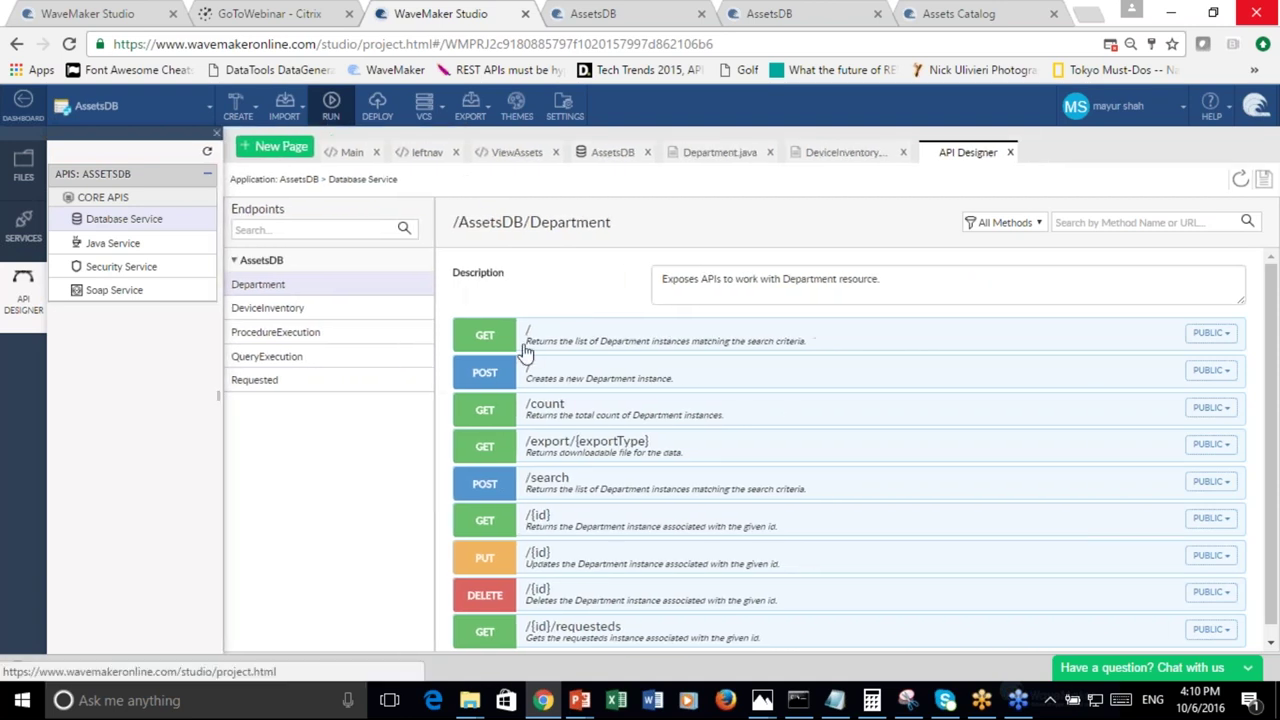
left_click(296, 332)
left_click(286, 358)
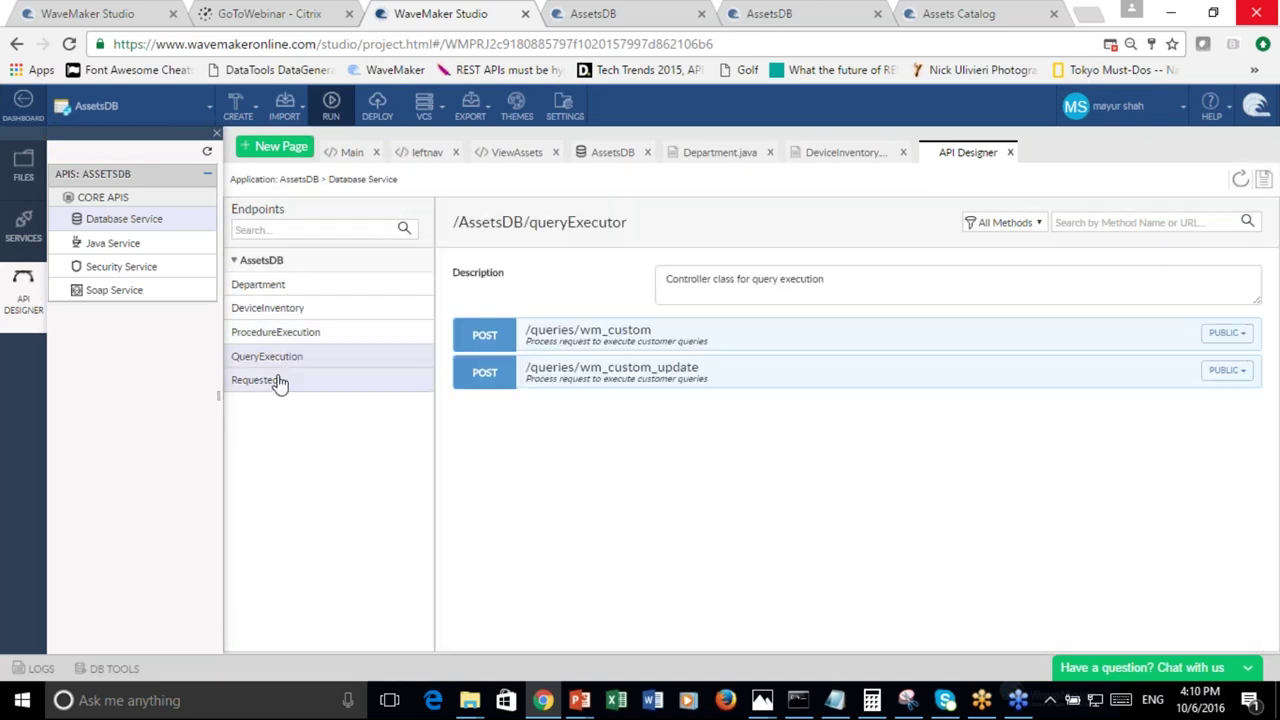
left_click(277, 381)
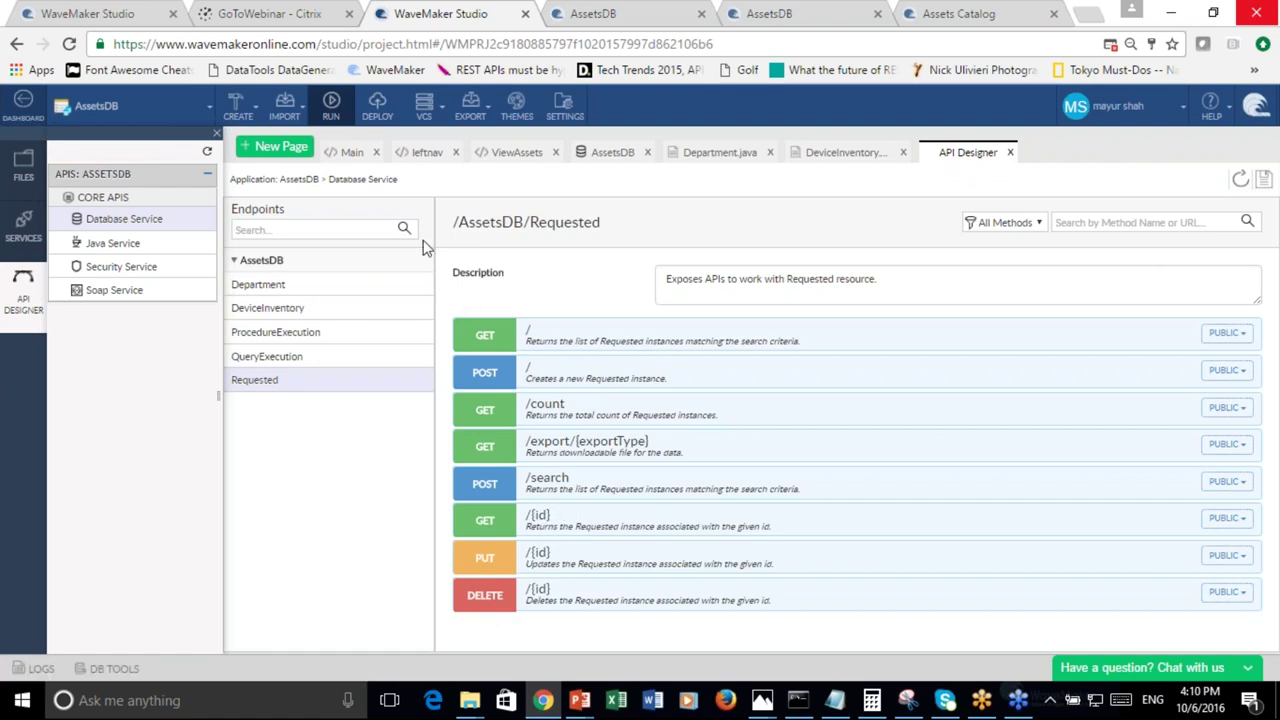
left_click(217, 134)
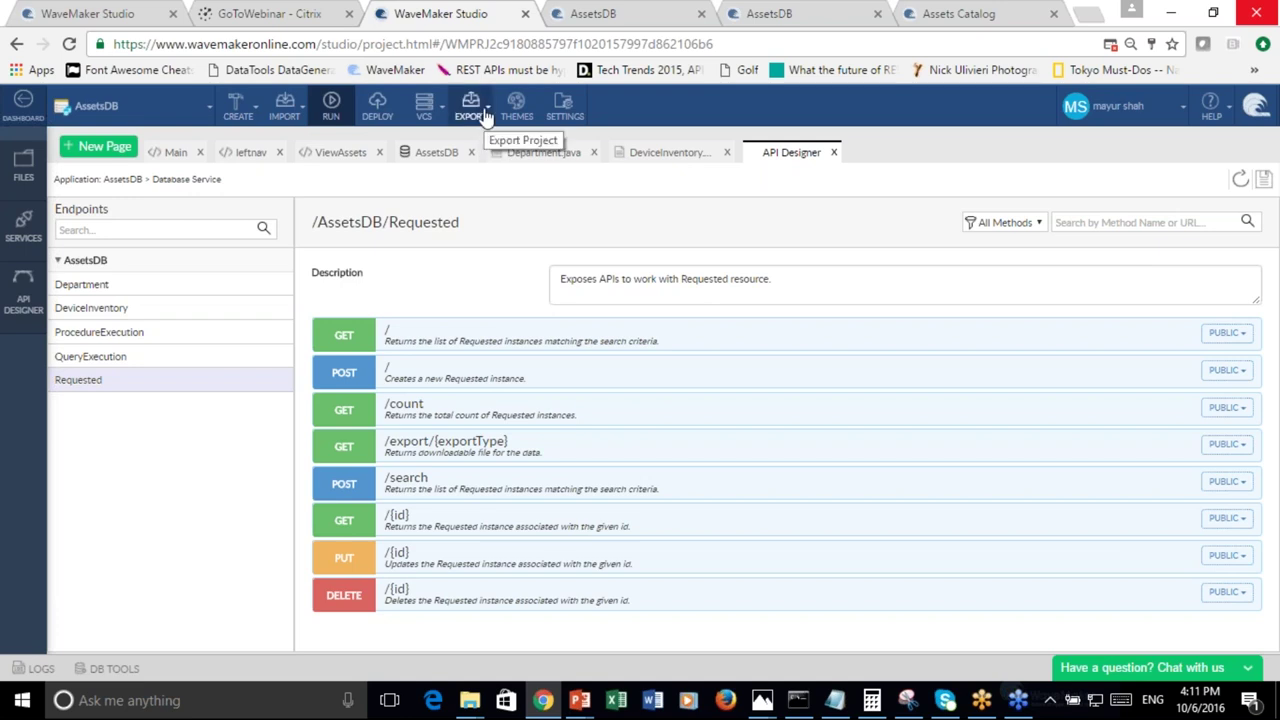
Step: Export via Project as ZIP, download AssetsDB_1.0.zip and show it in its folder
left_click(484, 116)
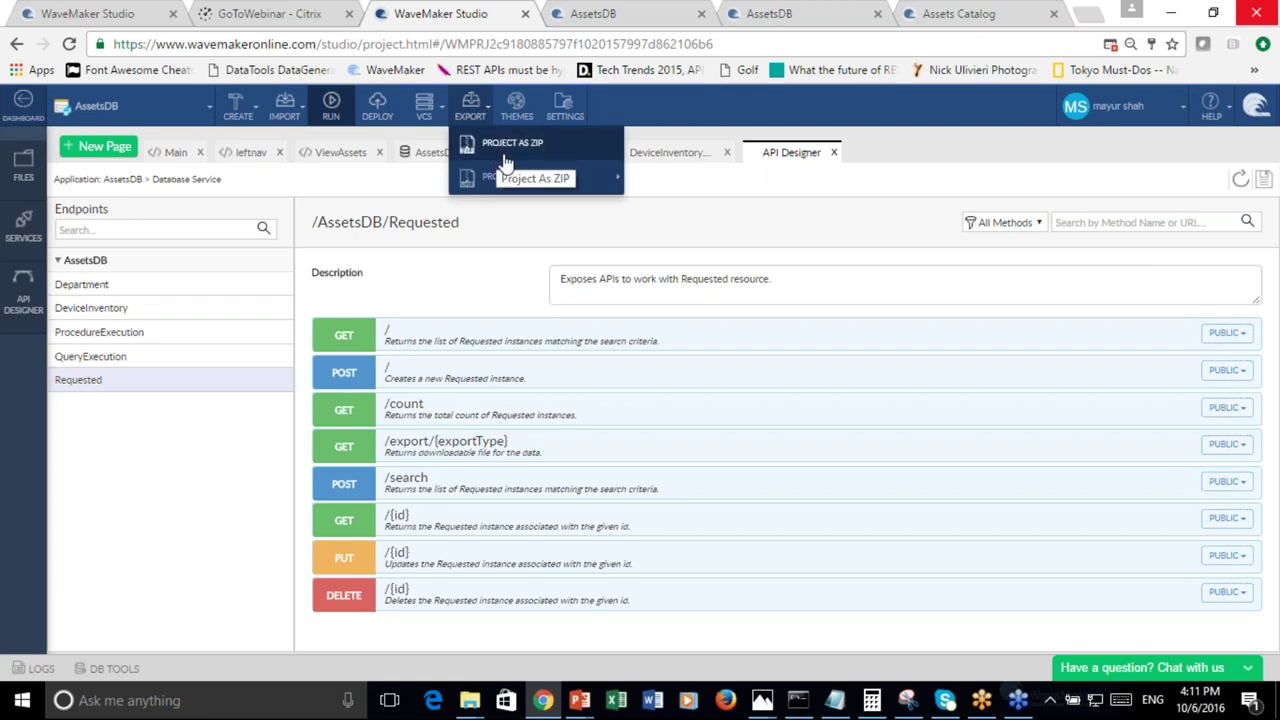
mouse_move(524, 190)
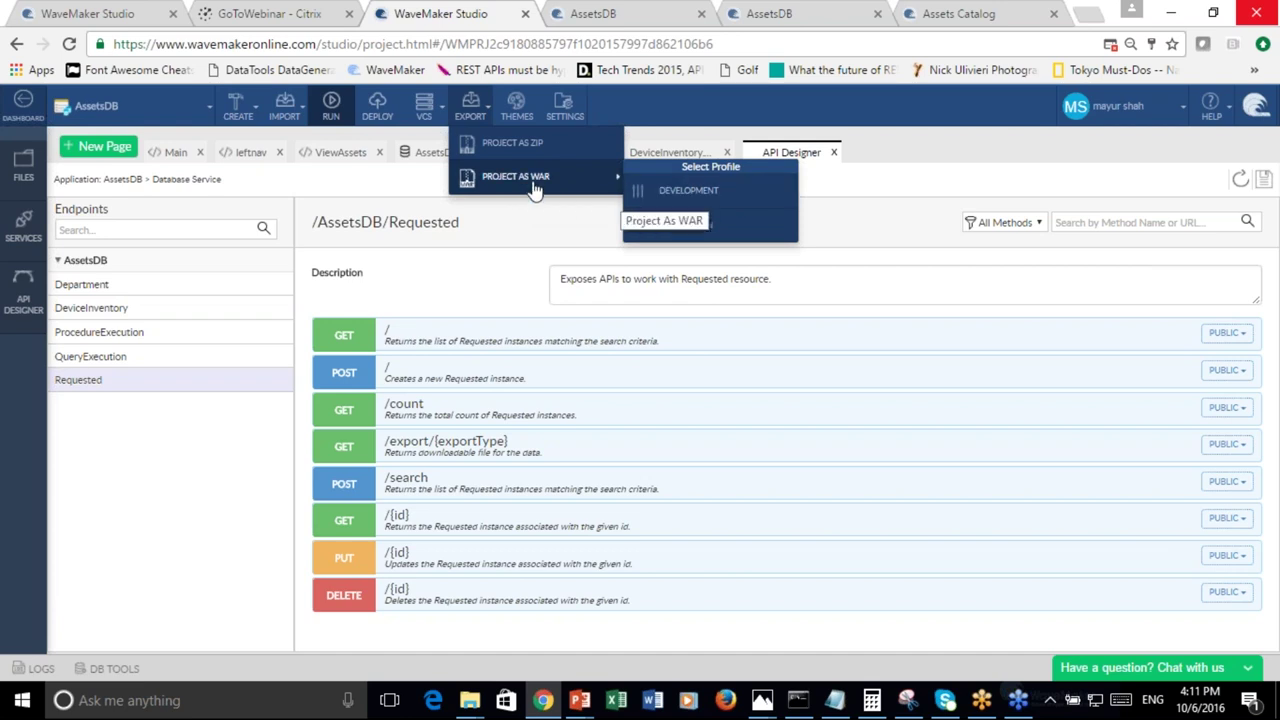
left_click(516, 146)
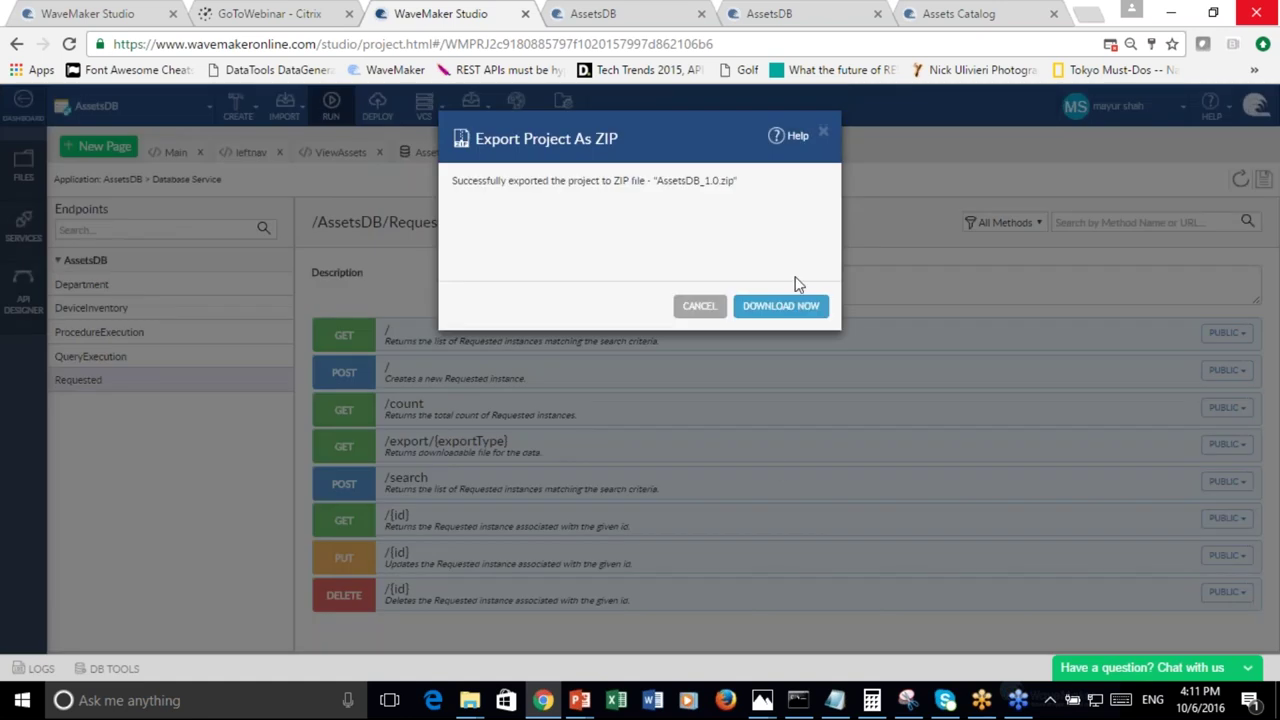
left_click(766, 310)
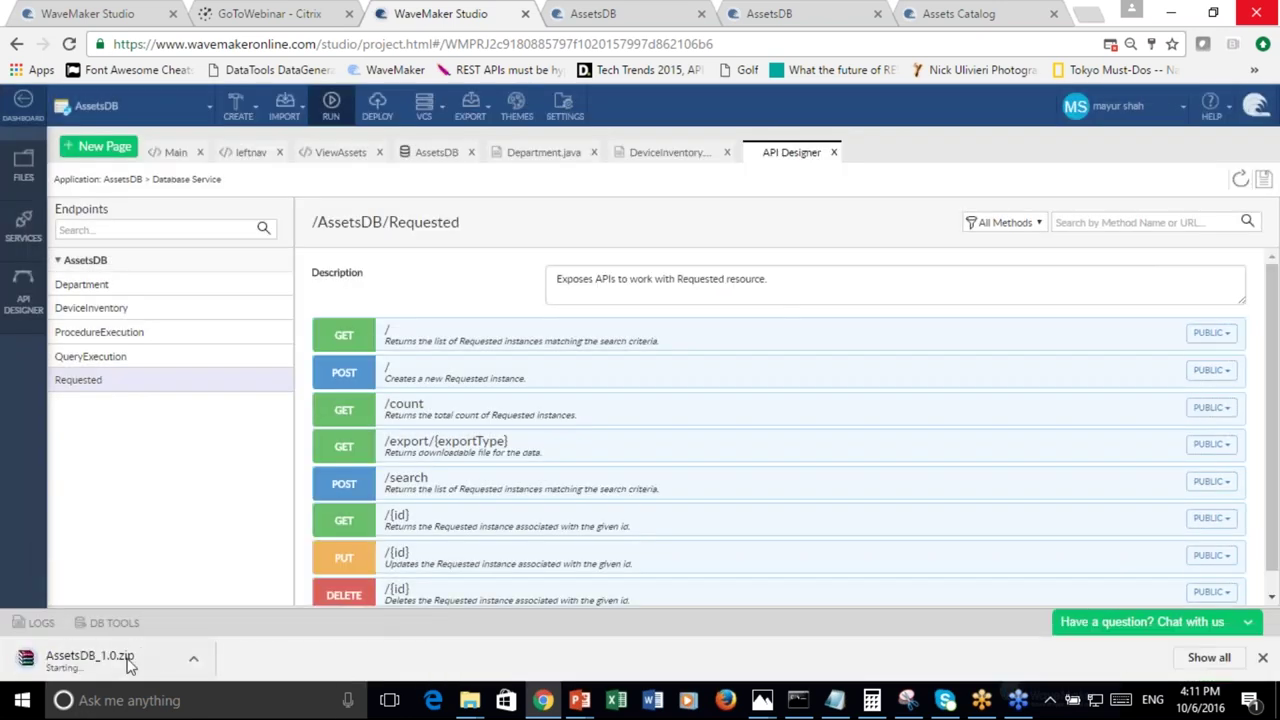
left_click(193, 658)
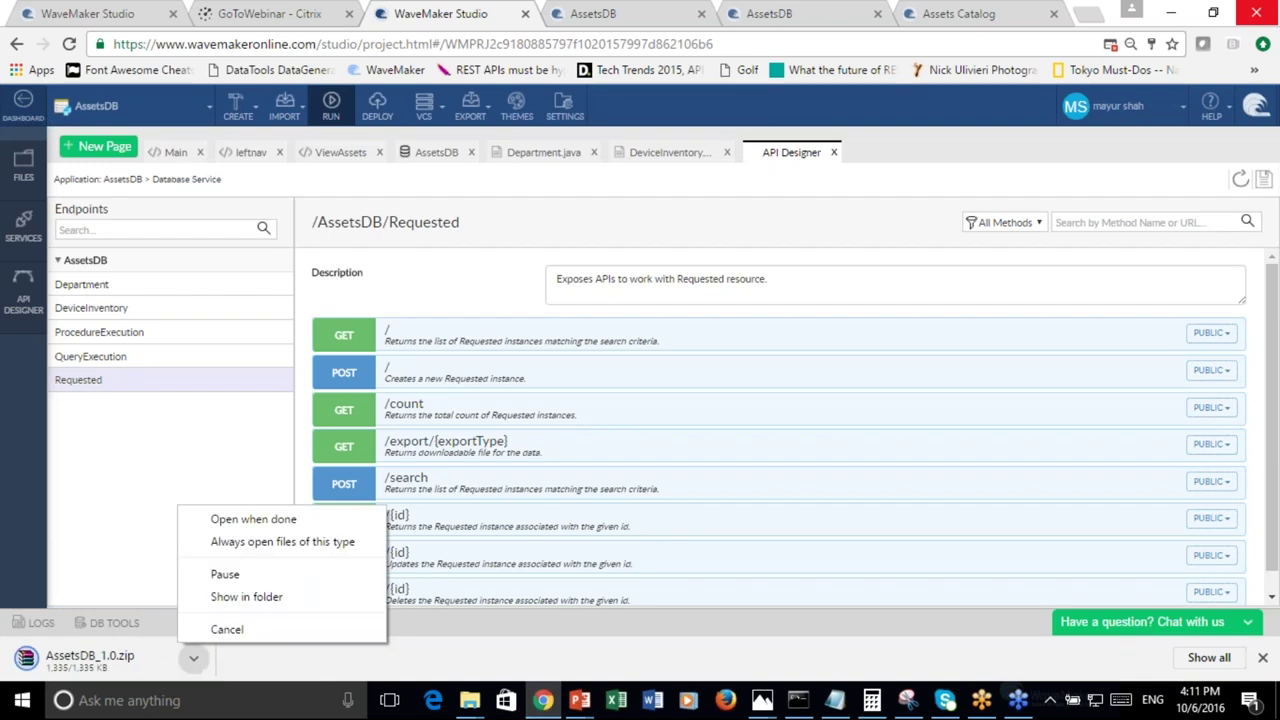
left_click(214, 594)
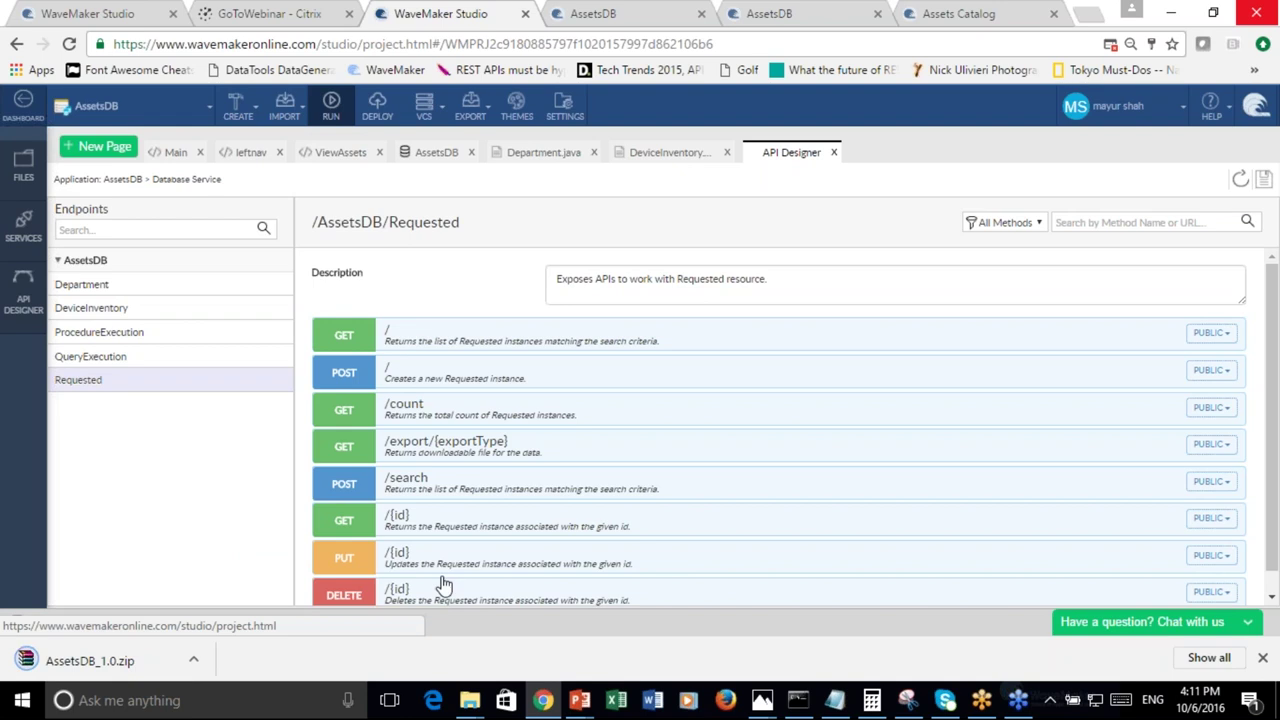
mouse_move(469, 702)
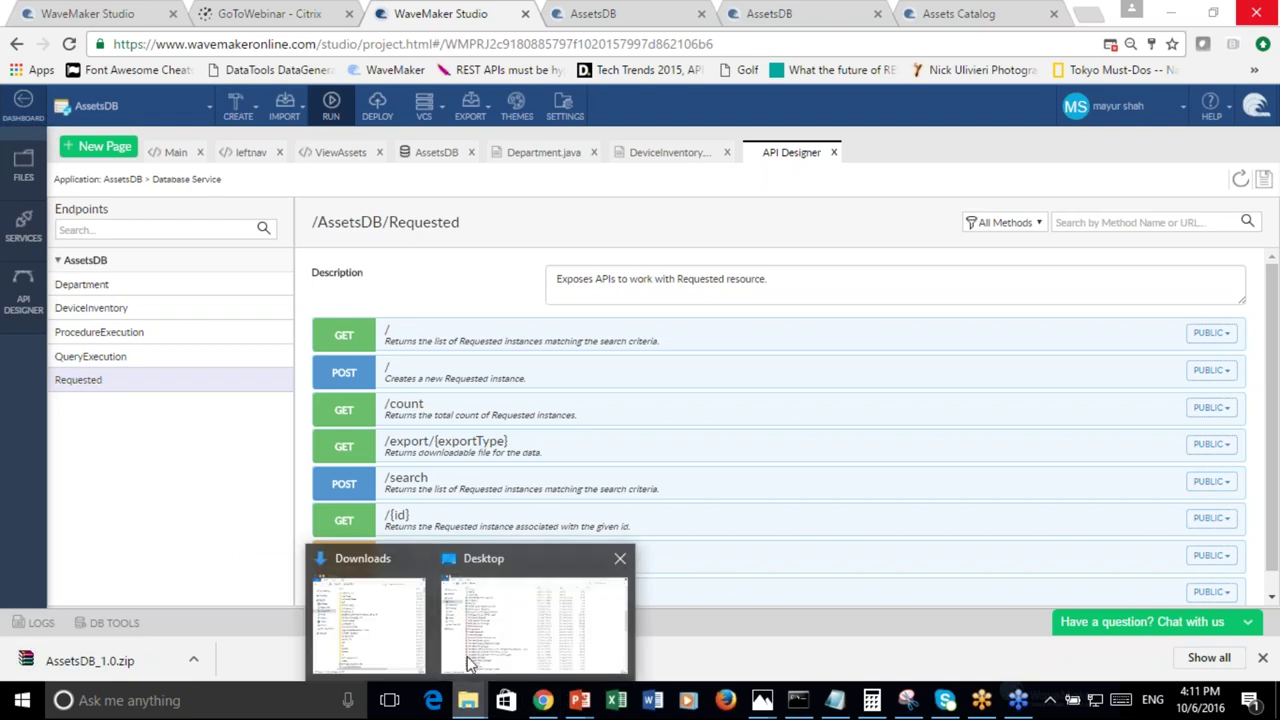
left_click(363, 558)
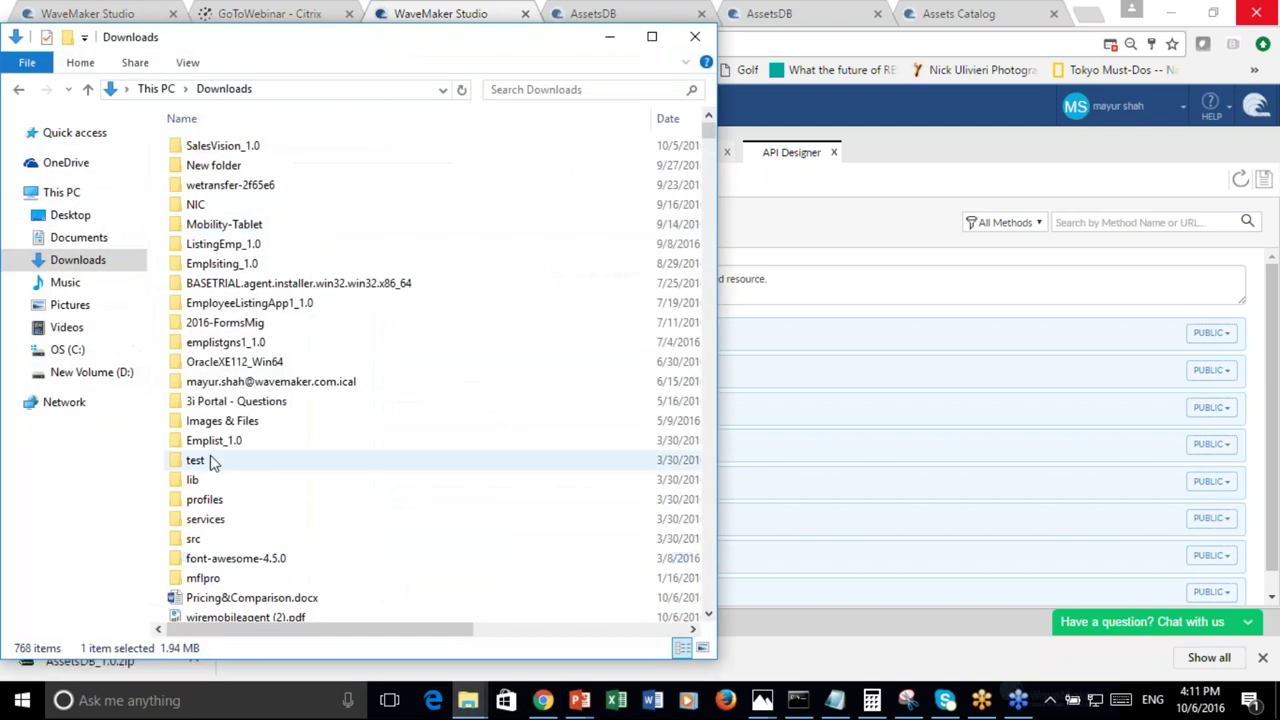
double_click(218, 146)
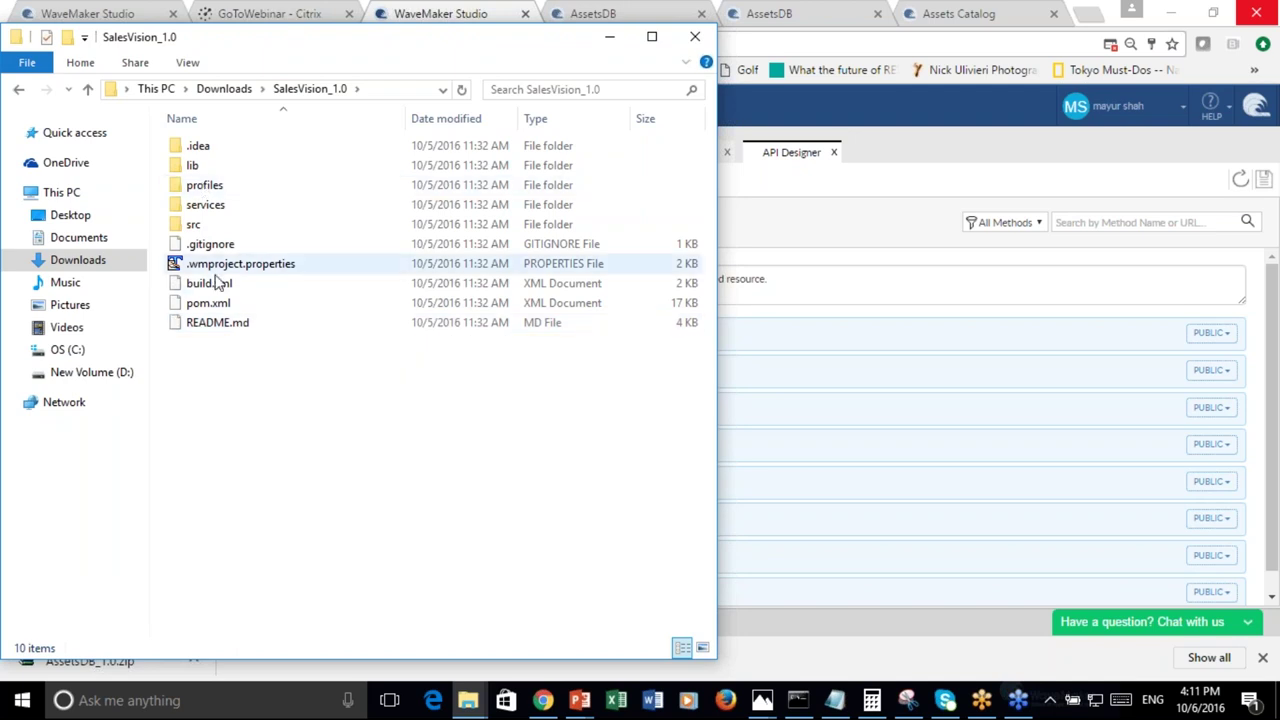
left_click(610, 38)
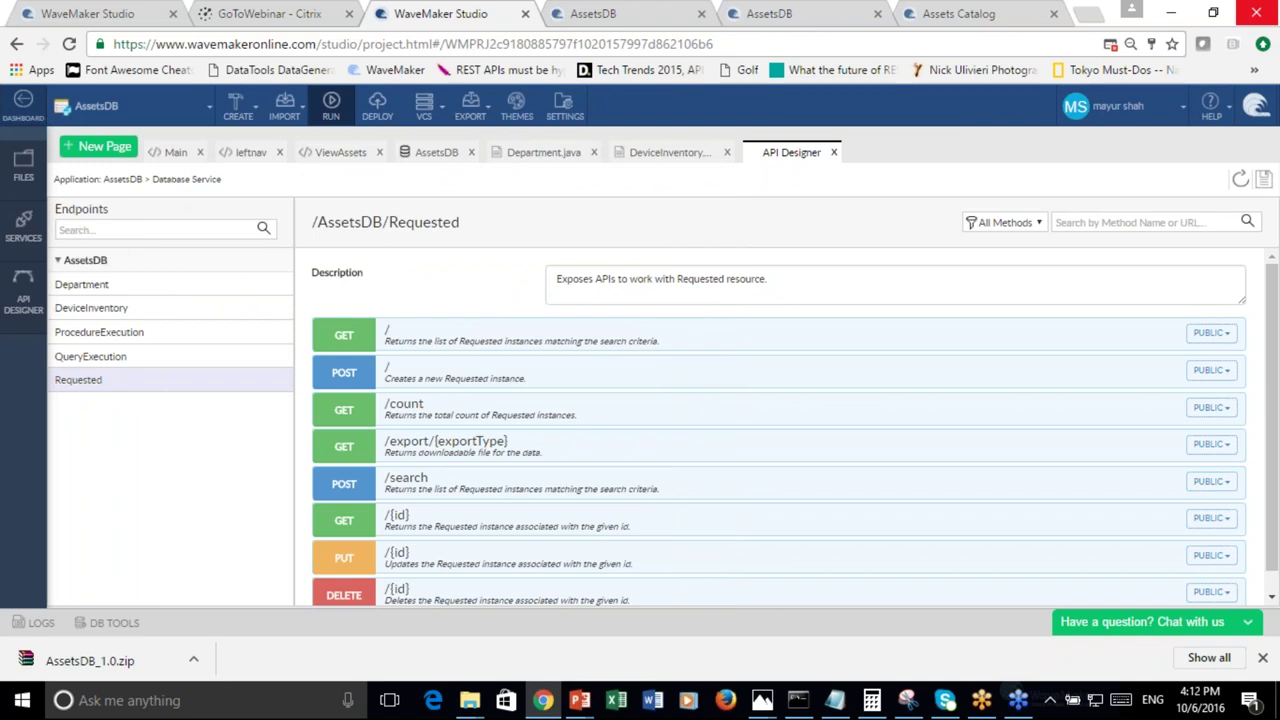
Step: Run VCS > Push Changes, paste the default commit message and confirm the push
left_click(424, 106)
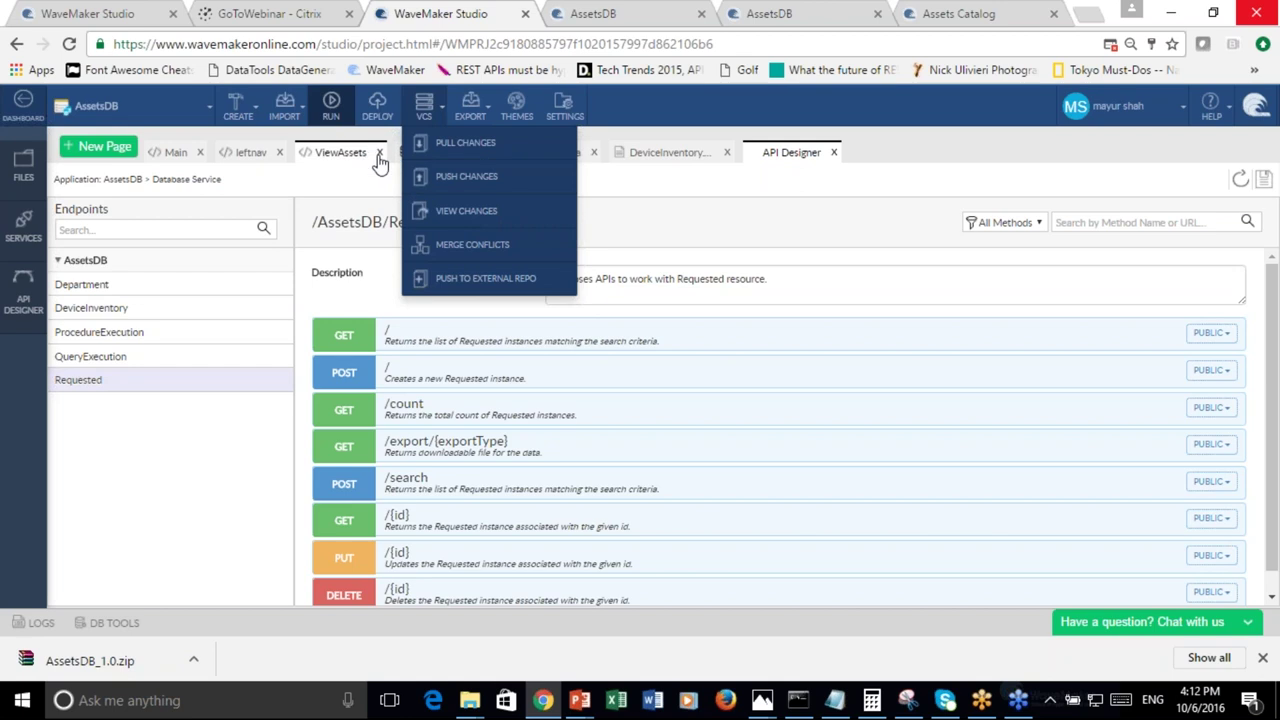
left_click(117, 472)
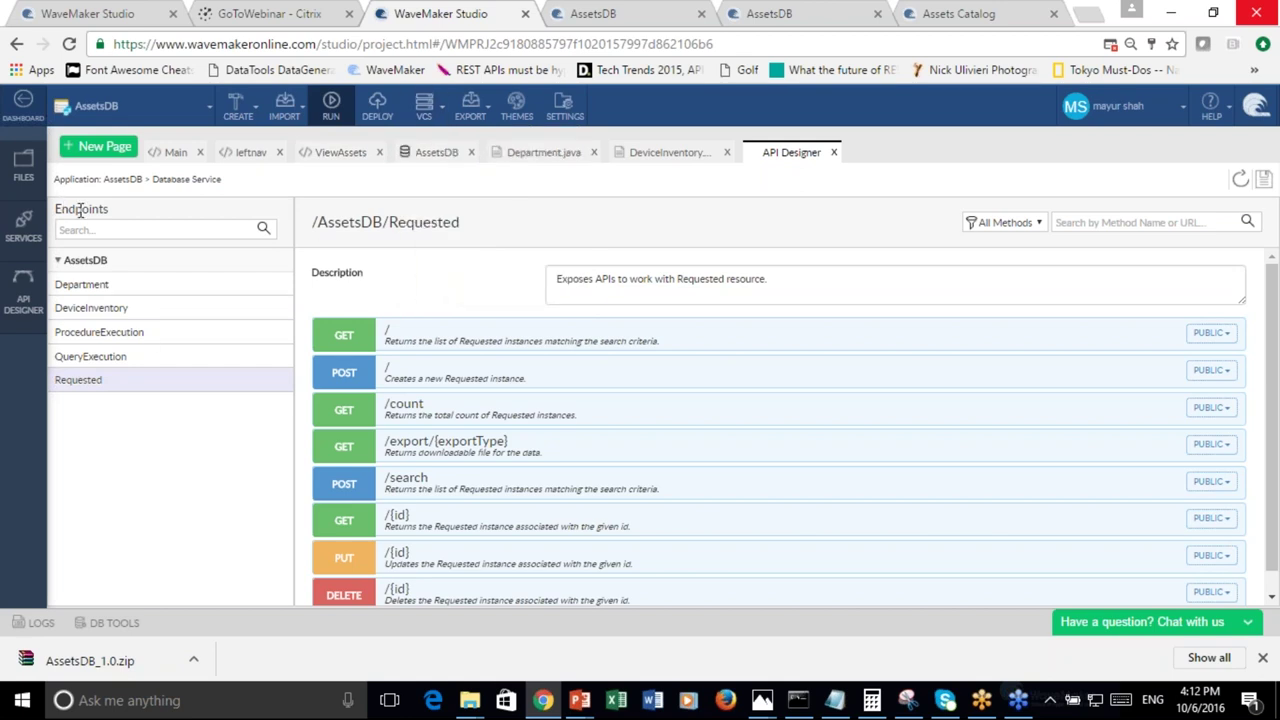
left_click(442, 115)
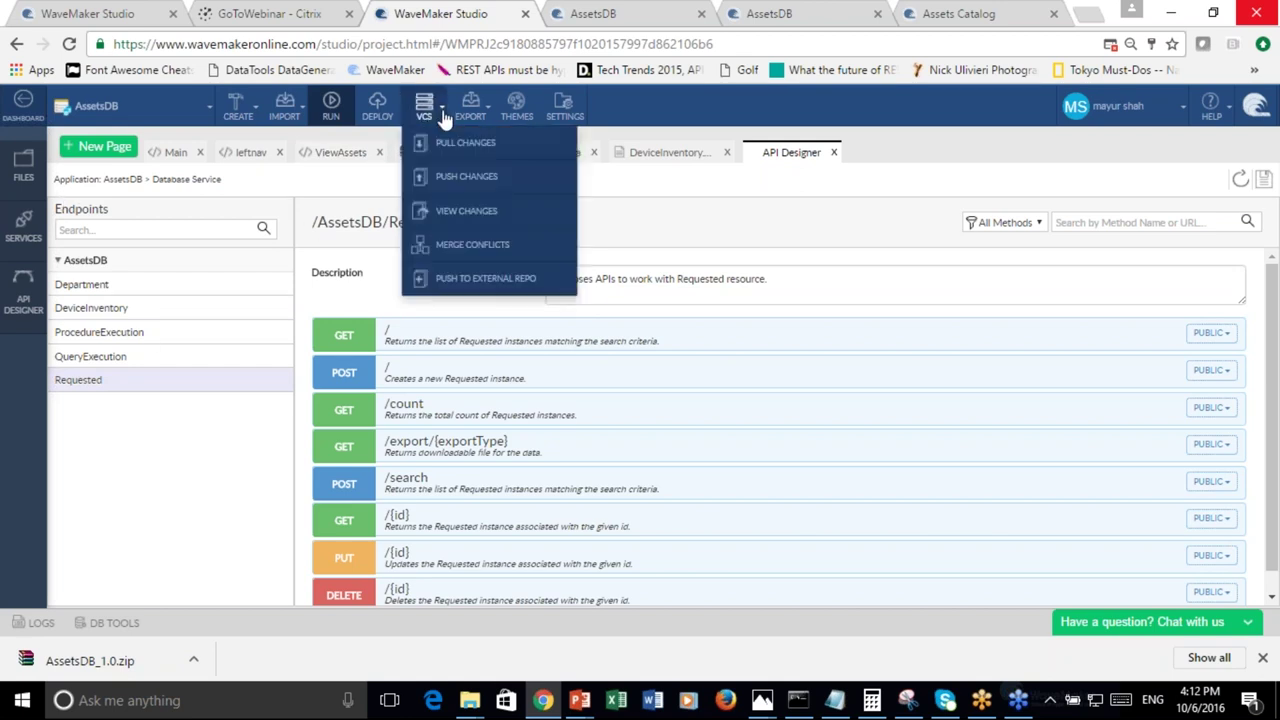
left_click(448, 177)
left_click(586, 217)
key("ctrl+v")
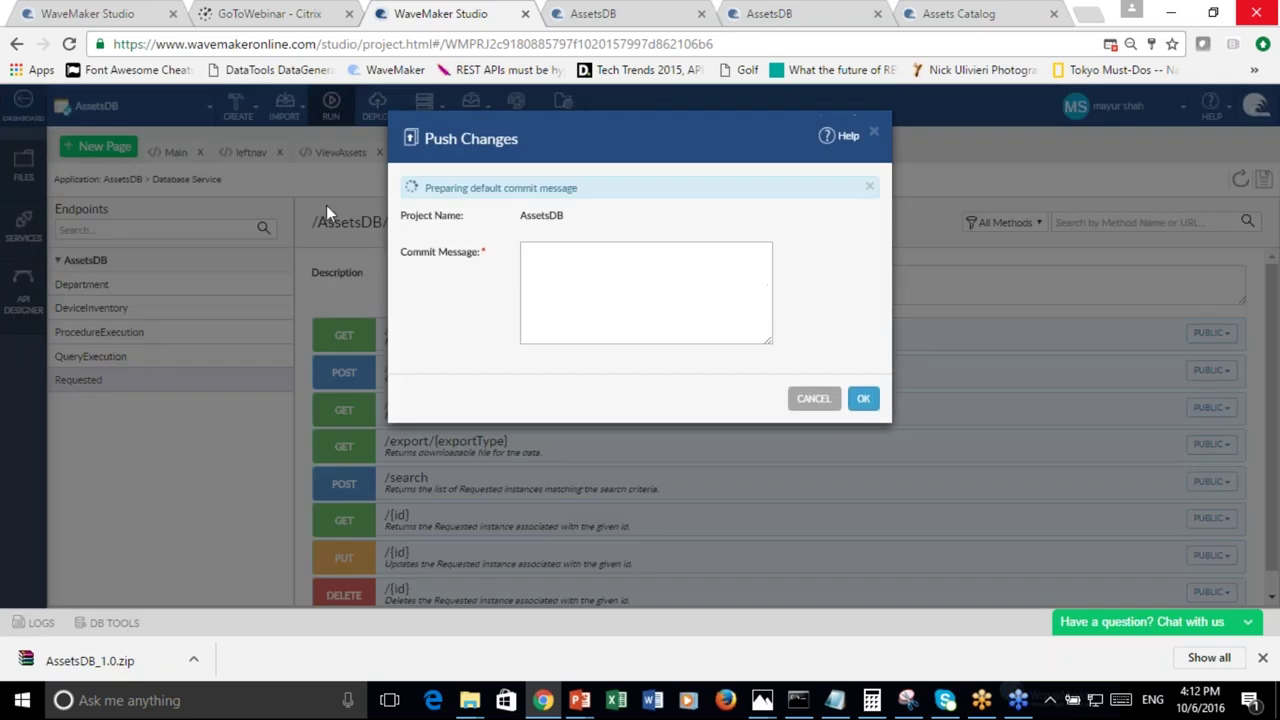
left_click(864, 371)
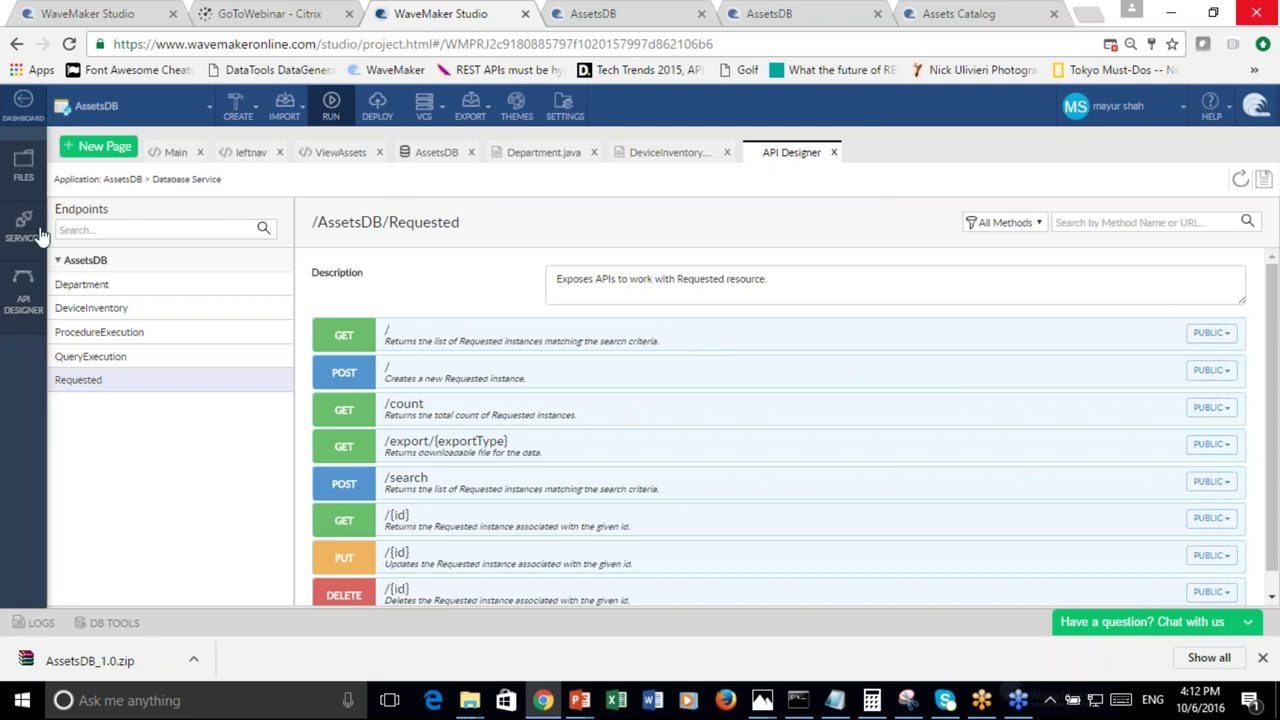
Step: Deploy to WaveMaker Demo Cloud, creating the WM_CLOUD_Assets Production target, then deploy AssetsDB 1.0
left_click(378, 110)
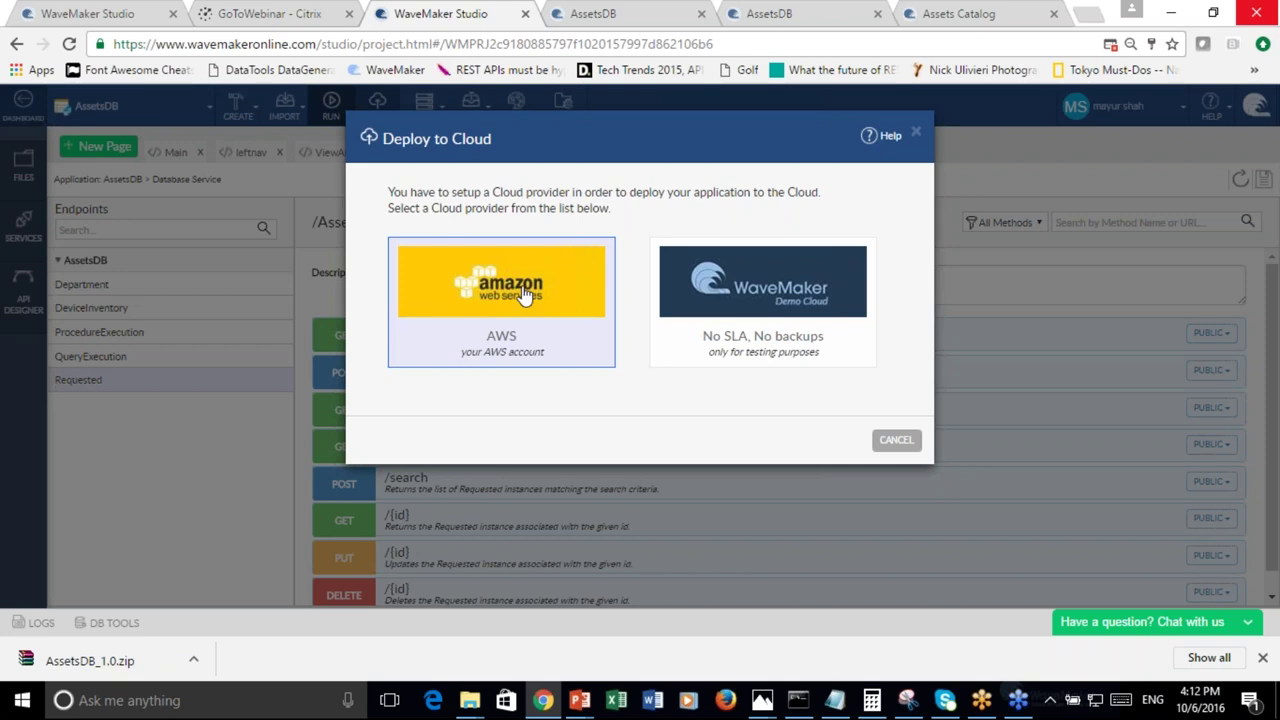
left_click(790, 292)
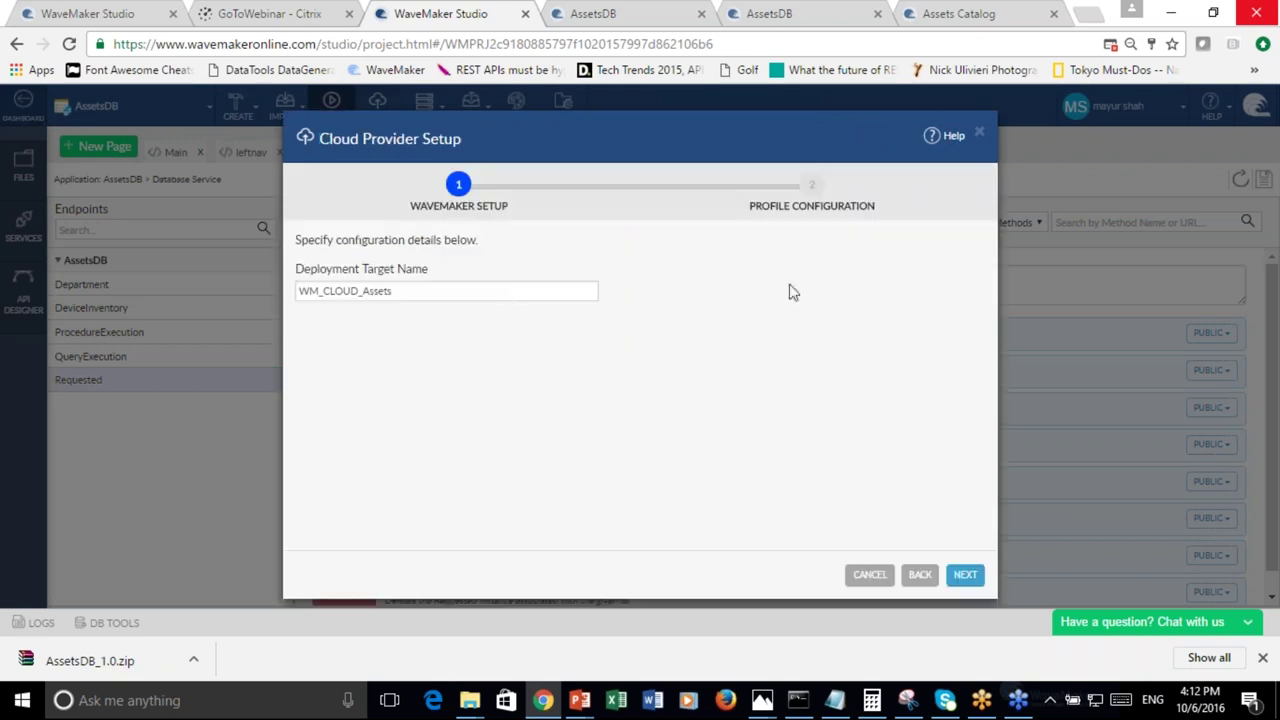
left_click(966, 577)
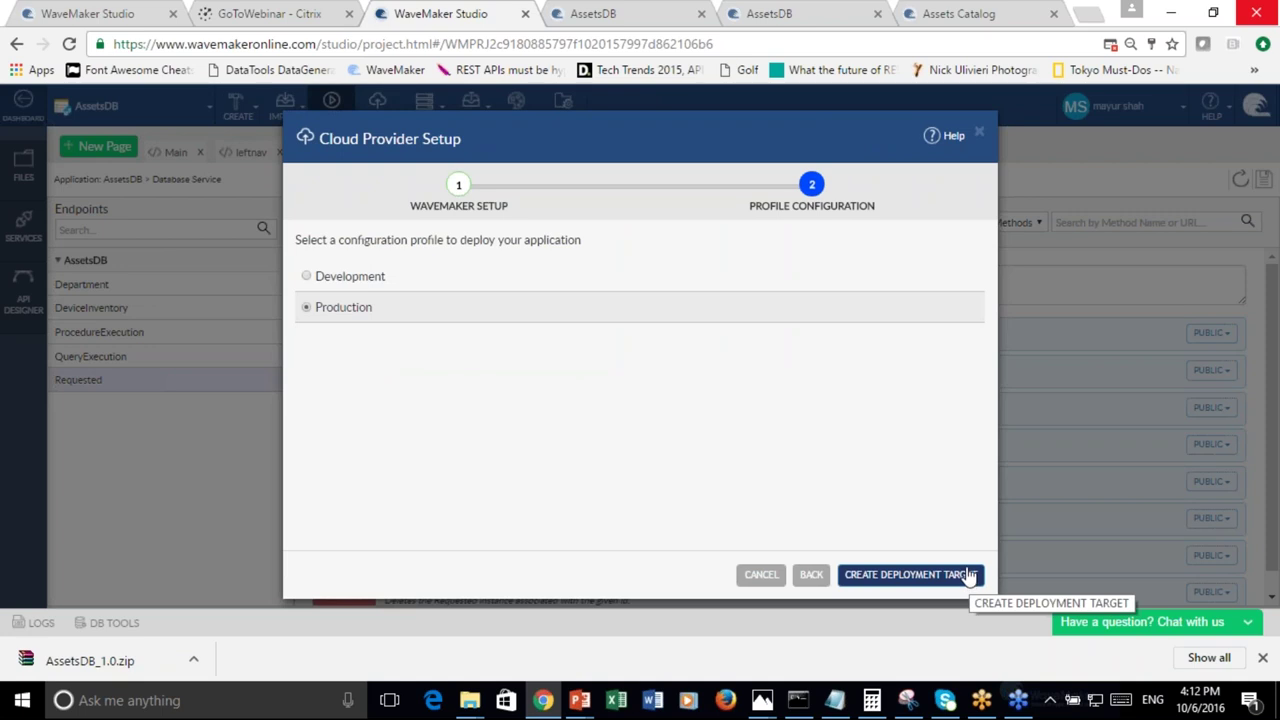
left_click(945, 580)
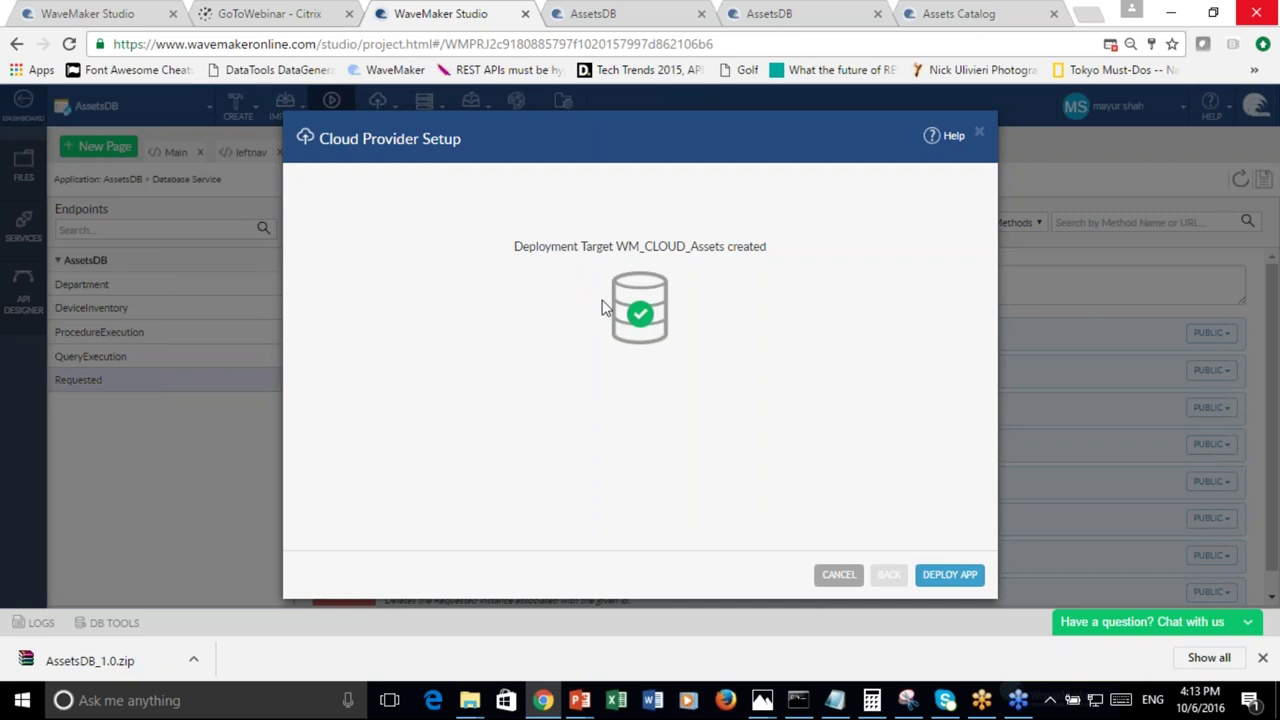
left_click(945, 578)
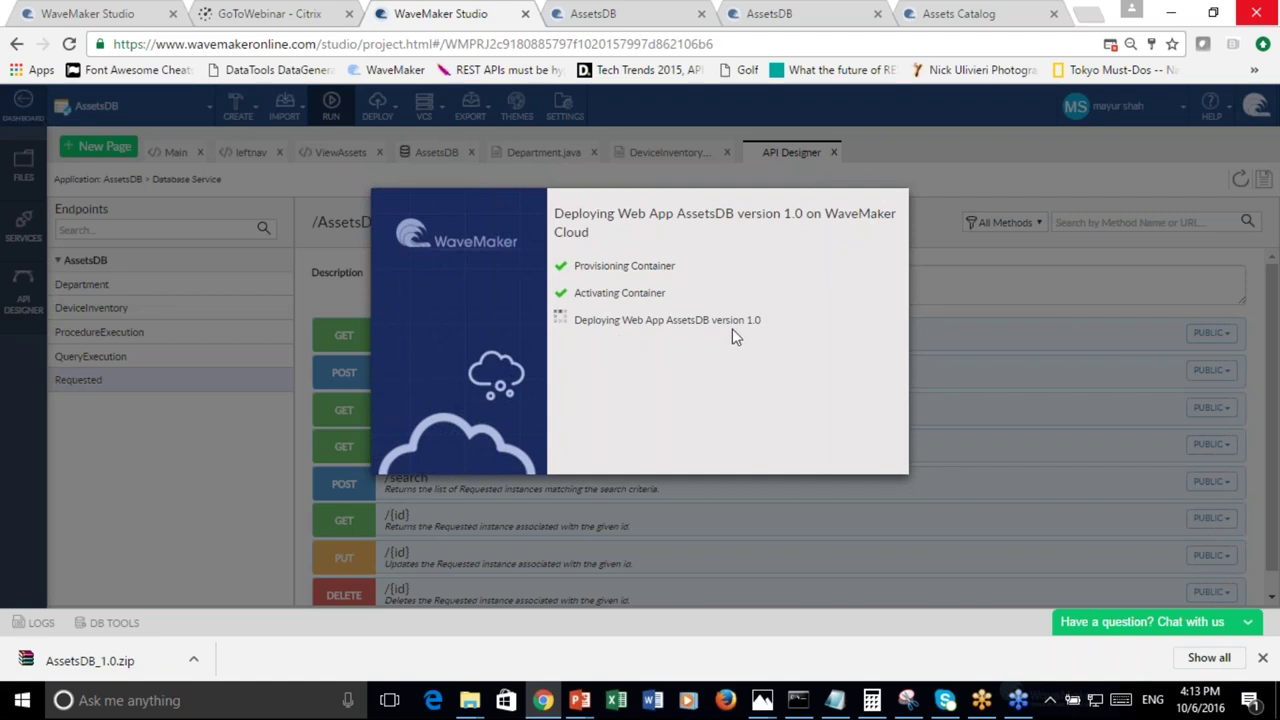
Step: Open the deployed AssetsDB application in a new tab, then switch to the WaveMaker Enterprise Offering slide show
left_click(620, 455)
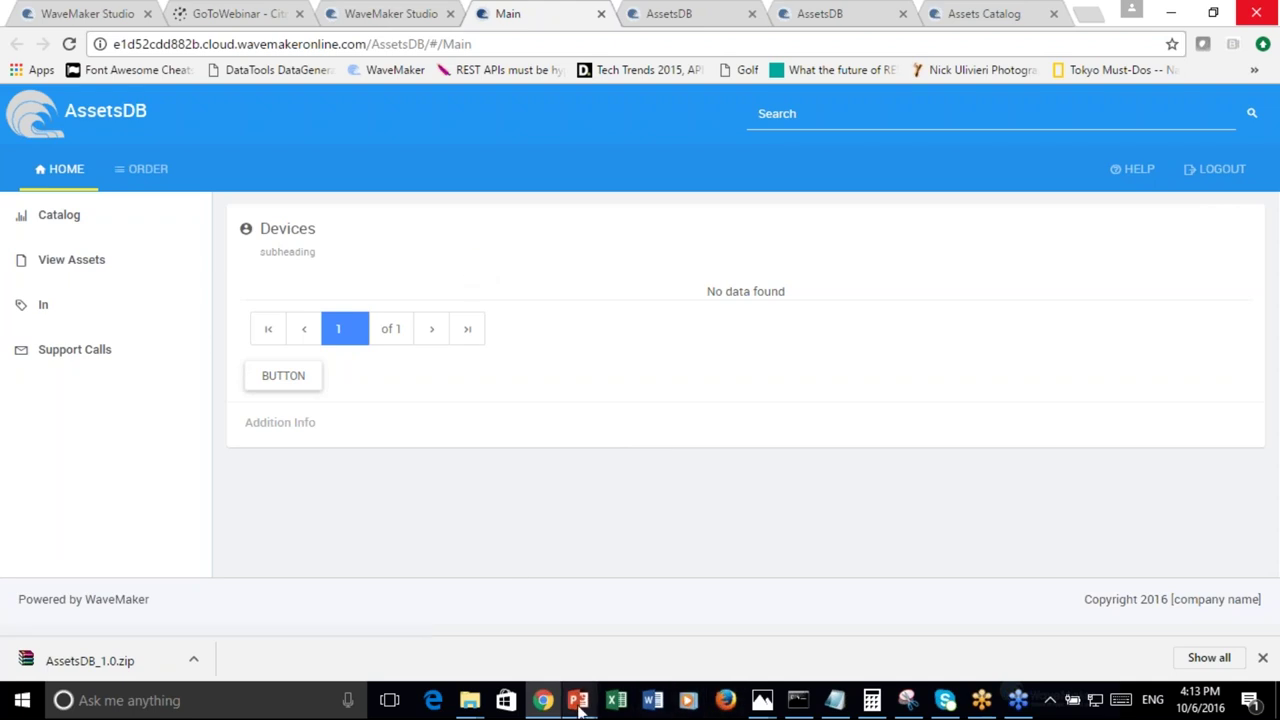
key("alt+Tab")
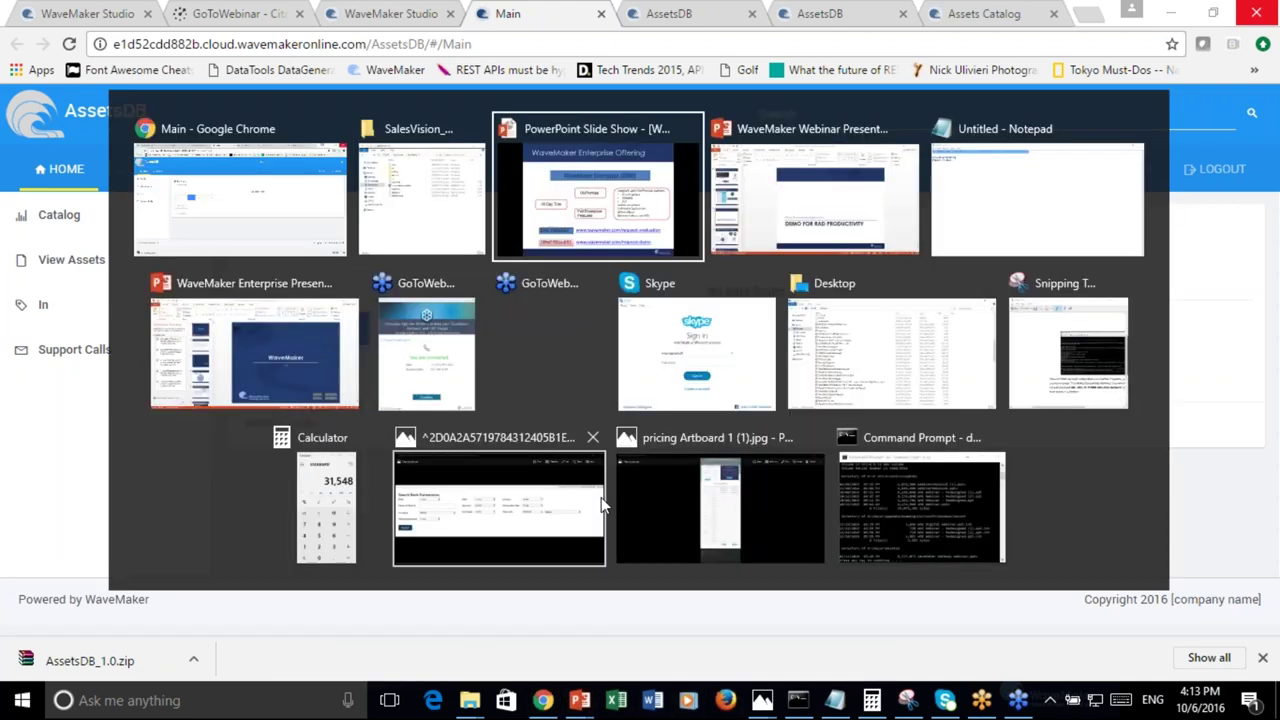